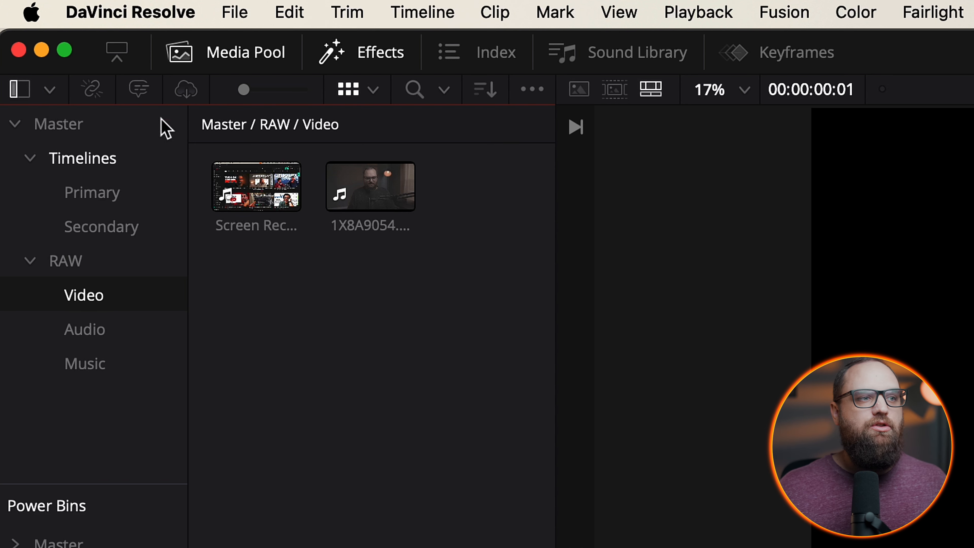
Step: Expand the Master folder under the Power Bins
{"action": "left_click", "coordinate": [238, 18]}
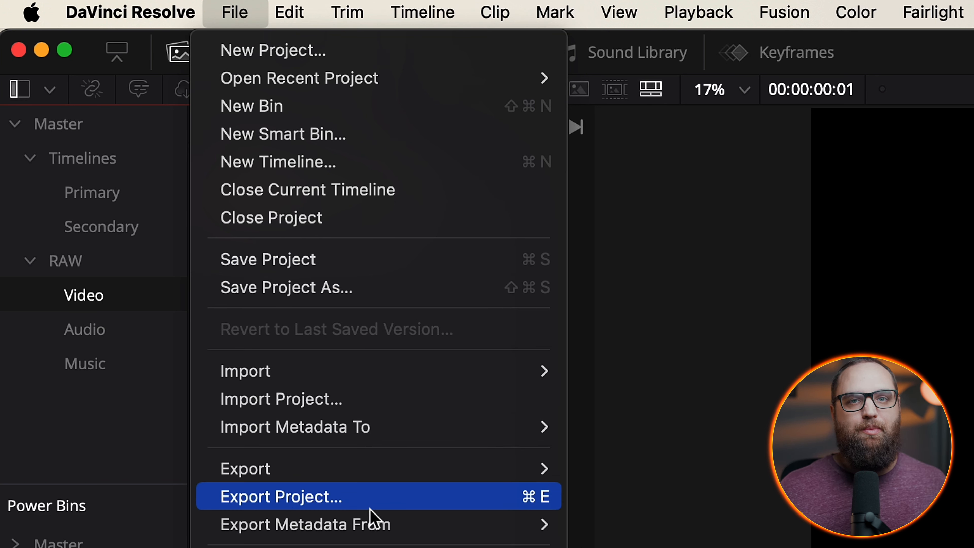
{"action": "left_click", "coordinate": [69, 112]}
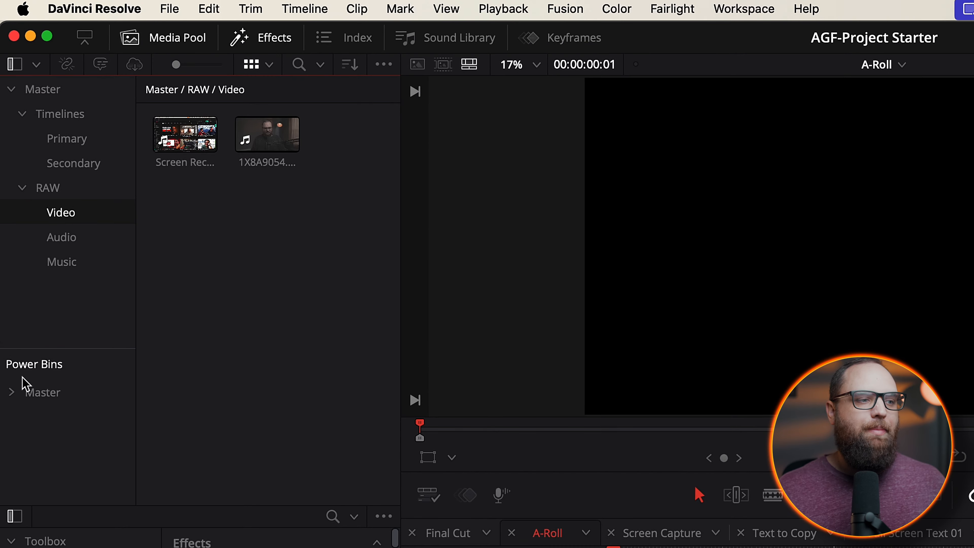
{"action": "left_click", "coordinate": [11, 392]}
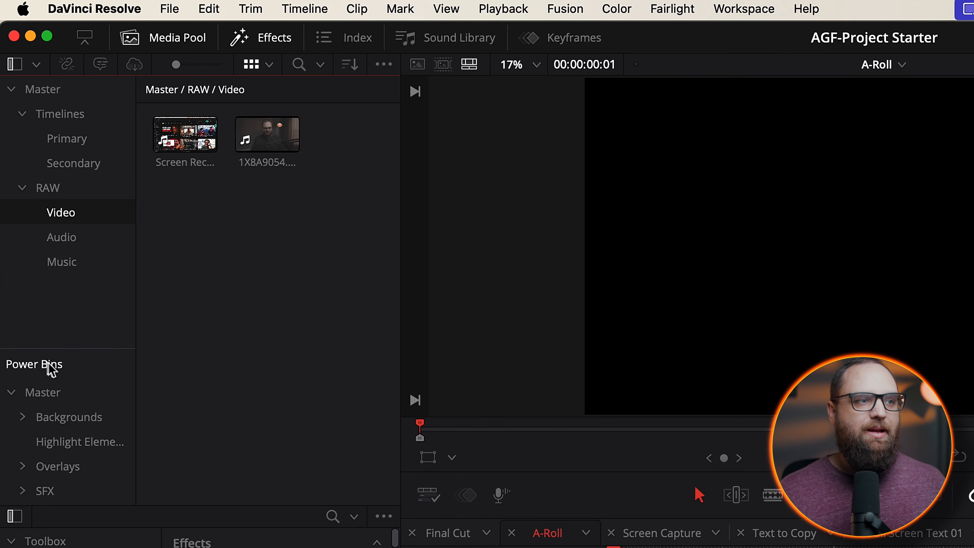
Step: Close the current project, show the local project libraries, and reopen the AGF-Project Starter project
{"action": "left_click", "coordinate": [169, 8]}
{"action": "left_click", "coordinate": [202, 150]}
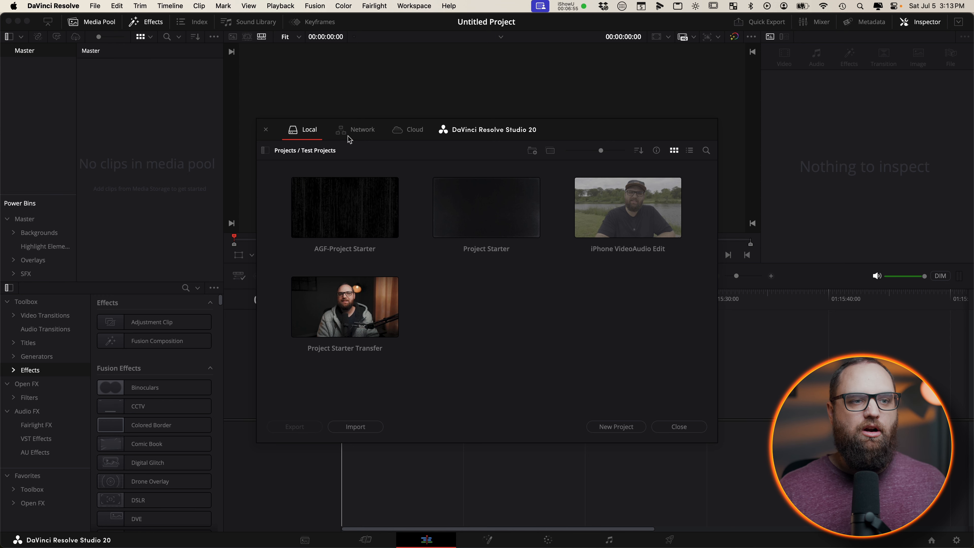
{"action": "left_click", "coordinate": [264, 150]}
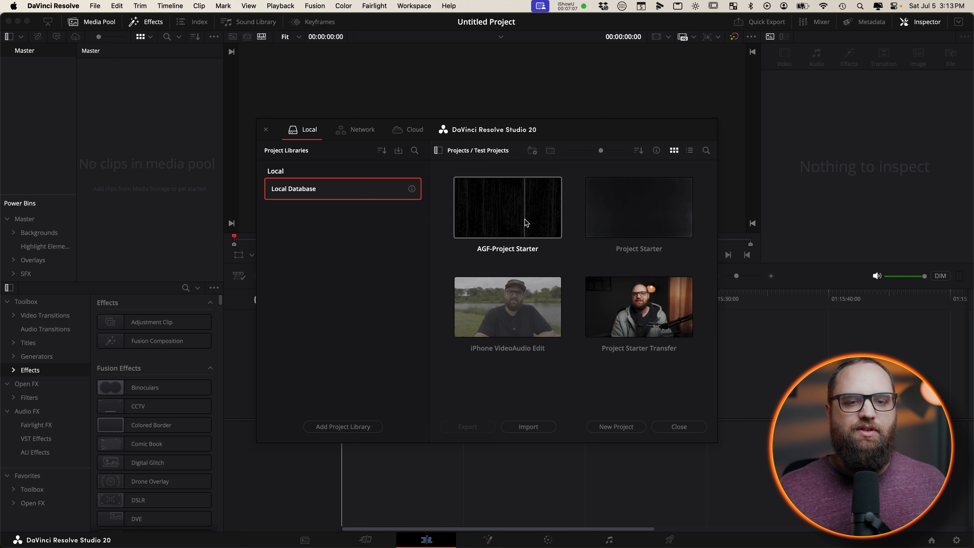
{"action": "double_click", "coordinate": [506, 222]}
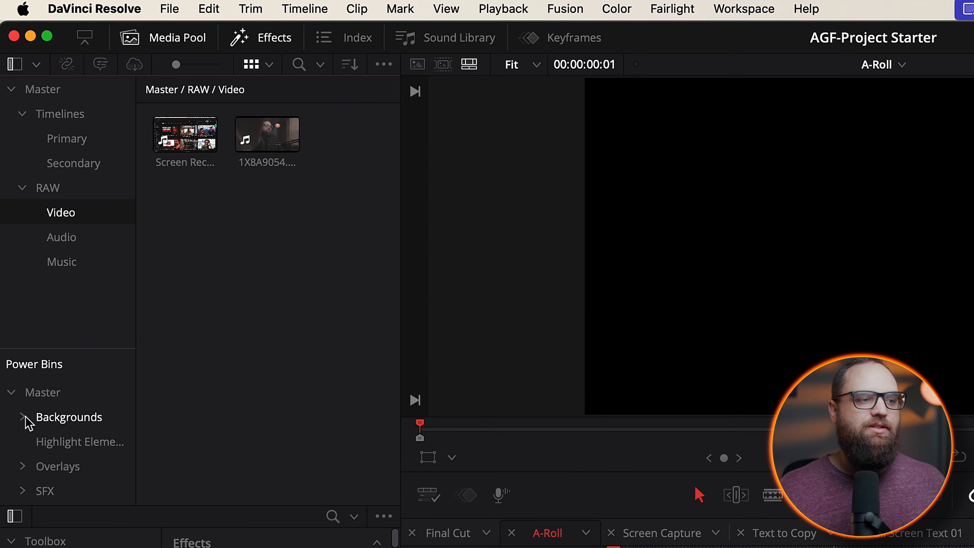
Step: Review the contents of the Backgrounds, Highlight Elements and SFX power bins, and return to the RAW Video bin
{"action": "left_click", "coordinate": [34, 419]}
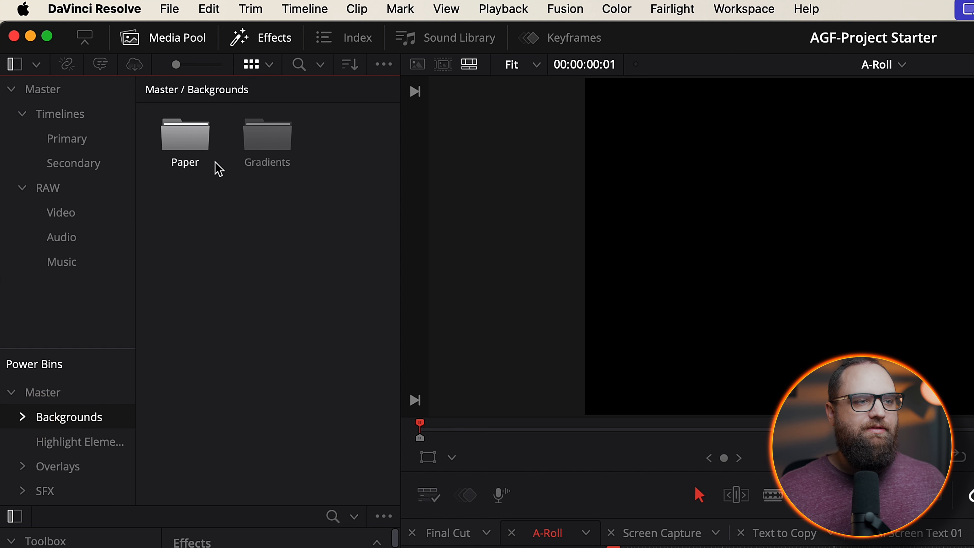
{"action": "left_click", "coordinate": [66, 437]}
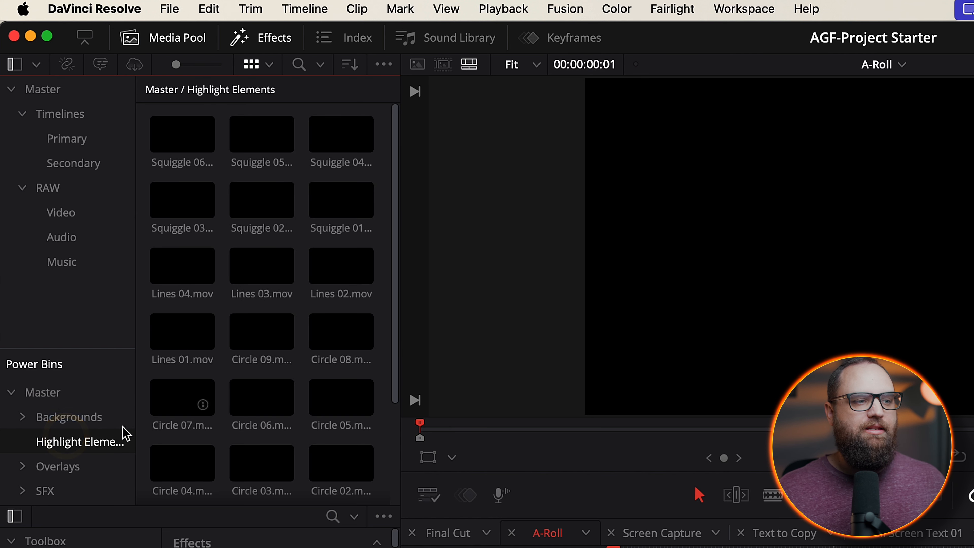
{"action": "left_click", "coordinate": [45, 491]}
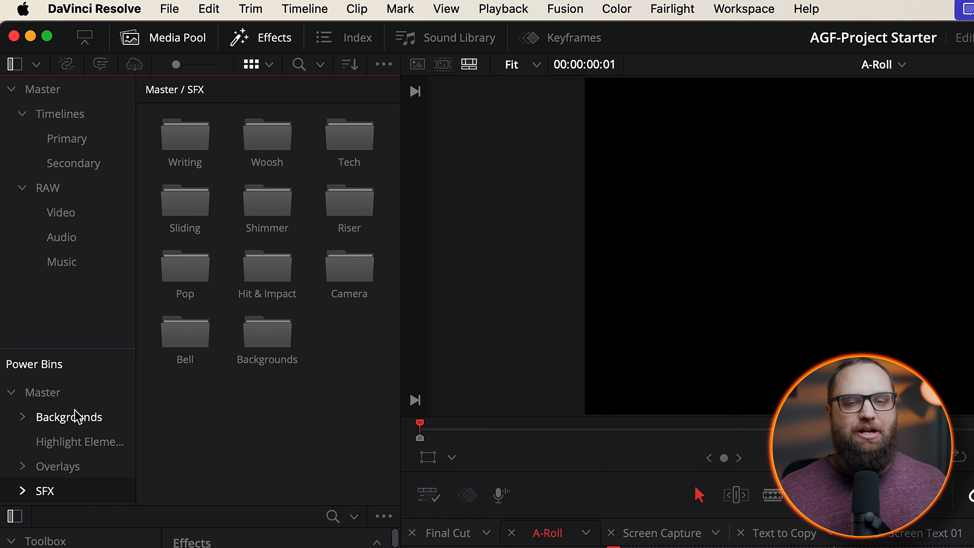
{"action": "left_click", "coordinate": [93, 297]}
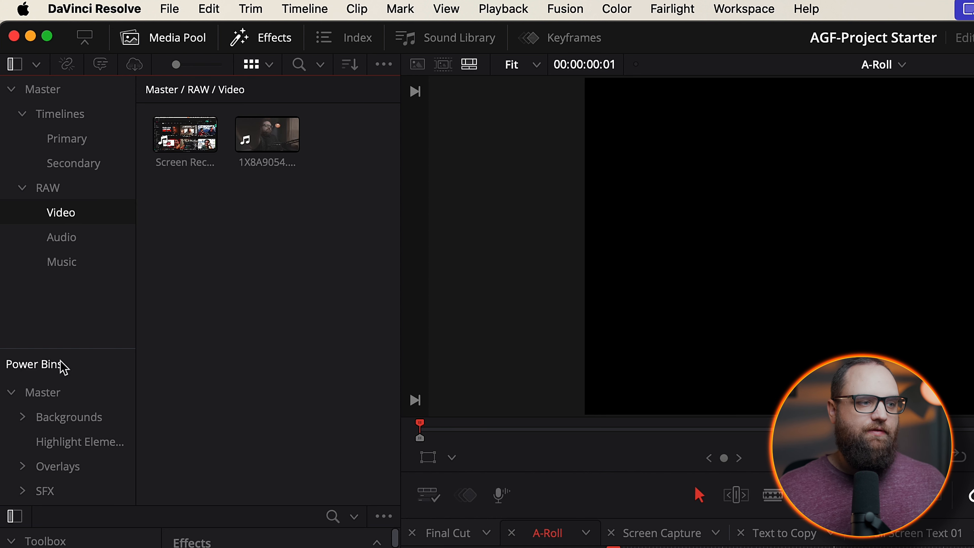
Step: Show the Smart Bins in the media pool, view the Master bin, and hide the Smart Bins again
{"action": "left_click", "coordinate": [384, 65]}
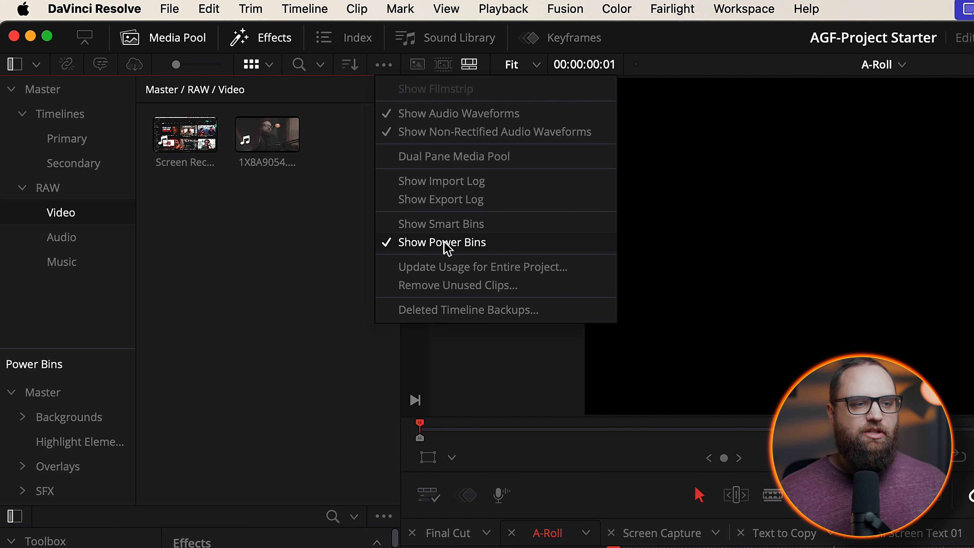
{"action": "left_click", "coordinate": [456, 226]}
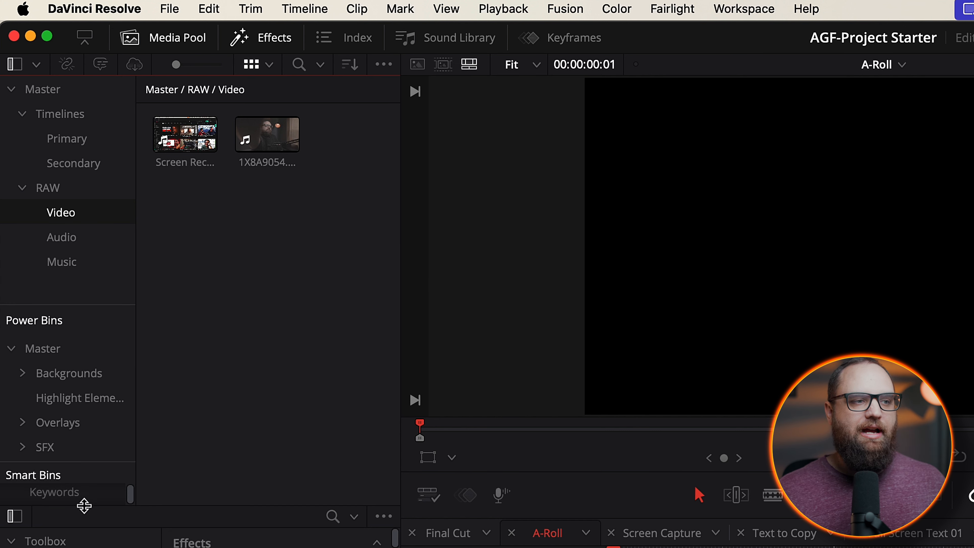
{"action": "left_click", "coordinate": [45, 89]}
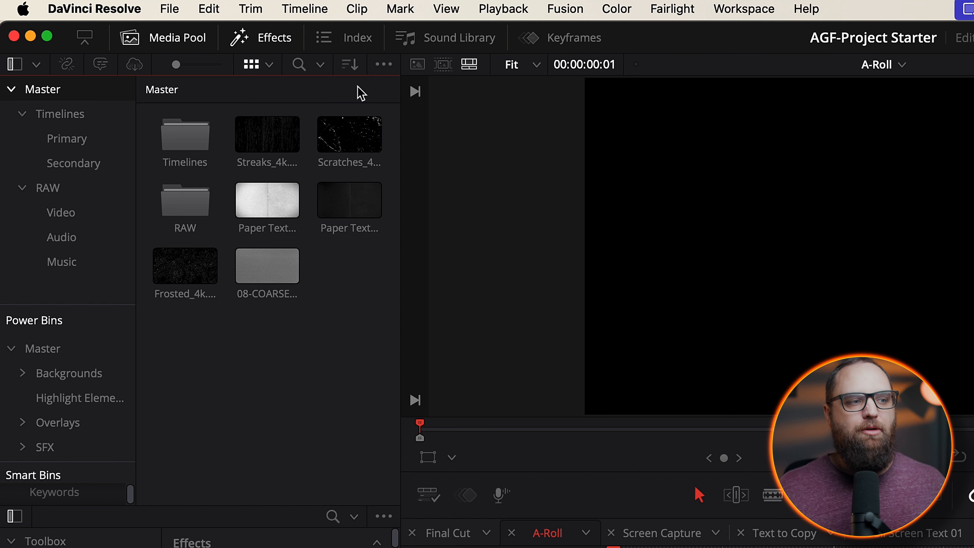
{"action": "left_click", "coordinate": [383, 65]}
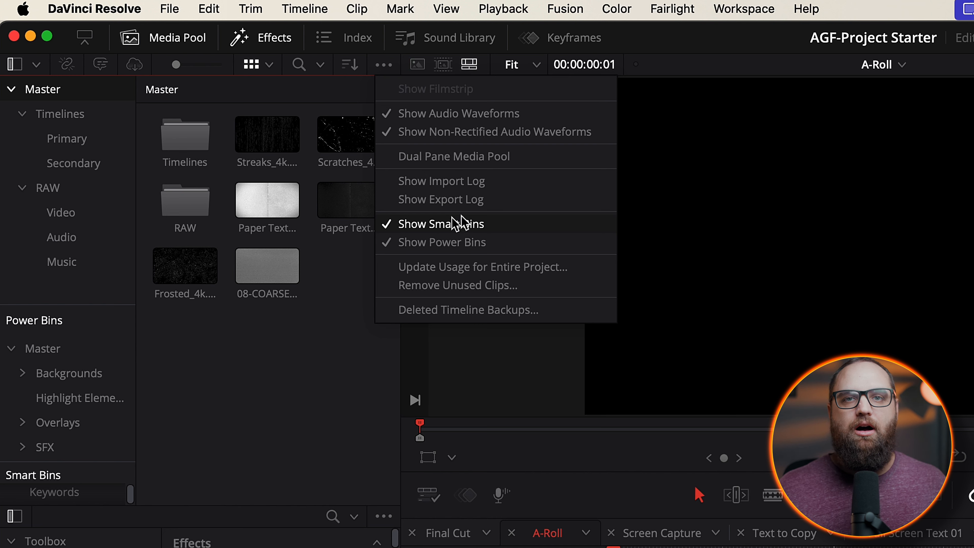
{"action": "left_click", "coordinate": [464, 226]}
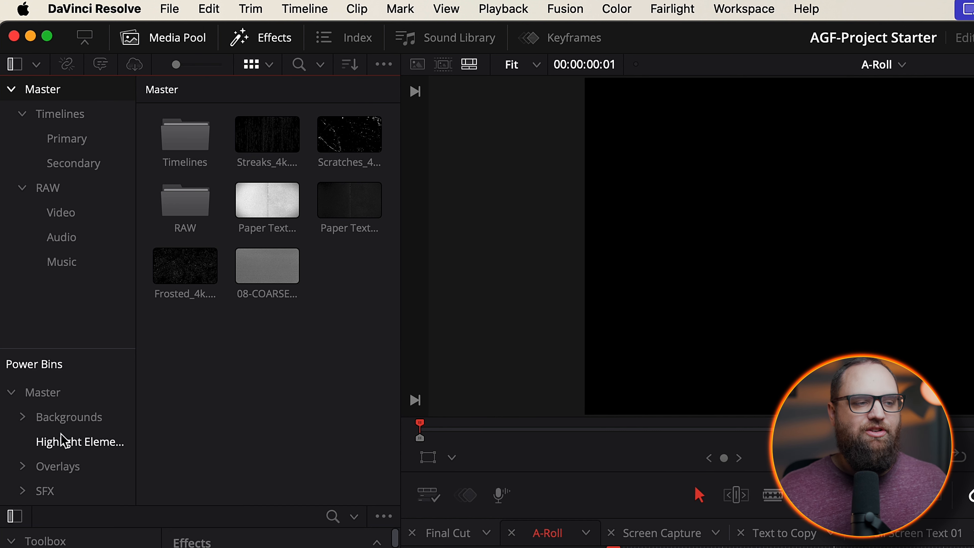
Step: Examine the Primary and Secondary timeline bins, including the Screen Capture and Text to Copy timelines
{"action": "left_click", "coordinate": [66, 317]}
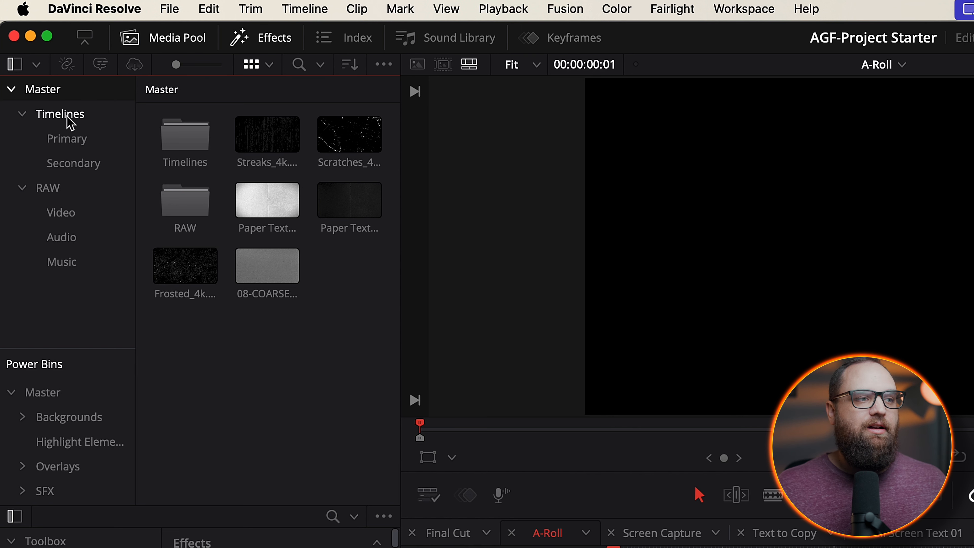
{"action": "left_click", "coordinate": [67, 139]}
{"action": "left_click", "coordinate": [71, 161]}
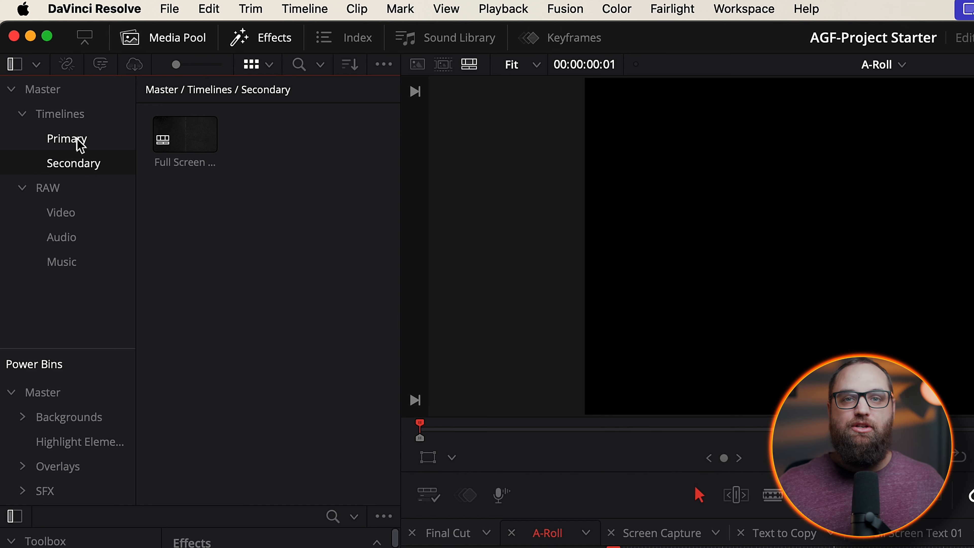
{"action": "left_click", "coordinate": [80, 143]}
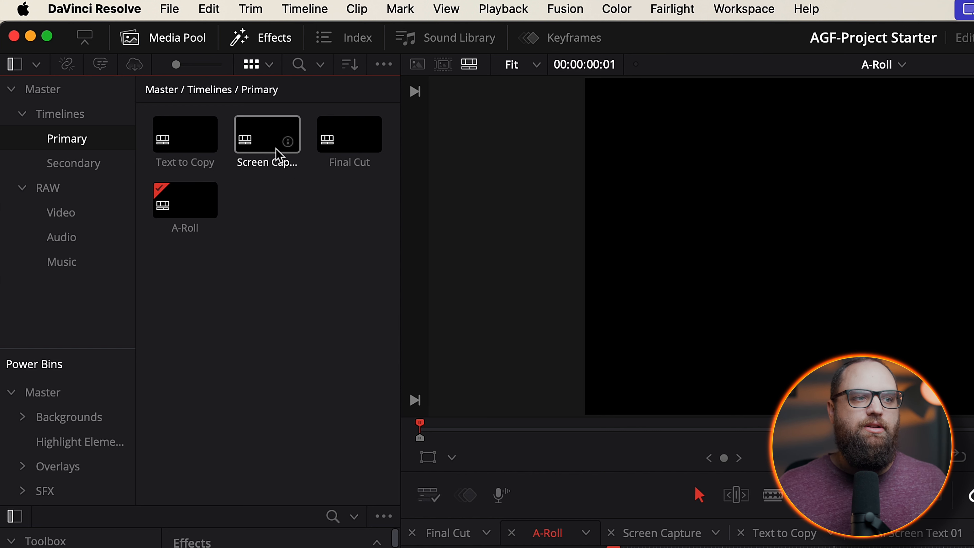
{"action": "left_click", "coordinate": [278, 168]}
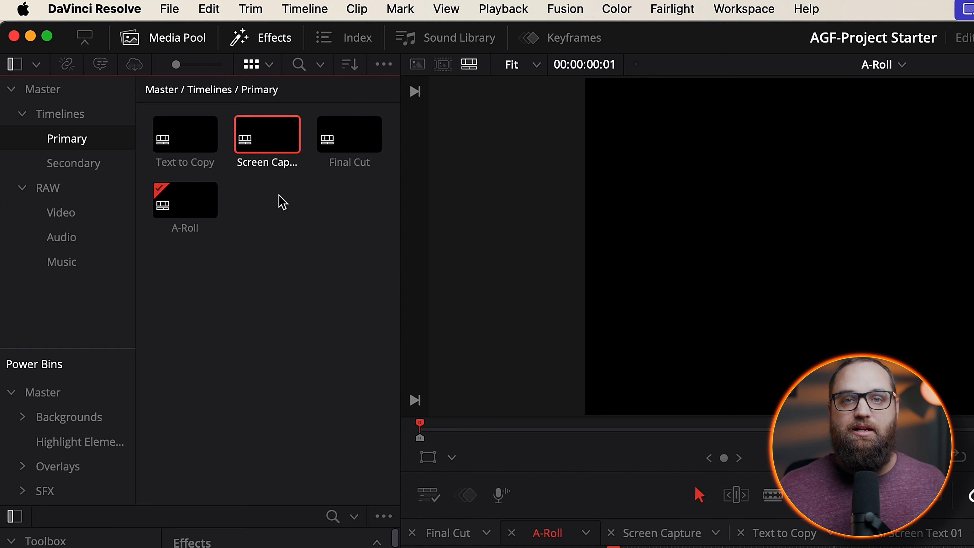
{"action": "left_click", "coordinate": [185, 161]}
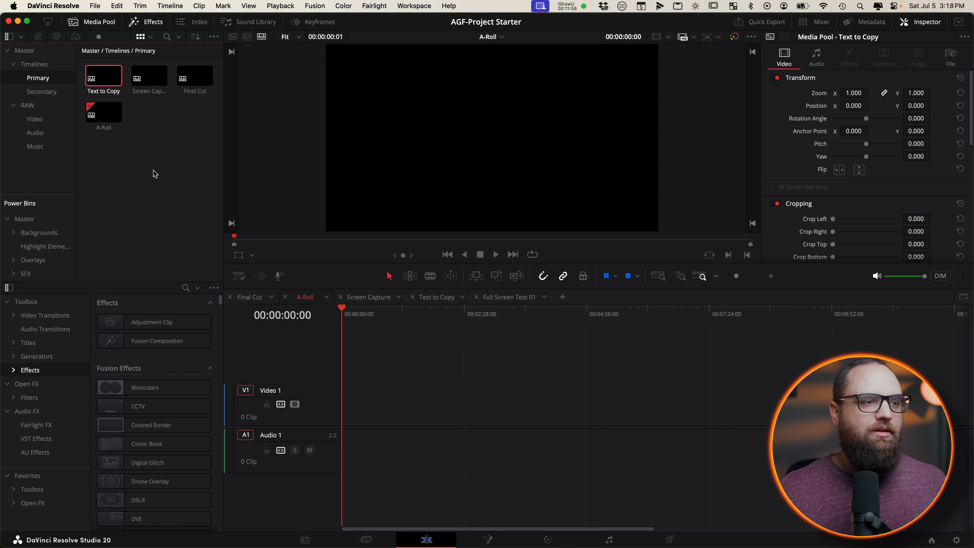
Step: Place the 1X8A9054.MP4 clip from the RAW Video bin at the start of the A-Roll timeline
{"action": "left_click", "coordinate": [44, 121]}
{"action": "left_click_drag", "start_coordinate": [147, 80], "coordinate": [341, 411]}
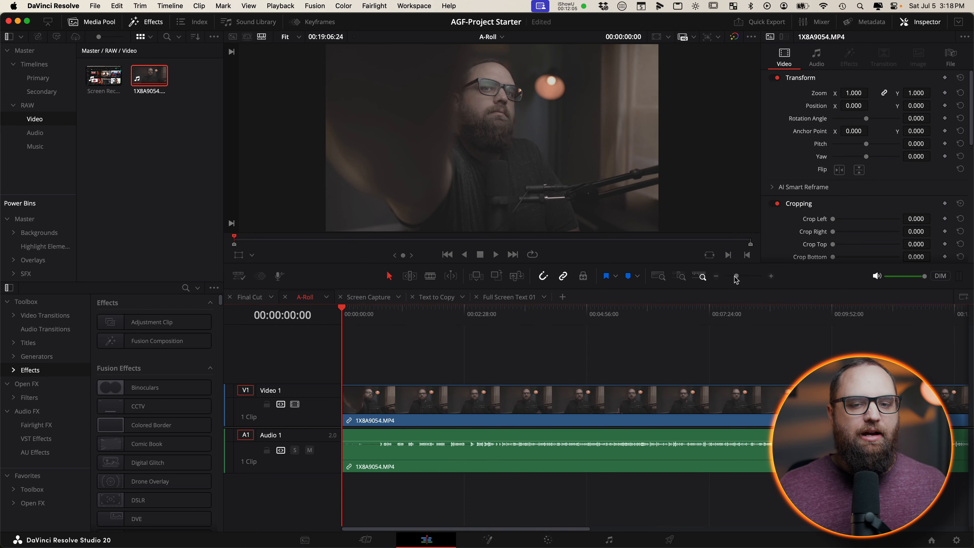
{"action": "left_click", "coordinate": [730, 276]}
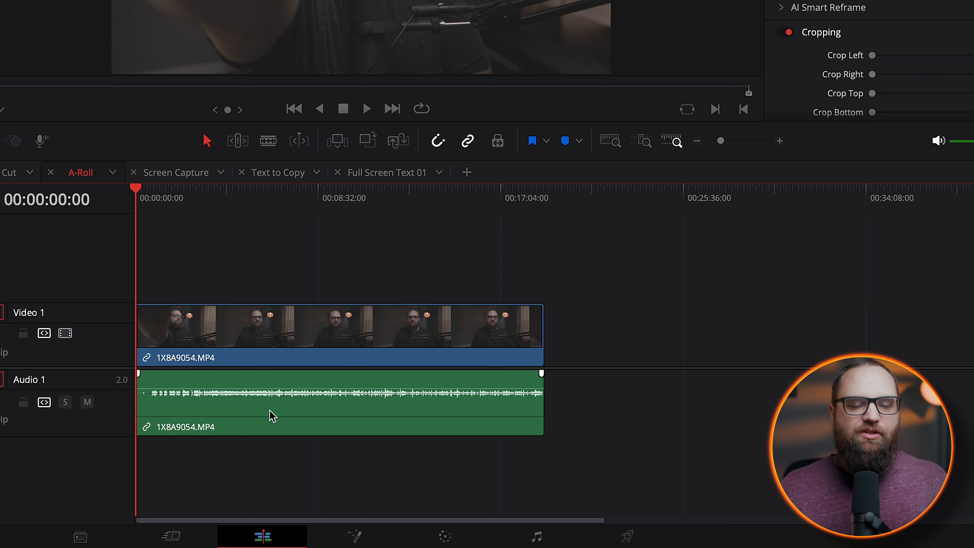
{"action": "left_click", "coordinate": [779, 141]}
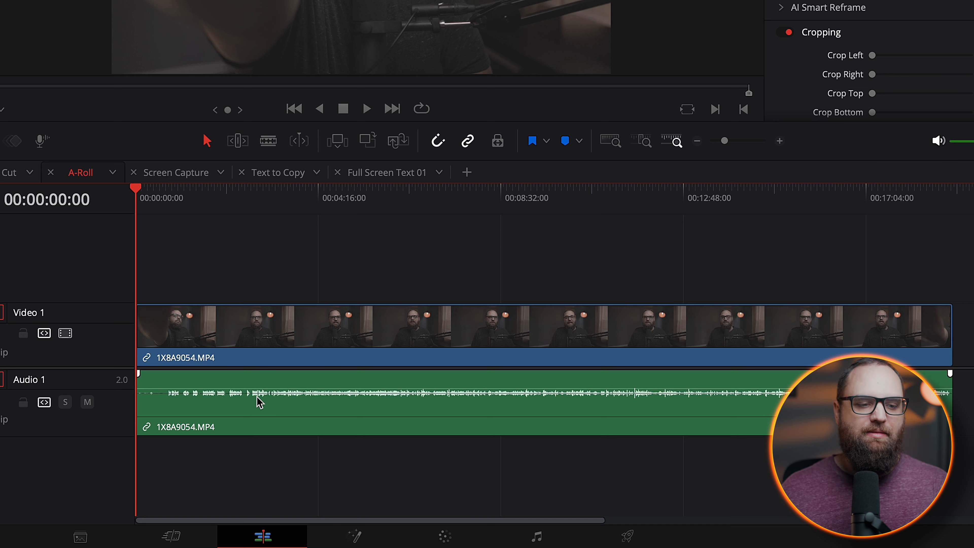
Step: Normalize the A-Roll clip's audio using Sample Peak Program mode with a target level of 0.0 dBFS
{"action": "right_click", "coordinate": [269, 406]}
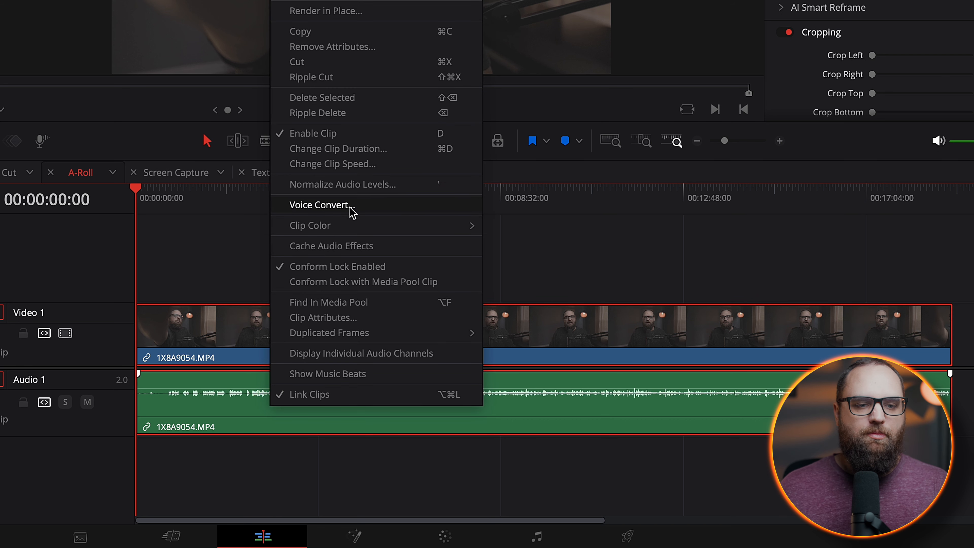
{"action": "left_click", "coordinate": [347, 186]}
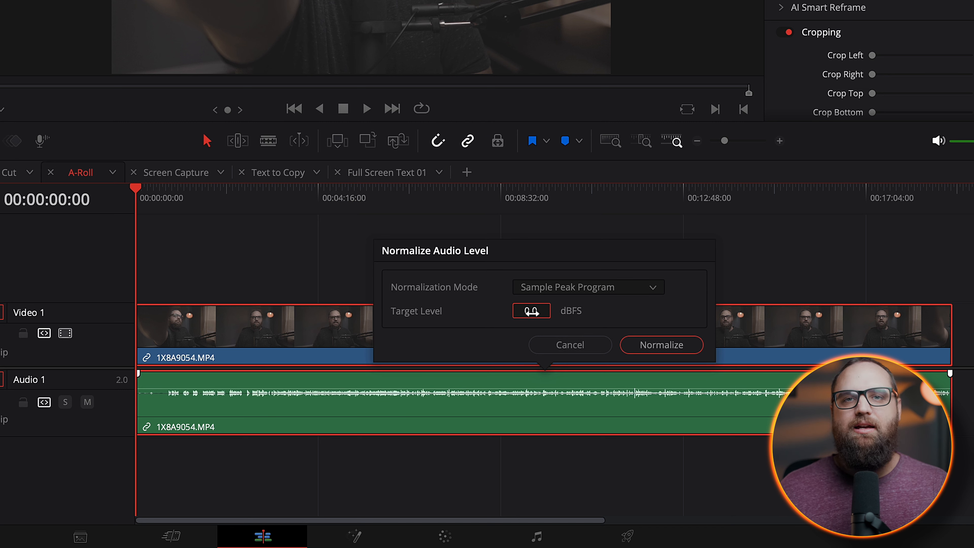
{"action": "left_click", "coordinate": [662, 345]}
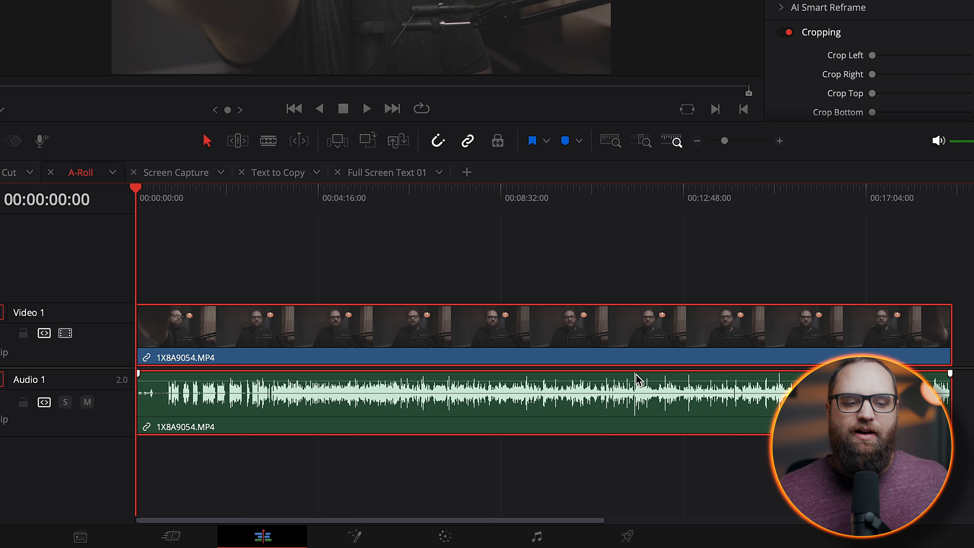
Step: View the Screen Capture and Final Cut timelines, returning to the A-Roll timeline each time
{"action": "left_click", "coordinate": [180, 176]}
{"action": "left_click", "coordinate": [77, 177]}
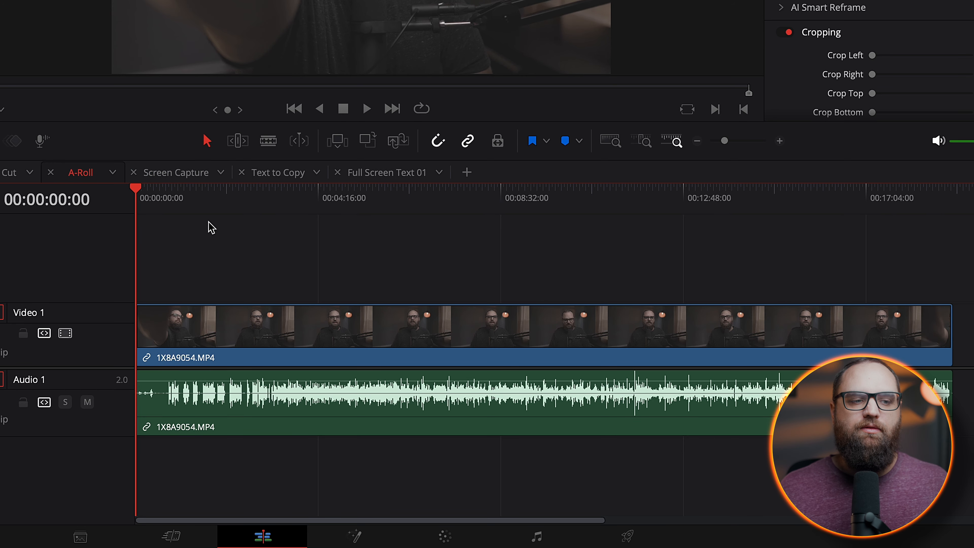
{"action": "left_click", "coordinate": [10, 173]}
{"action": "left_click", "coordinate": [77, 171]}
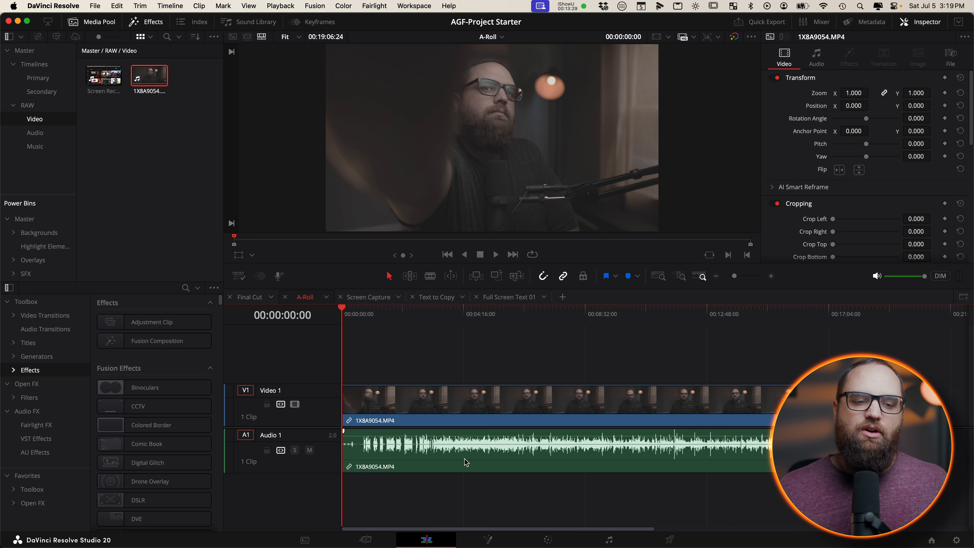
Step: Enable AI Voice Isolation on the A-Roll clip's audio and set its amount to 80
{"action": "left_click", "coordinate": [531, 466]}
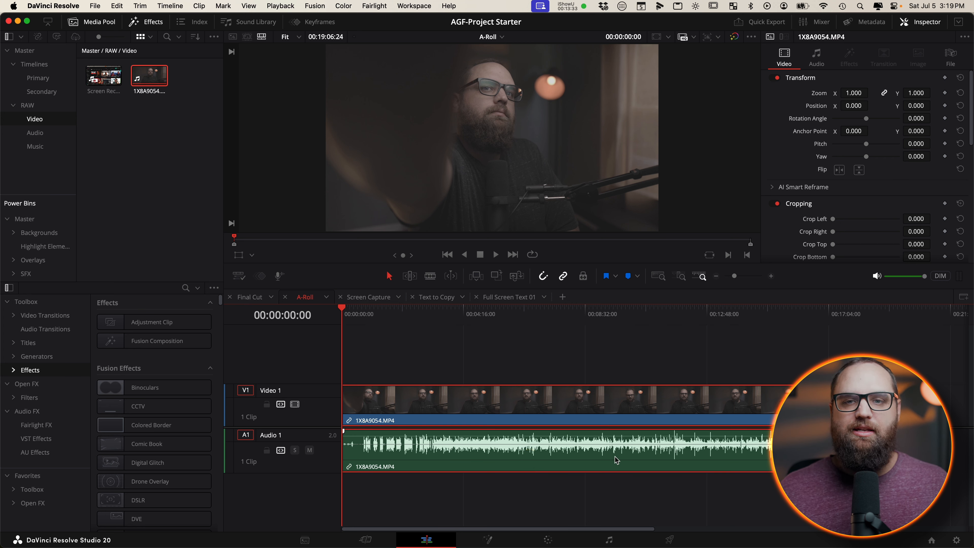
{"action": "left_click", "coordinate": [816, 57]}
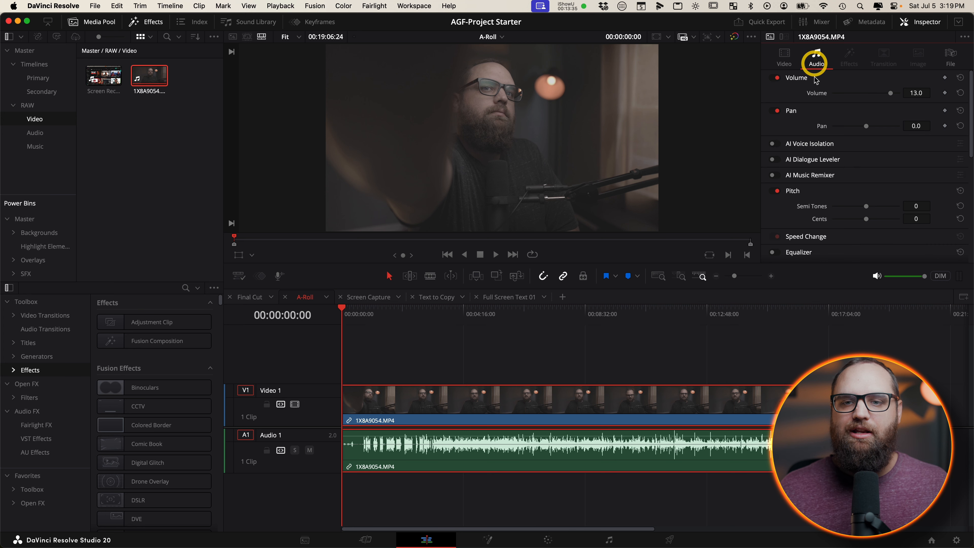
{"action": "left_click", "coordinate": [777, 144]}
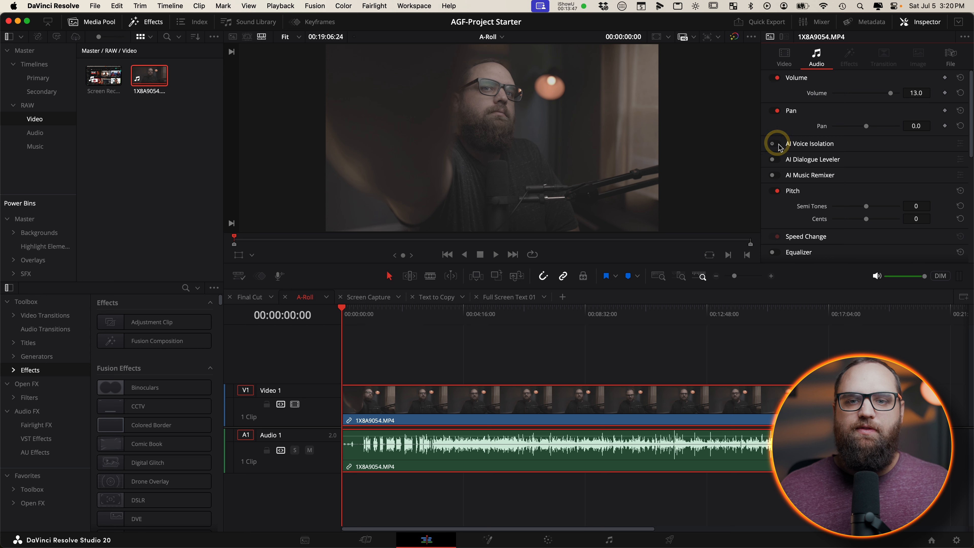
{"action": "left_click", "coordinate": [785, 147]}
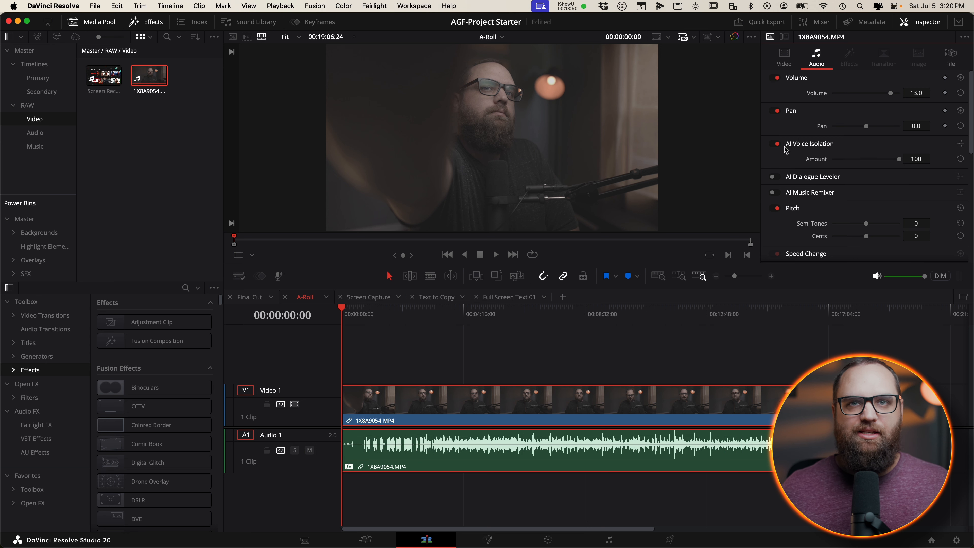
{"action": "left_click", "coordinate": [917, 159]}
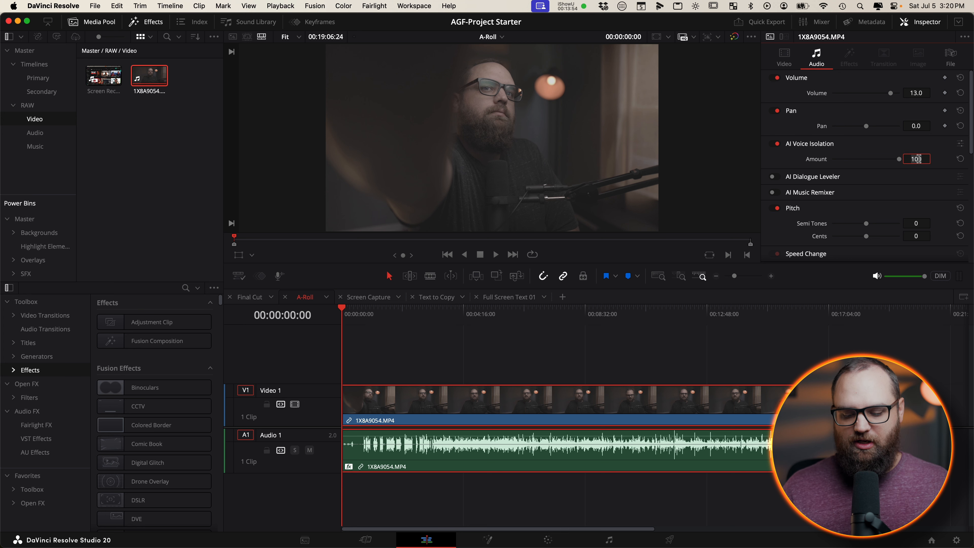
{"action": "type", "text": "80"}
{"action": "key", "text": "Return"}
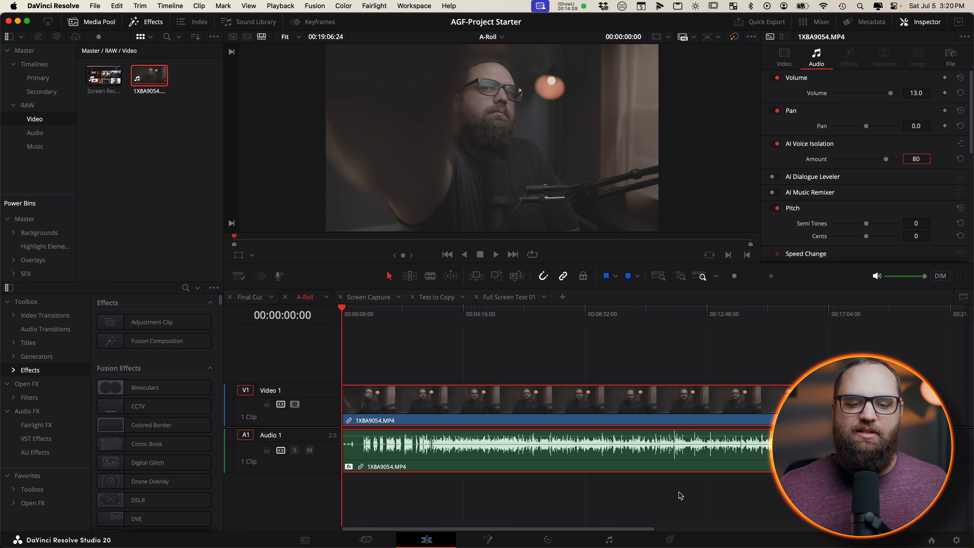
Step: Switch to the Fairlight page and set the Audio 1 track's processing order to FX, EQ, DY
{"action": "left_click", "coordinate": [610, 540]}
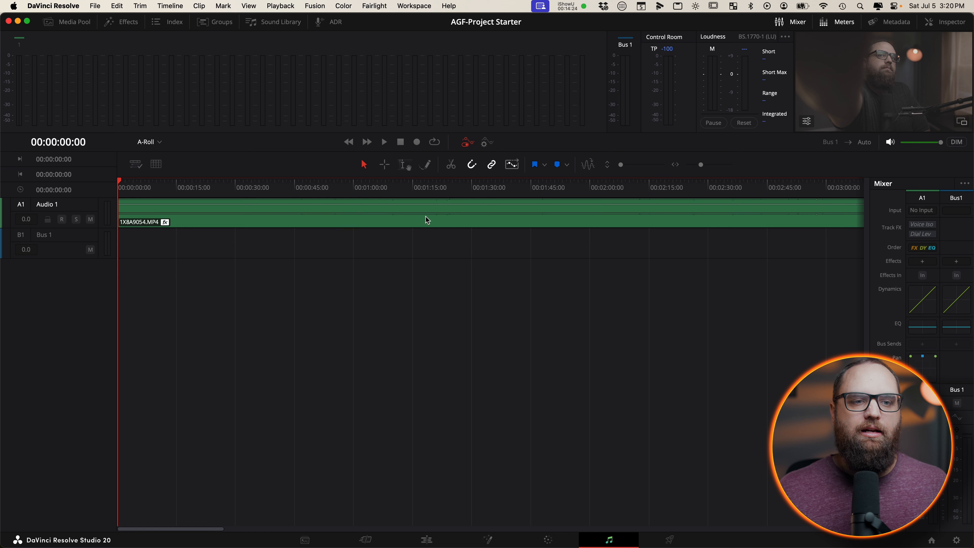
{"action": "left_click", "coordinate": [832, 266]}
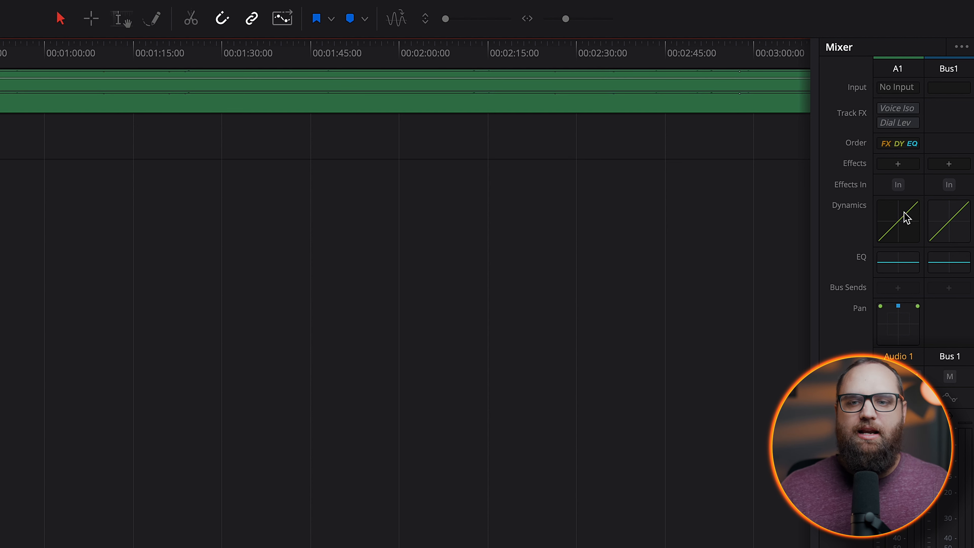
{"action": "left_click", "coordinate": [900, 144]}
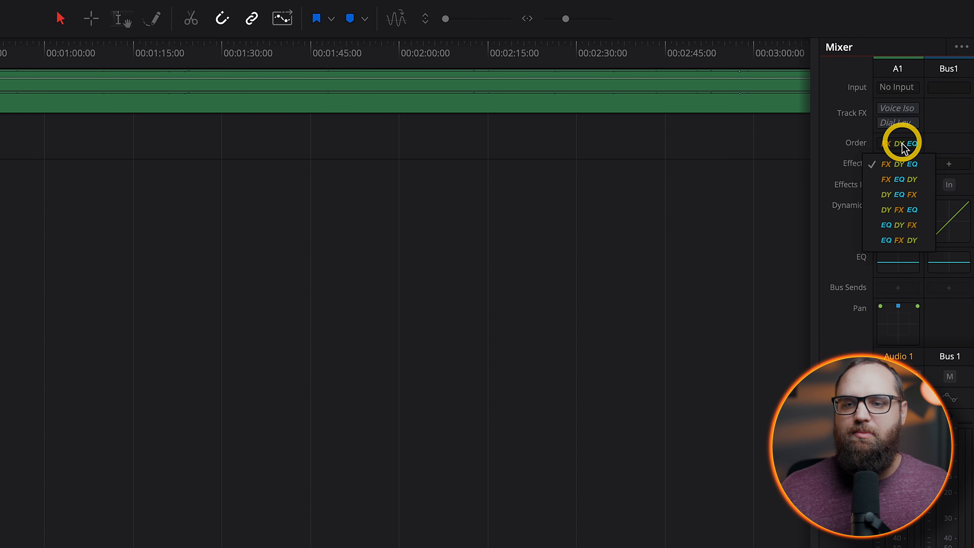
{"action": "left_click", "coordinate": [899, 180]}
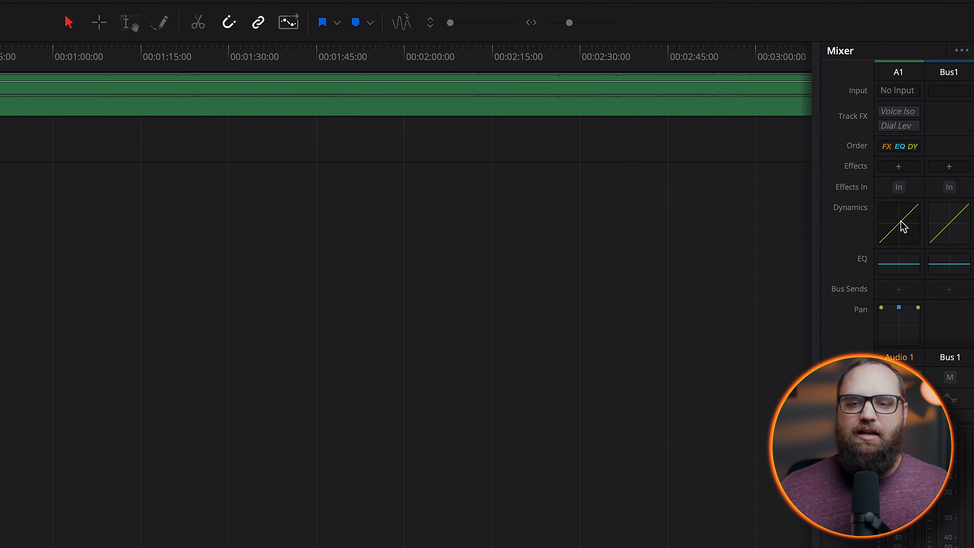
Step: Apply the MY VOICE dynamics preset to the Audio 1 track and close the dynamics settings
{"action": "left_click", "coordinate": [902, 225]}
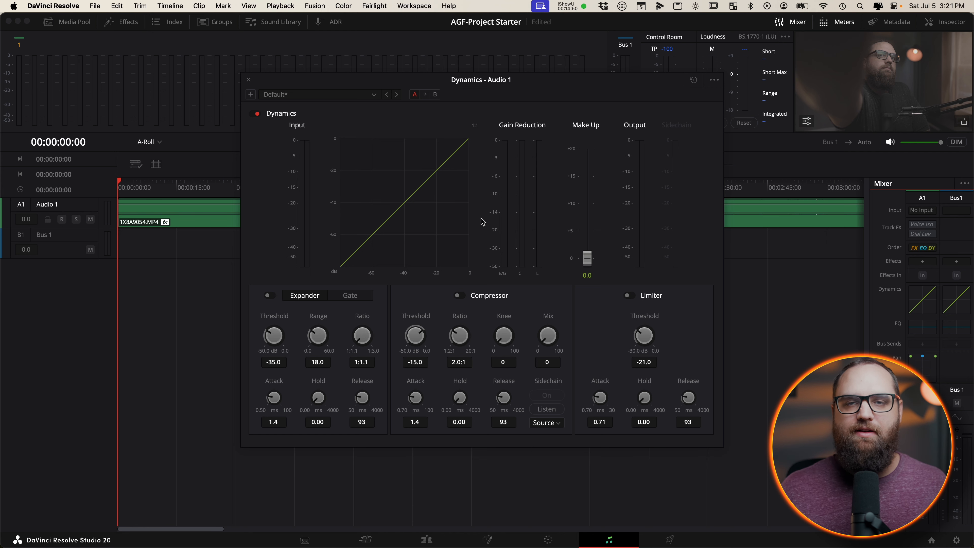
{"action": "left_click", "coordinate": [374, 95]}
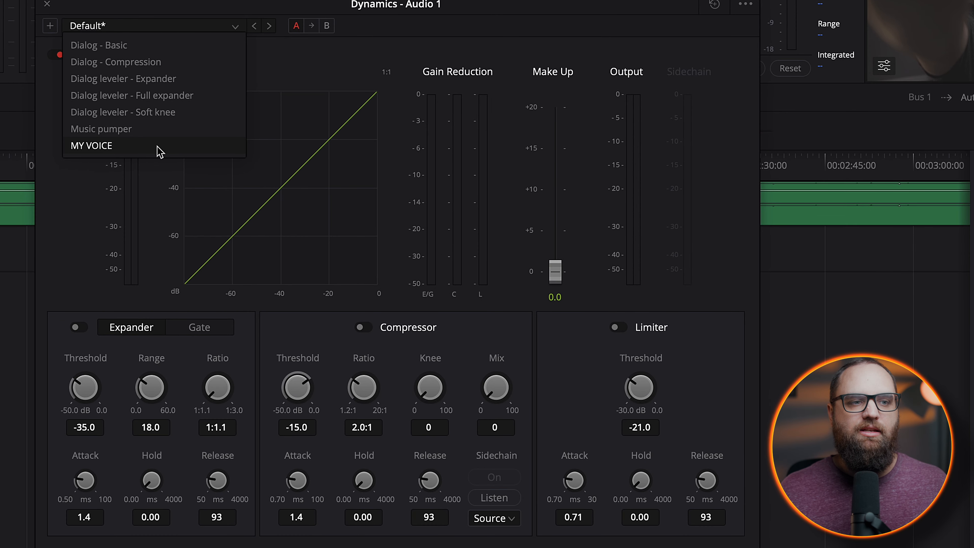
{"action": "left_click", "coordinate": [158, 147]}
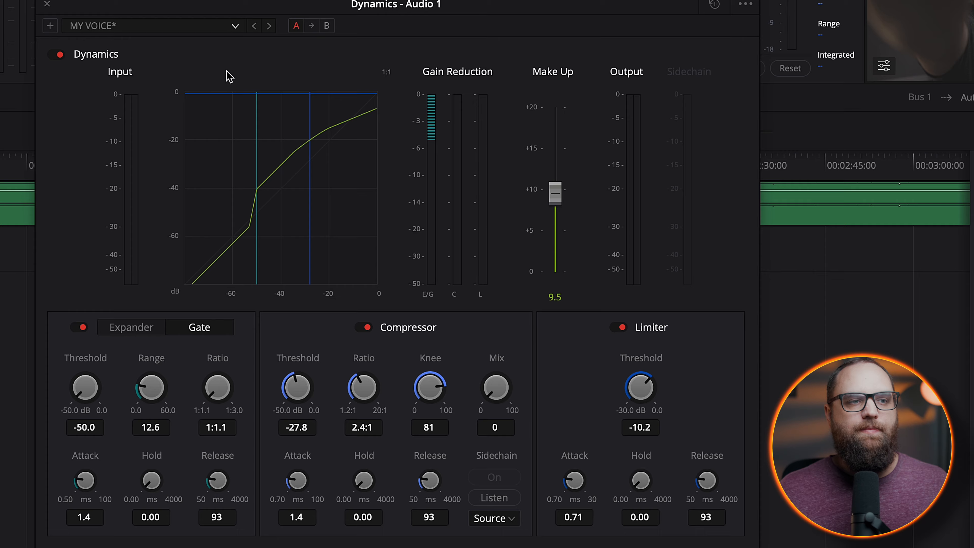
{"action": "left_click", "coordinate": [47, 4]}
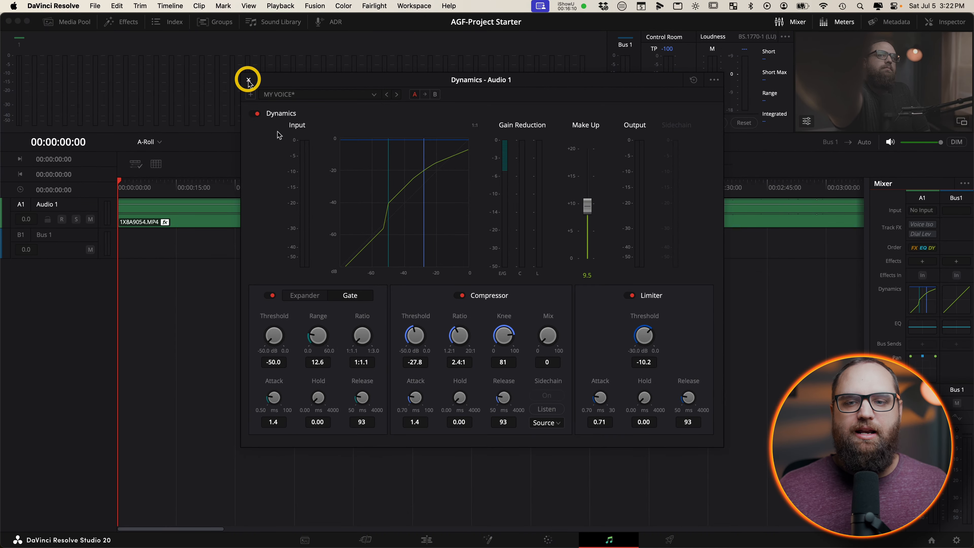
Step: Apply the My Voice on SM7B equalizer preset to the Audio 1 track
{"action": "left_click", "coordinate": [921, 326]}
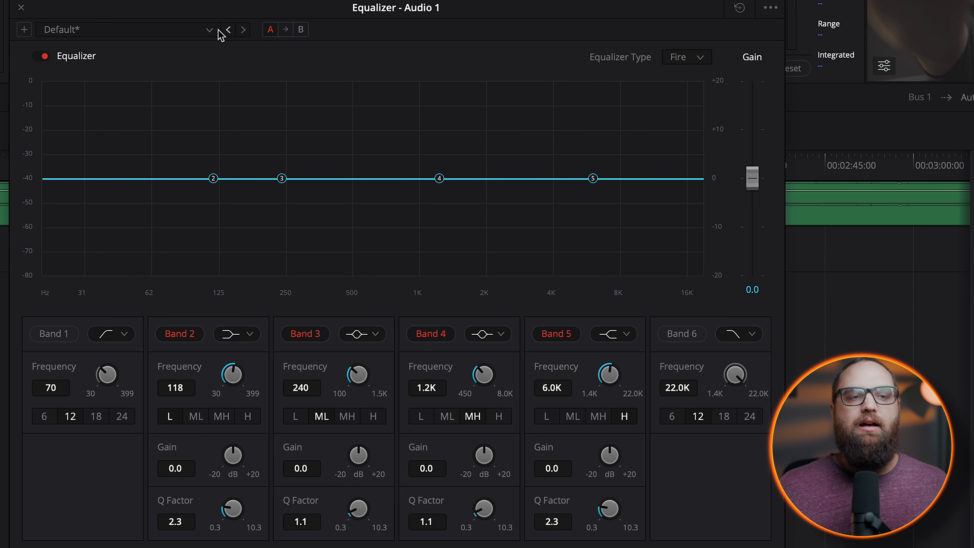
{"action": "left_click", "coordinate": [207, 30]}
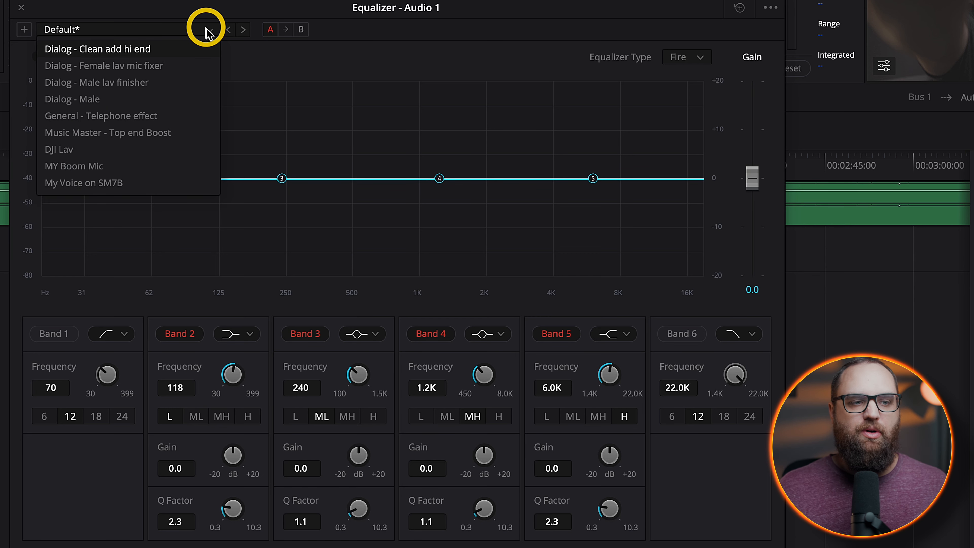
{"action": "left_click", "coordinate": [81, 184]}
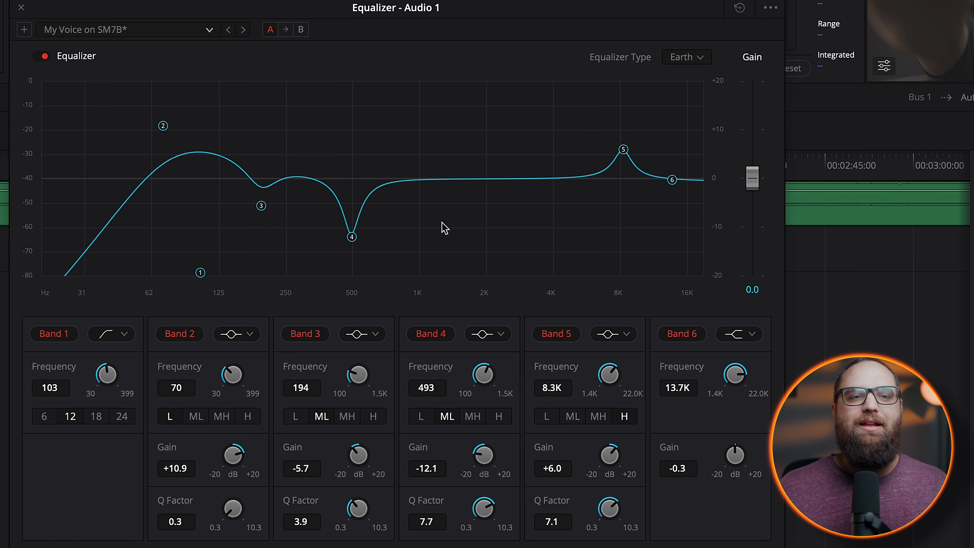
Step: Try boosting equalizer band 5 to about +10.2 dB at 8.0K with a Q factor of 3.6, and nudging band 3
{"action": "left_click_drag", "start_coordinate": [623, 150], "coordinate": [621, 142]}
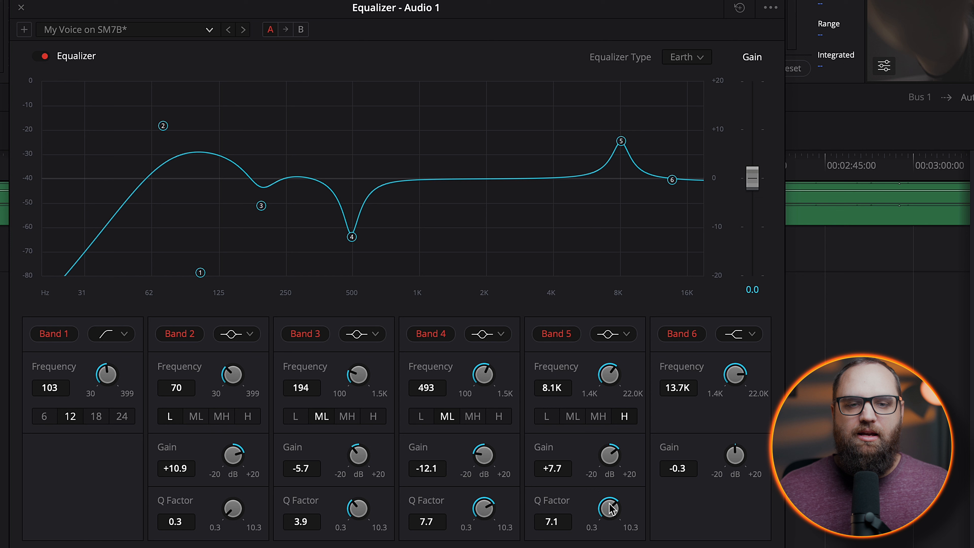
{"action": "left_click_drag", "start_coordinate": [610, 507], "coordinate": [498, 502]}
{"action": "left_click_drag", "start_coordinate": [621, 141], "coordinate": [620, 129]}
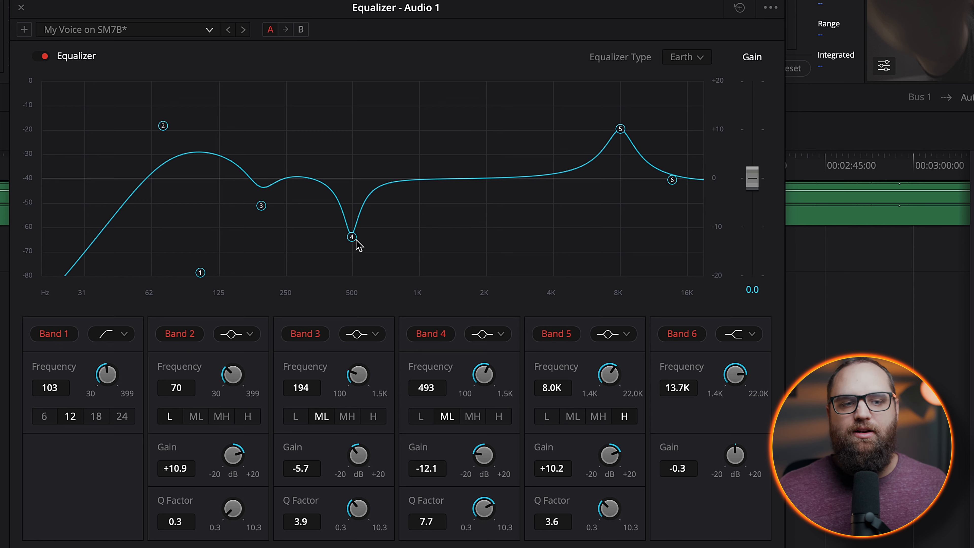
{"action": "left_click_drag", "start_coordinate": [261, 205], "coordinate": [263, 207]}
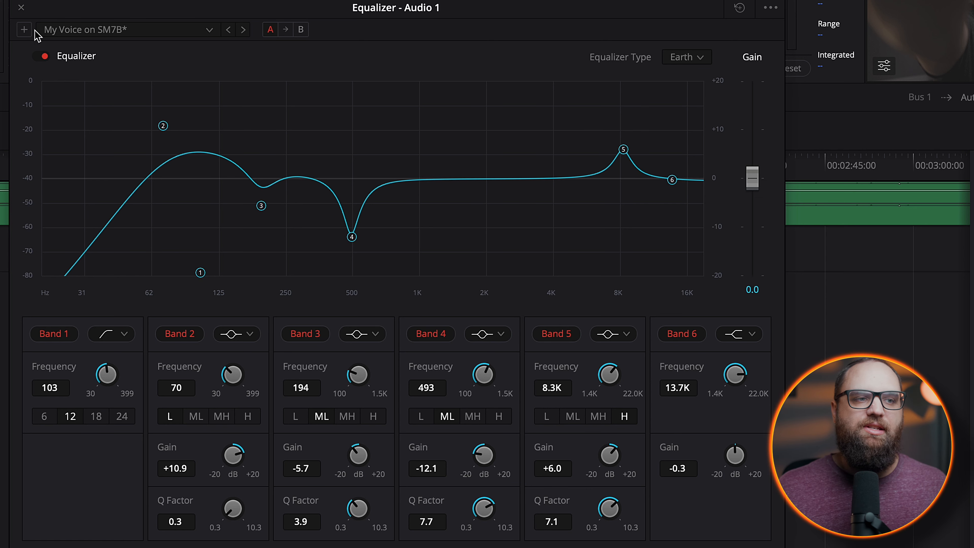
Step: Look at the preset-saving options for Audio 1's equalizer and dynamics, cancelling each without saving
{"action": "left_click", "coordinate": [23, 30]}
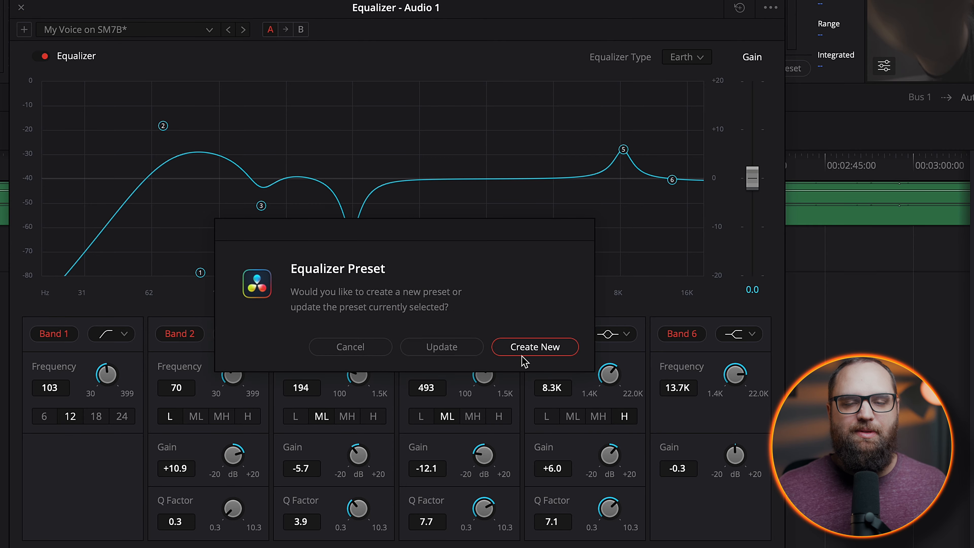
{"action": "left_click", "coordinate": [348, 347]}
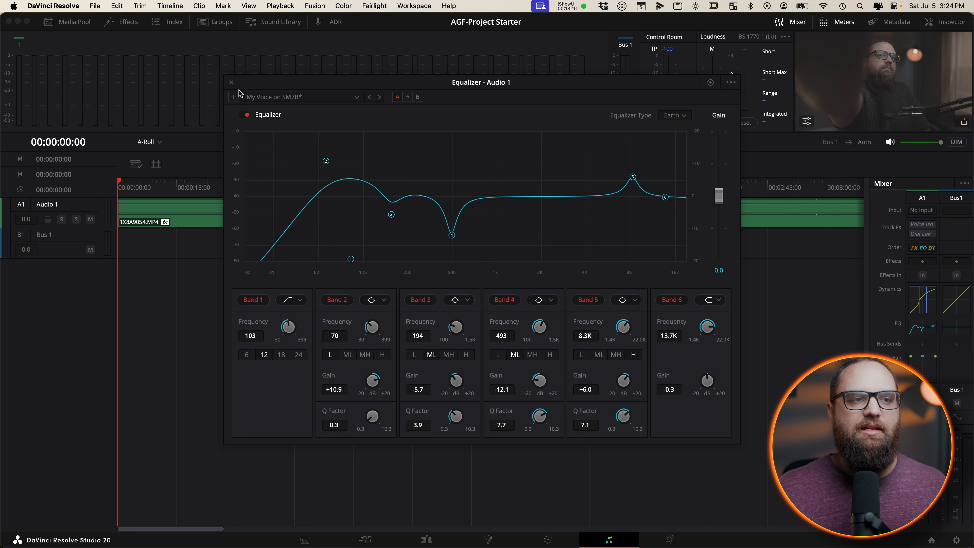
{"action": "left_click", "coordinate": [231, 82]}
{"action": "left_click", "coordinate": [916, 300]}
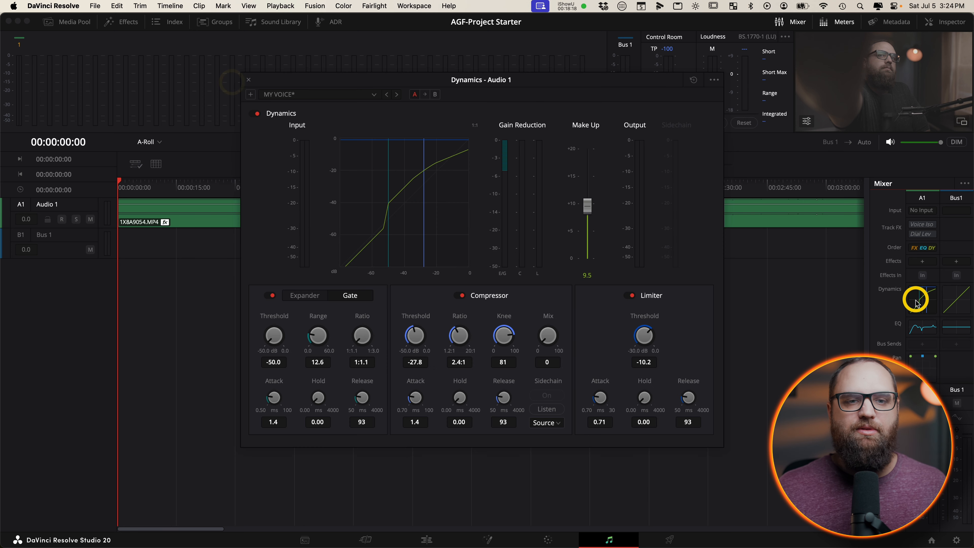
{"action": "left_click", "coordinate": [250, 94]}
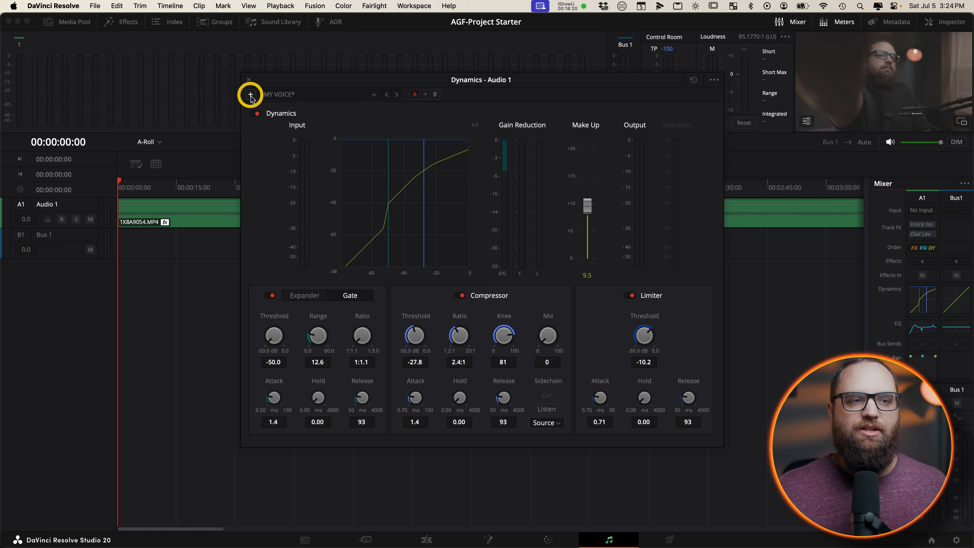
{"action": "left_click", "coordinate": [454, 308]}
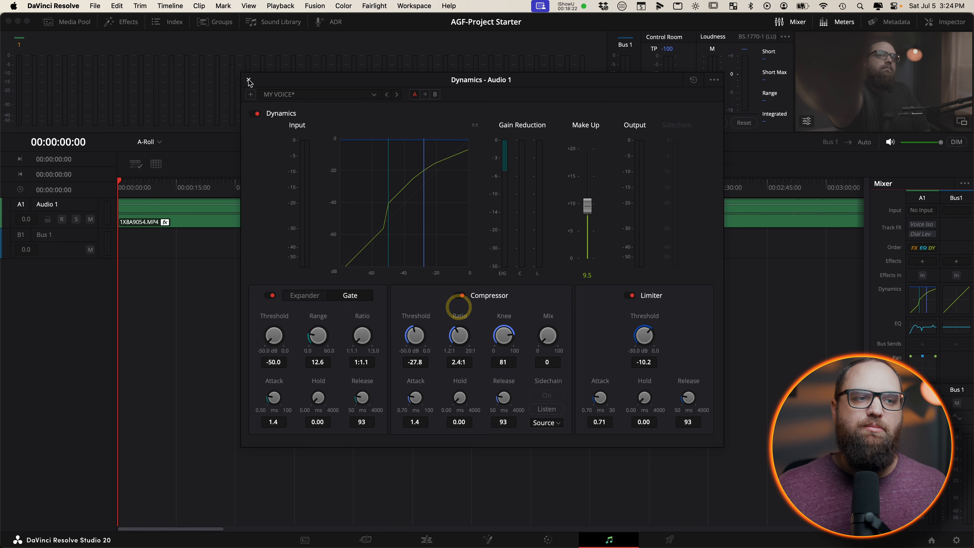
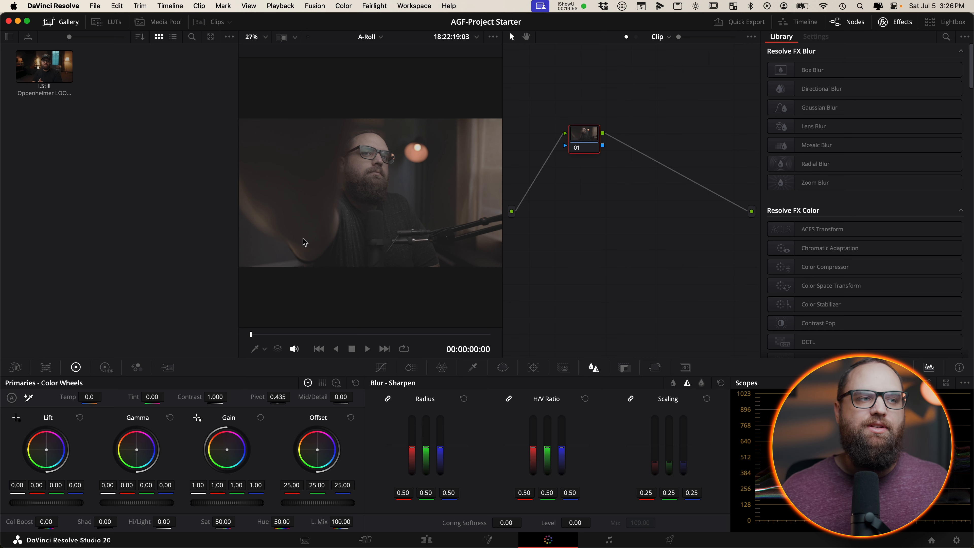
Step: Show the Gallery on the Color page and view its options for importing stills, dismissing them unused
{"action": "left_click", "coordinate": [66, 22]}
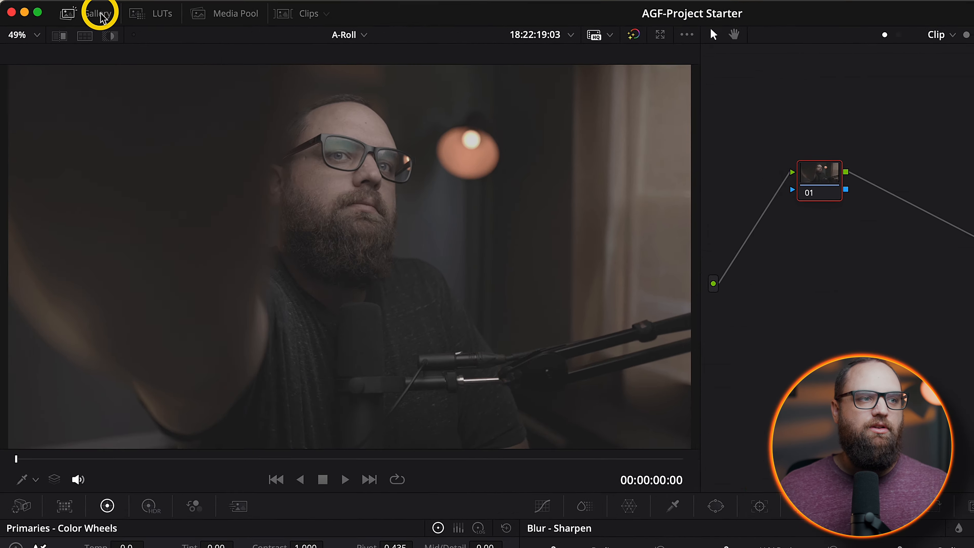
{"action": "left_click", "coordinate": [68, 21]}
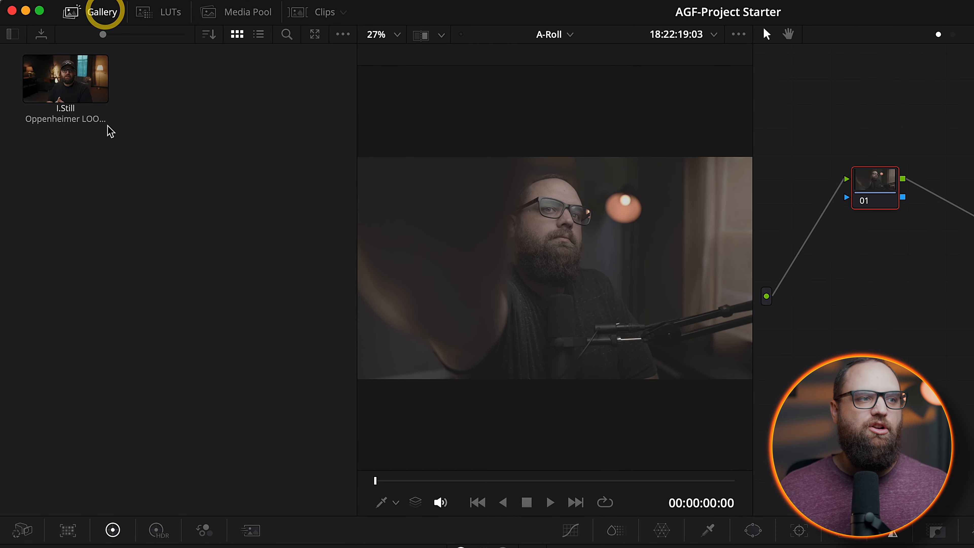
{"action": "right_click", "coordinate": [139, 183]}
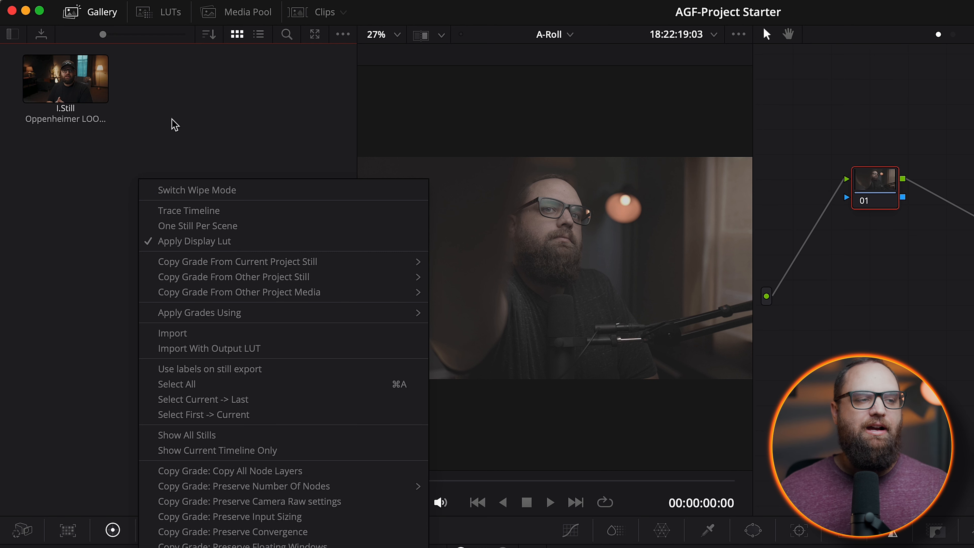
{"action": "left_click", "coordinate": [182, 91]}
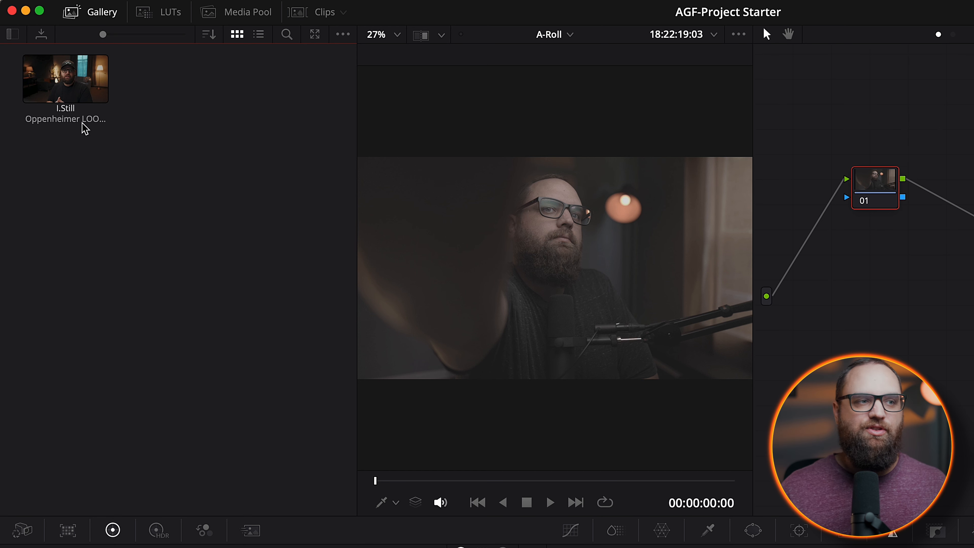
Step: Apply the grade from the Gallery's Oppenheimer still to node 01 of the A-Roll clip
{"action": "left_click_drag", "start_coordinate": [356, 163], "coordinate": [232, 147]}
{"action": "left_click_drag", "start_coordinate": [72, 92], "coordinate": [876, 181]}
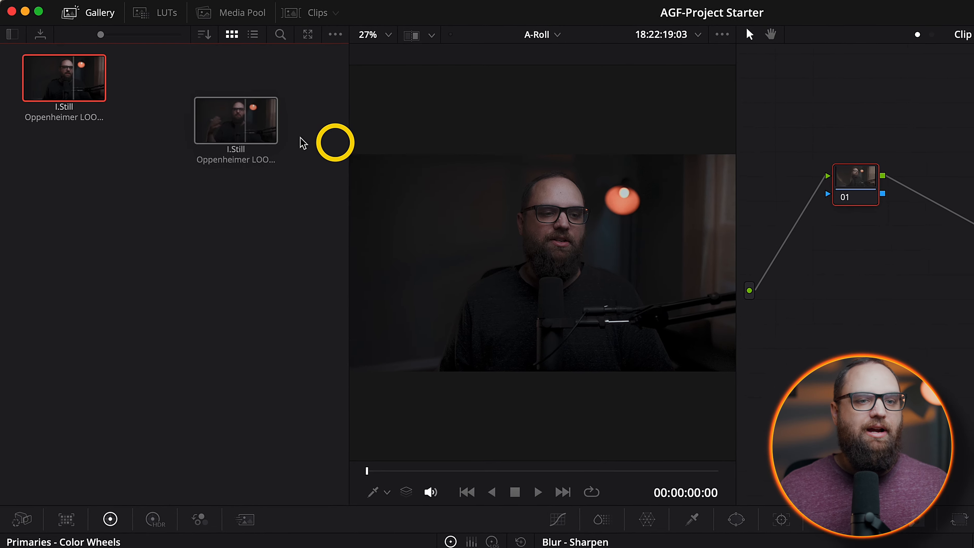
{"action": "left_click_drag", "start_coordinate": [596, 137], "coordinate": [594, 147]}
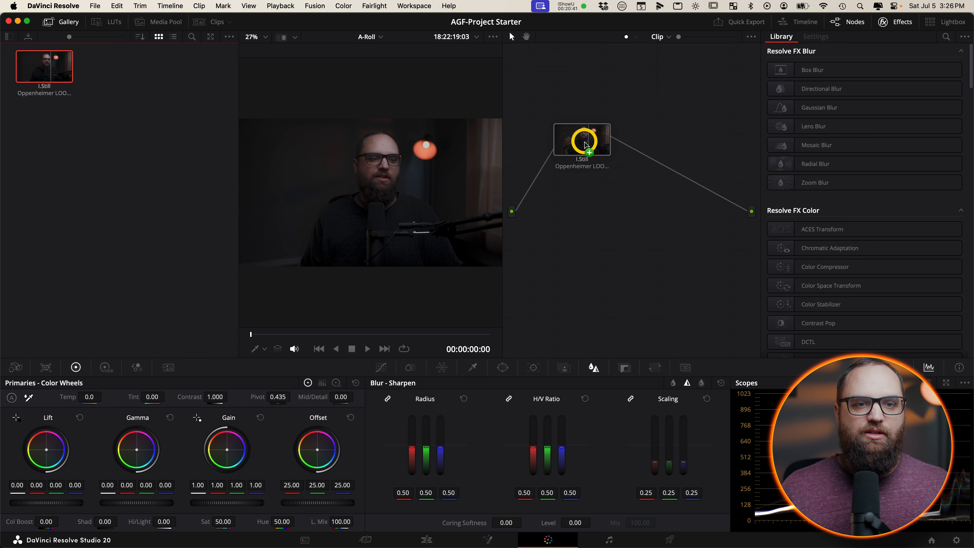
{"action": "left_click_drag", "start_coordinate": [585, 144], "coordinate": [585, 144]}
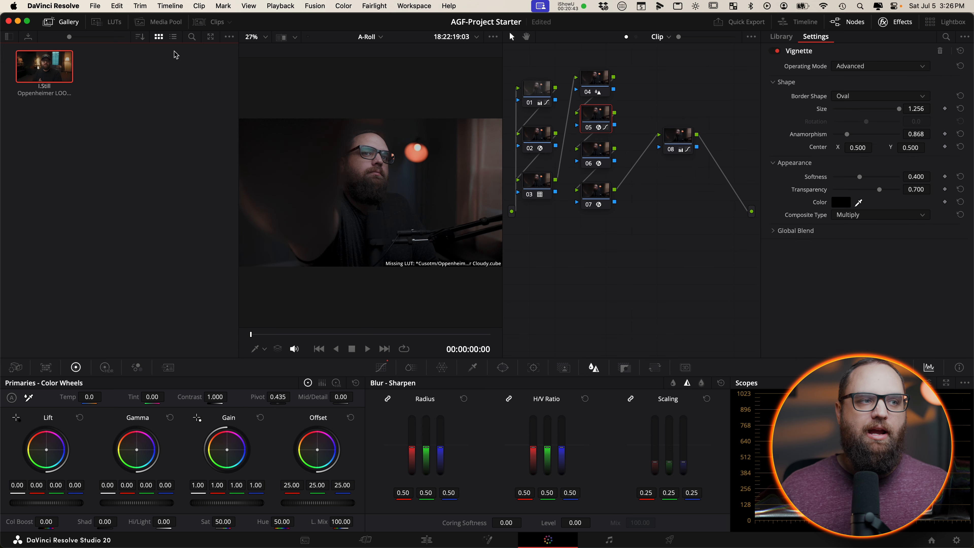
Step: Hide the Gallery and shift all the grade's nodes together slightly down in the node graph, then deselect them
{"action": "left_click", "coordinate": [62, 21]}
{"action": "left_click_drag", "start_coordinate": [702, 77], "coordinate": [533, 219]}
{"action": "left_click_drag", "start_coordinate": [534, 190], "coordinate": [558, 217]}
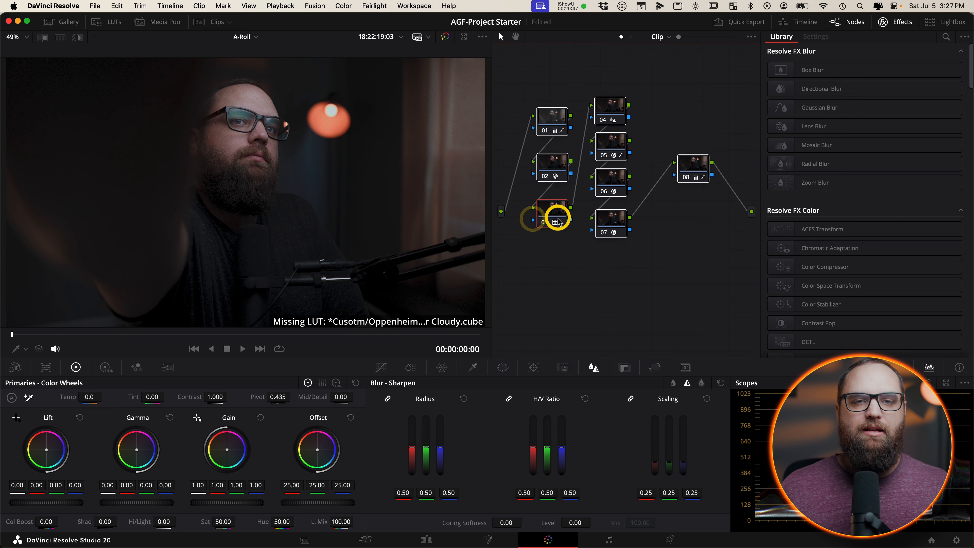
{"action": "left_click", "coordinate": [673, 225]}
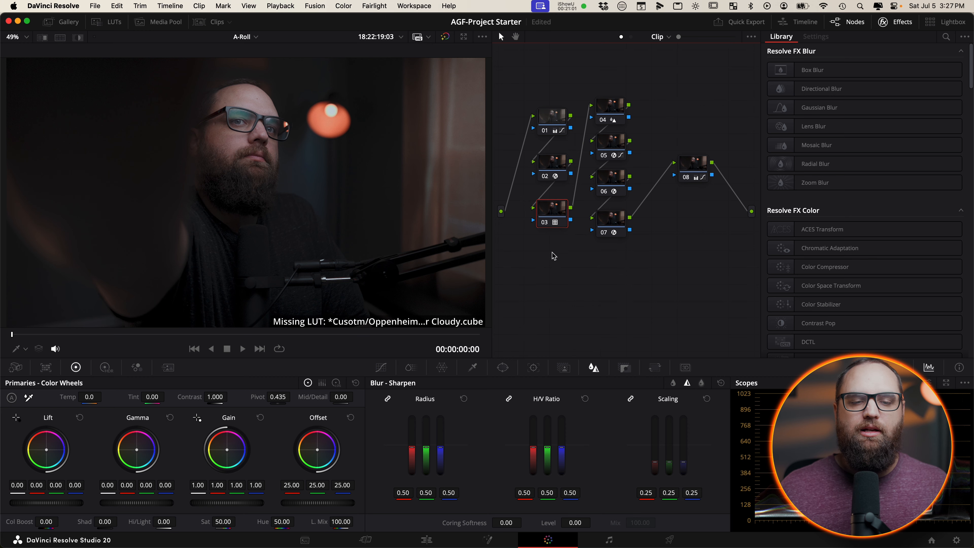
Step: Replace the missing LUT on node 03 with the Oppenheimer Cloudy LUT from the CUSTOM folder, and hide the LUT browser
{"action": "left_click", "coordinate": [552, 229]}
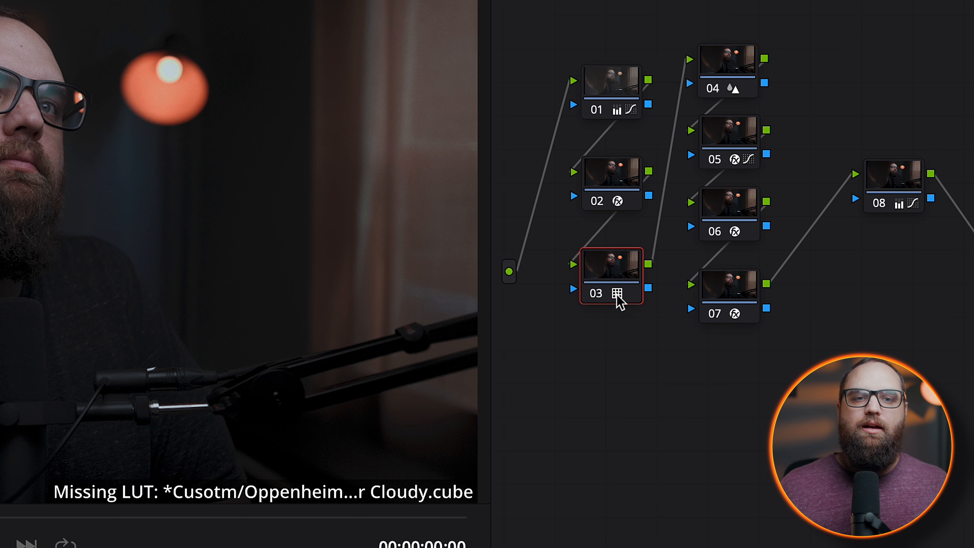
{"action": "left_click", "coordinate": [621, 337]}
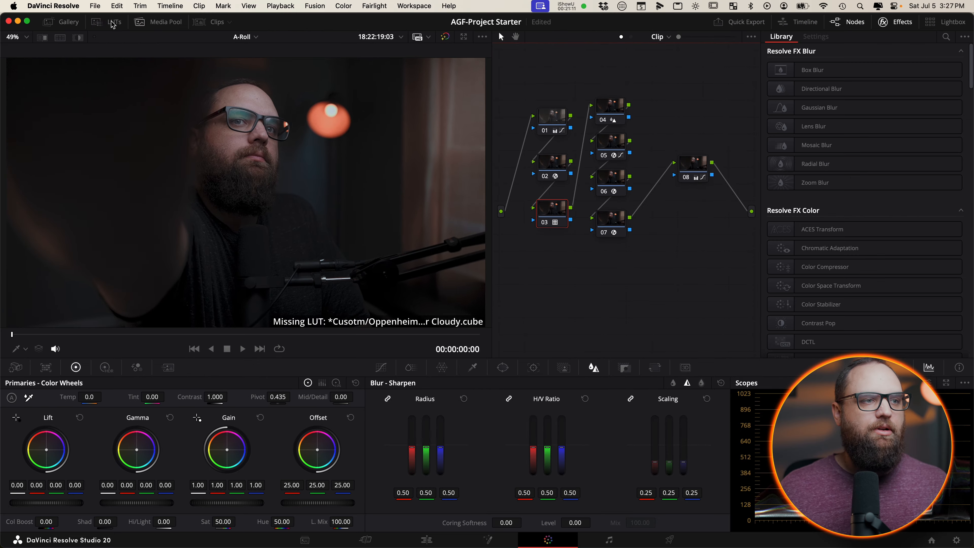
{"action": "left_click", "coordinate": [112, 25]}
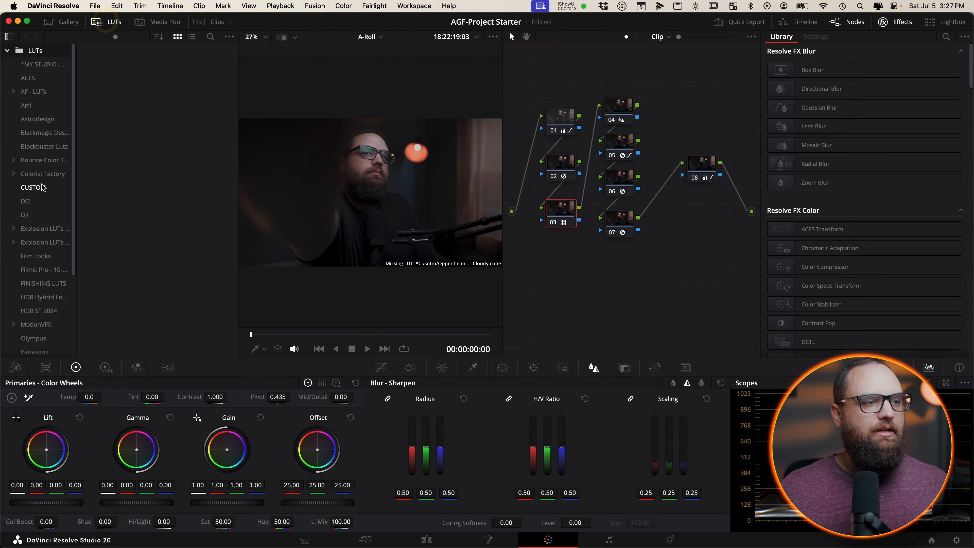
{"action": "left_click", "coordinate": [35, 189]}
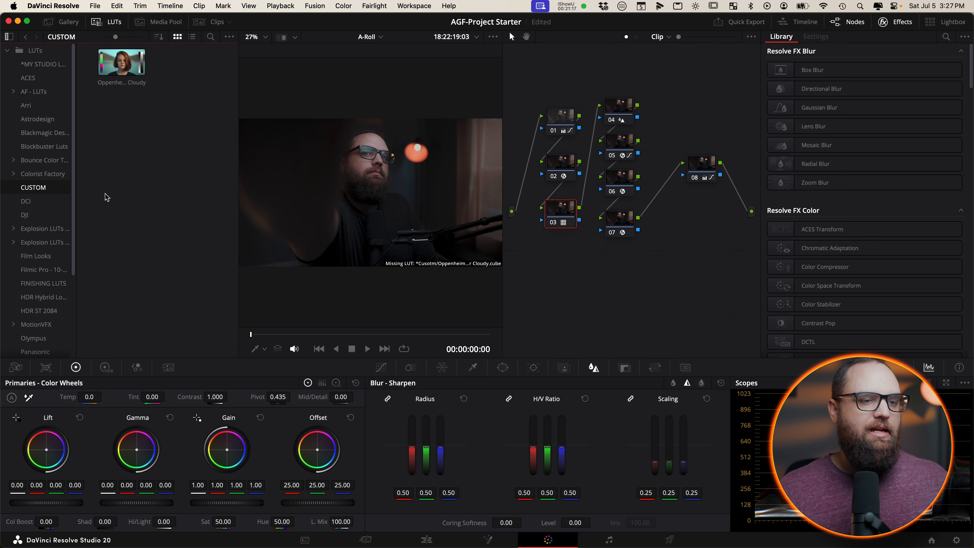
{"action": "left_click_drag", "start_coordinate": [123, 71], "coordinate": [563, 214]}
{"action": "left_click", "coordinate": [106, 22]}
Step: Park the A-Roll playhead at 00:04:14:17, select node 02 and disable every other node in the grade
{"action": "left_click_drag", "start_coordinate": [108, 332], "coordinate": [115, 334]}
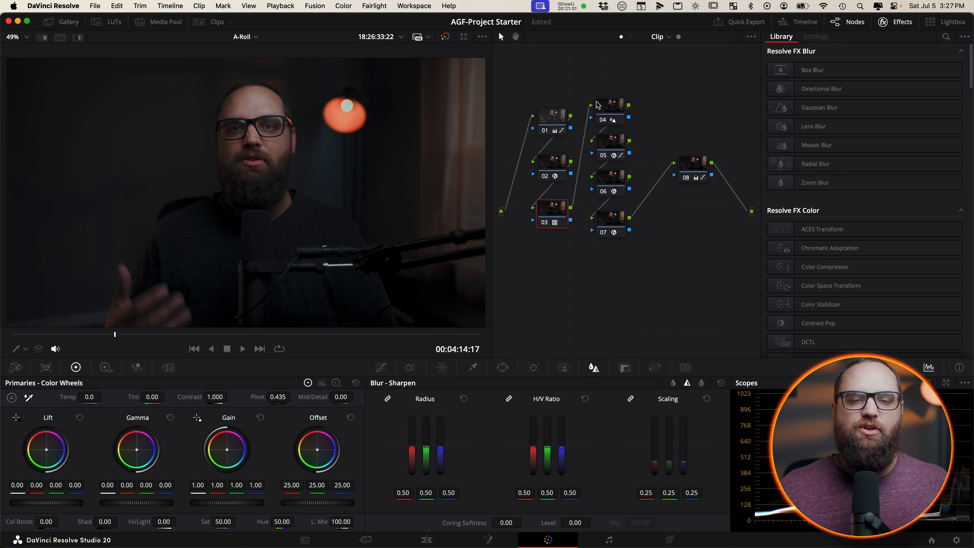
{"action": "left_click", "coordinate": [554, 169]}
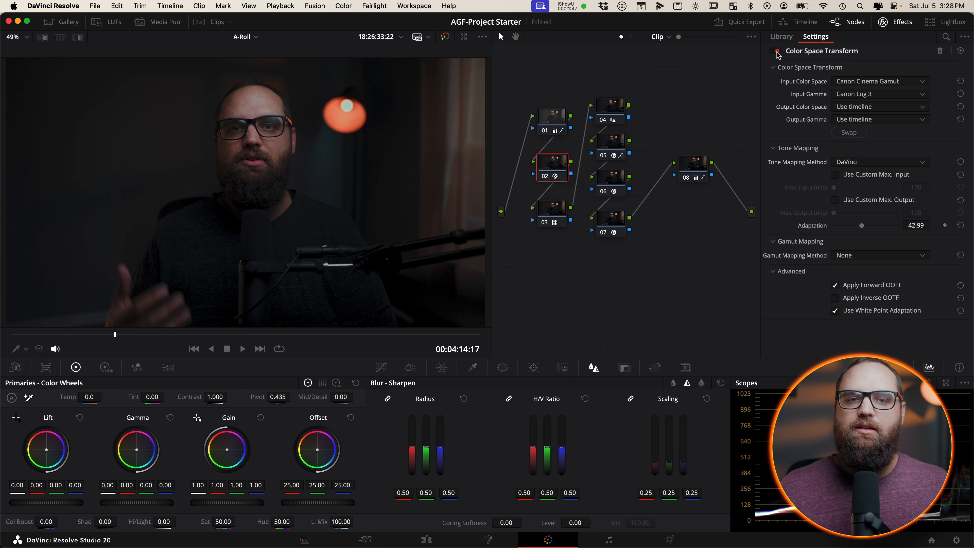
{"action": "left_click", "coordinate": [684, 176]}
{"action": "left_click", "coordinate": [602, 228]}
{"action": "left_click", "coordinate": [604, 189]}
{"action": "left_click", "coordinate": [604, 154]}
{"action": "left_click", "coordinate": [604, 118]}
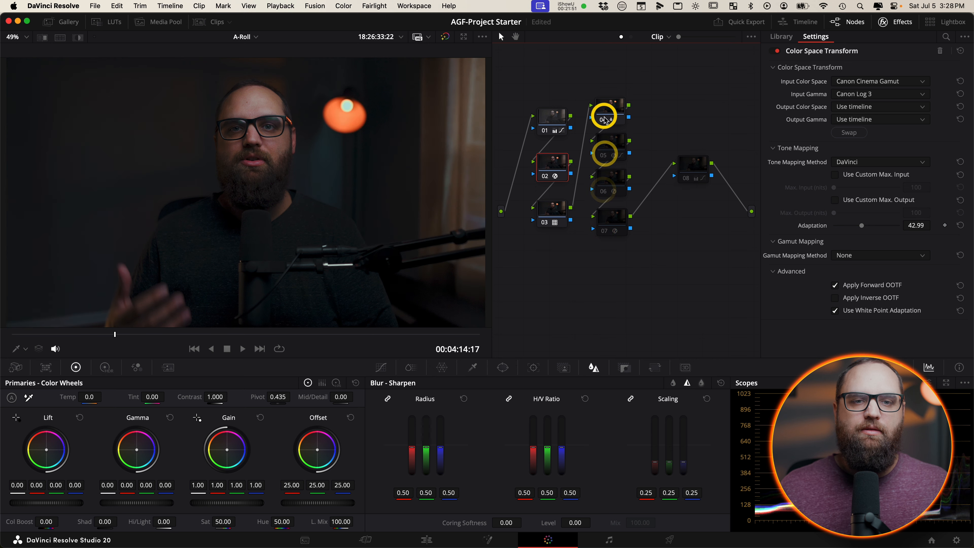
{"action": "left_click", "coordinate": [545, 222]}
{"action": "left_click", "coordinate": [545, 129]}
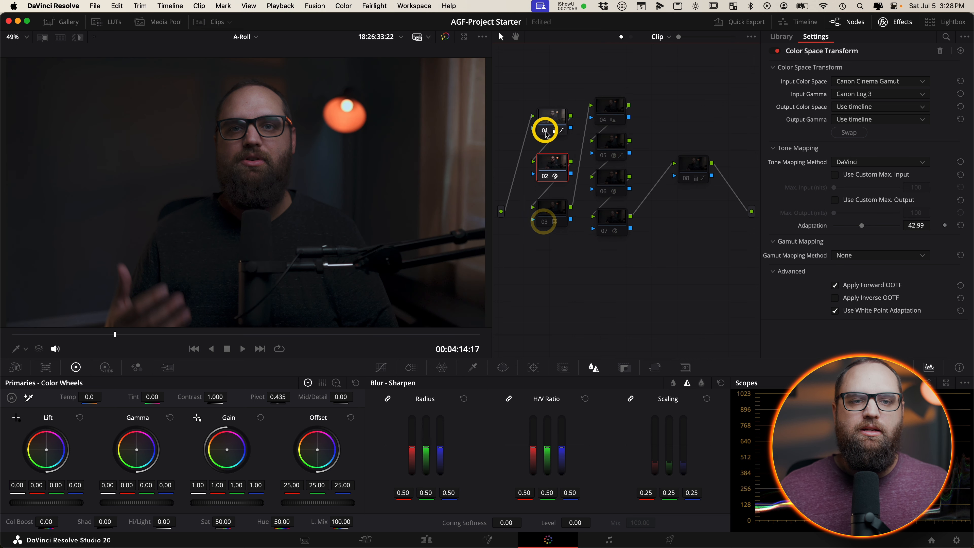
Step: Set the Color Space Transform's Adaptation on node 02 to 5.68, comparing the image with the transform off and on
{"action": "left_click", "coordinate": [776, 51]}
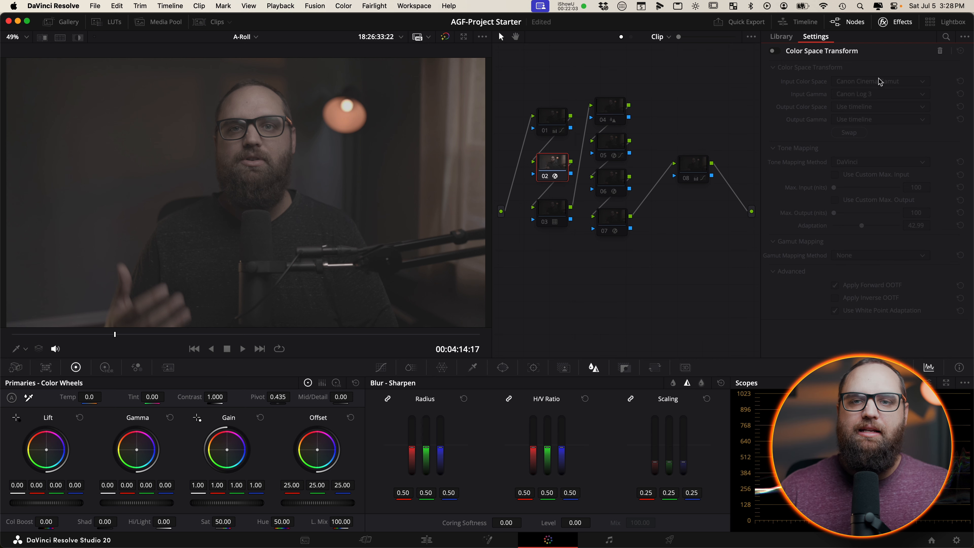
{"action": "left_click", "coordinate": [773, 52]}
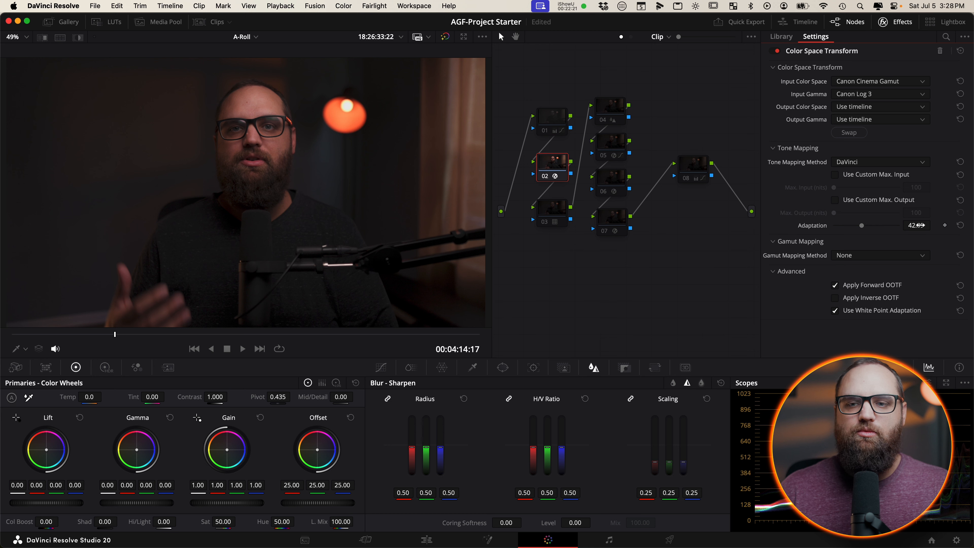
{"action": "left_click_drag", "start_coordinate": [916, 225], "coordinate": [467, 272]}
{"action": "left_click_drag", "start_coordinate": [907, 225], "coordinate": [575, 195]}
{"action": "left_click", "coordinate": [960, 225]}
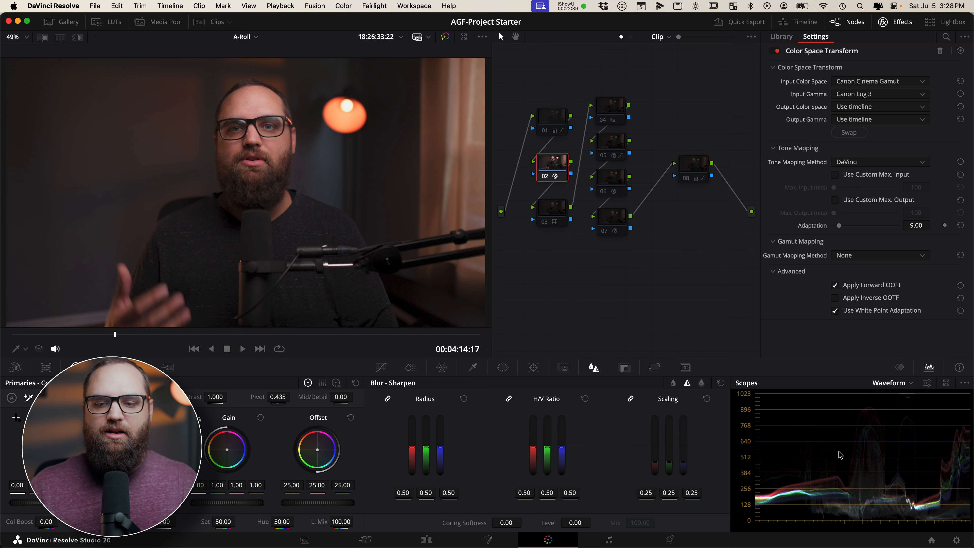
{"action": "left_click_drag", "start_coordinate": [904, 225], "coordinate": [748, 219]}
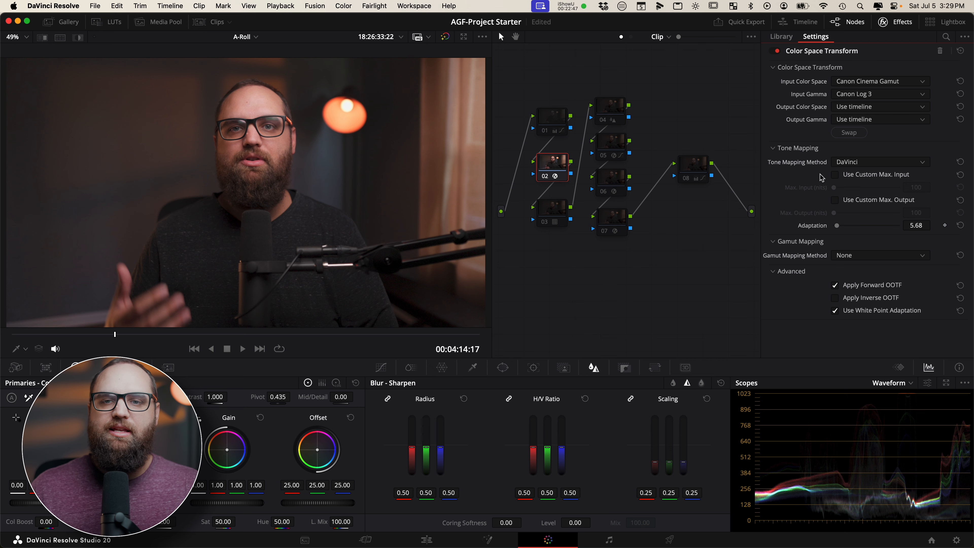
{"action": "left_click", "coordinate": [544, 179]}
{"action": "left_click", "coordinate": [545, 179]}
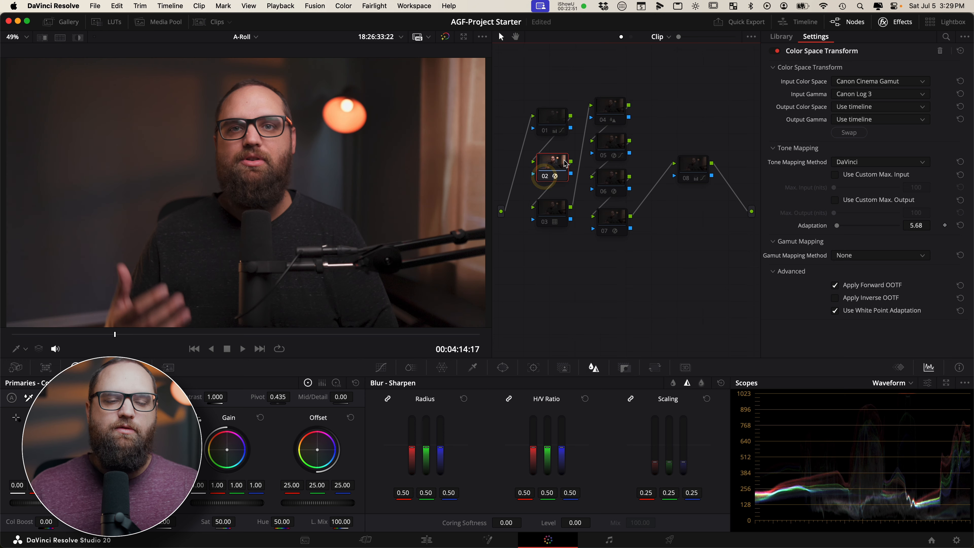
Step: Enable node 01 and set its Temp to -409.8
{"action": "left_click", "coordinate": [547, 133]}
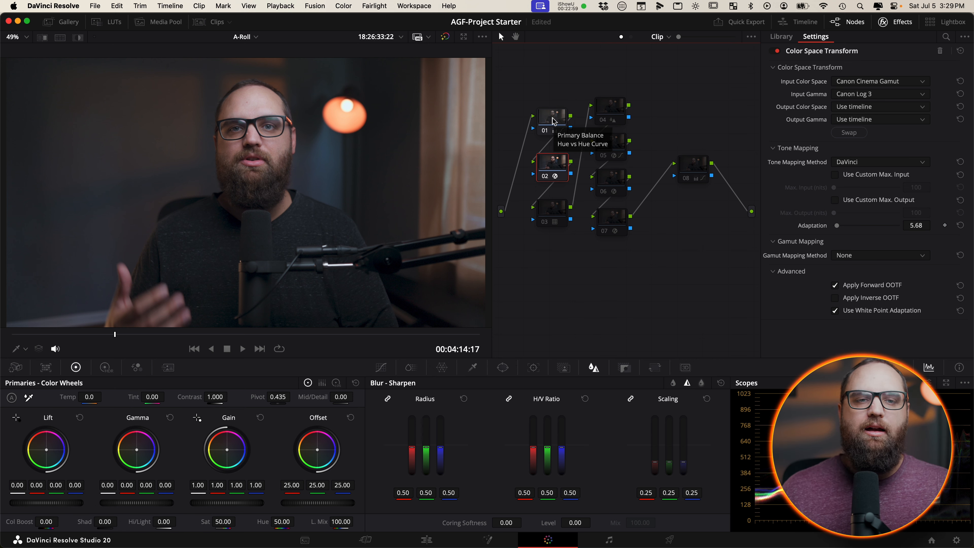
{"action": "left_click", "coordinate": [553, 118]}
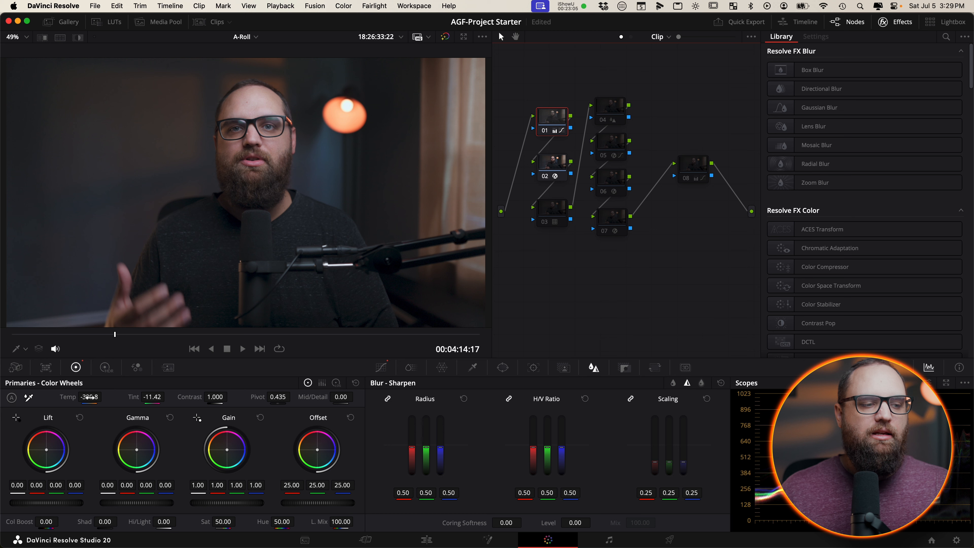
{"action": "left_click_drag", "start_coordinate": [89, 397], "coordinate": [89, 397]}
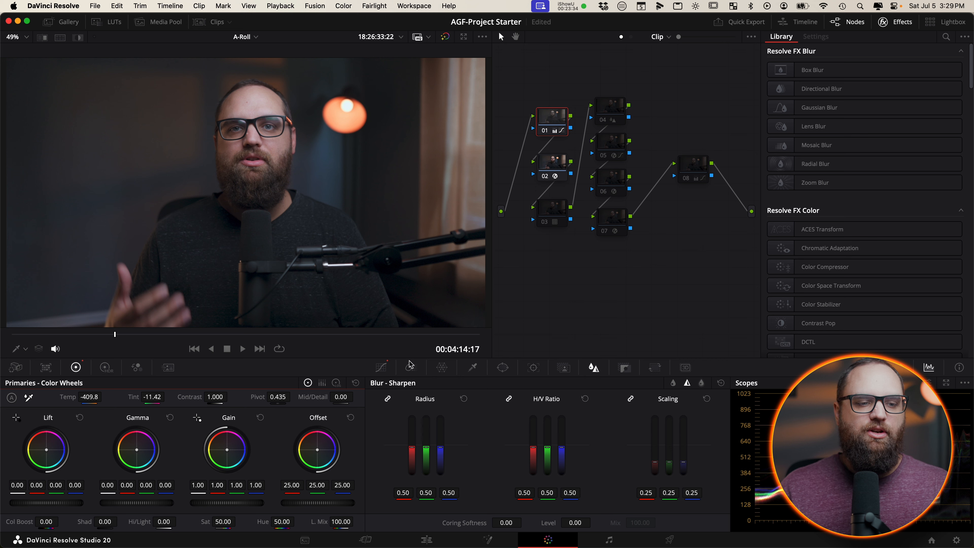
Step: Show node 01's Hue Vs Hue curve for review, and reselect node 02
{"action": "left_click", "coordinate": [381, 367]}
{"action": "left_click", "coordinate": [592, 383]}
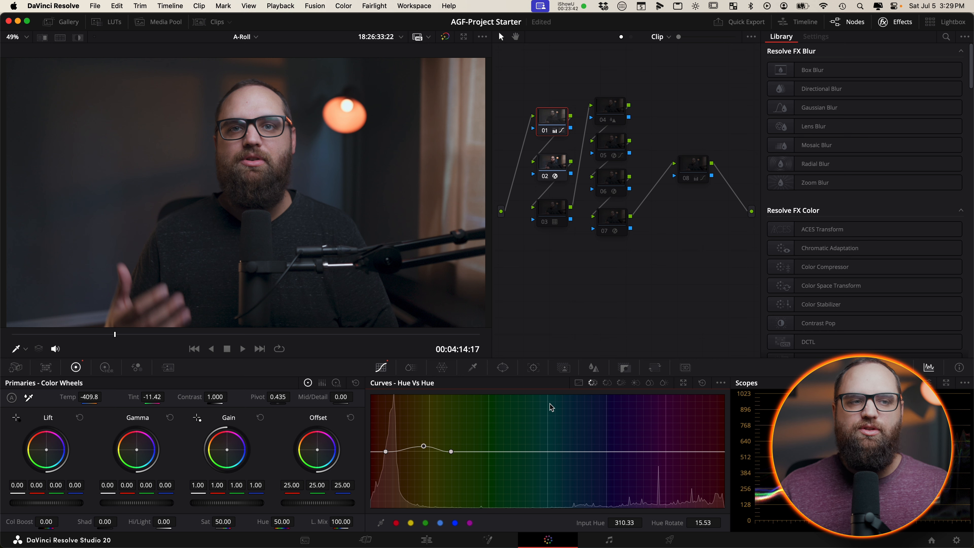
{"action": "left_click", "coordinate": [552, 164]}
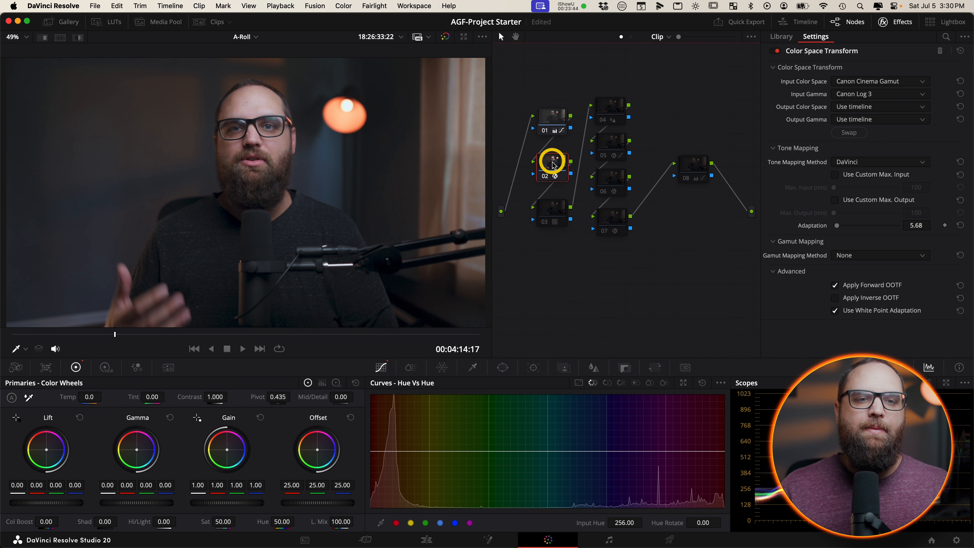
Step: Enable the LUT on node 03 and compare the image with and without it
{"action": "left_click", "coordinate": [551, 205]}
{"action": "left_click", "coordinate": [544, 222]}
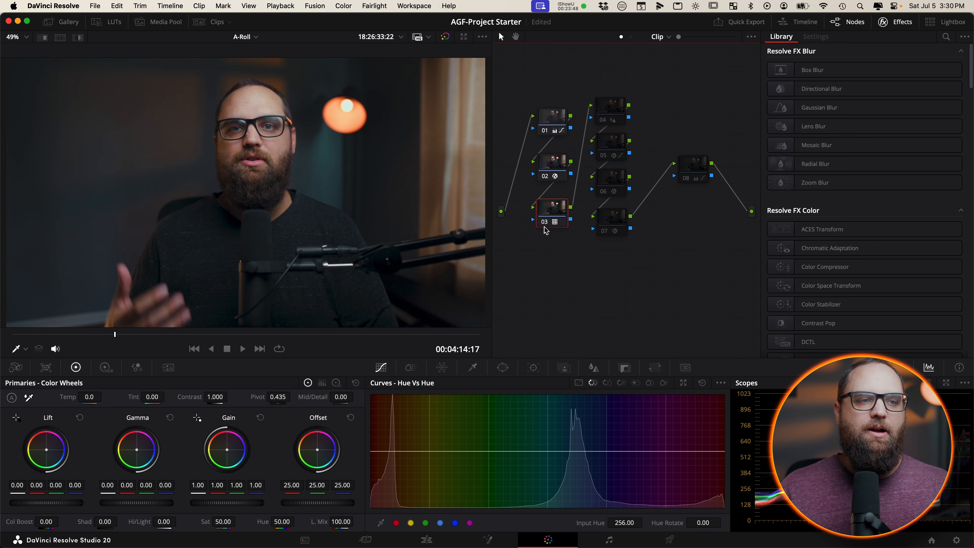
{"action": "left_click", "coordinate": [542, 223]}
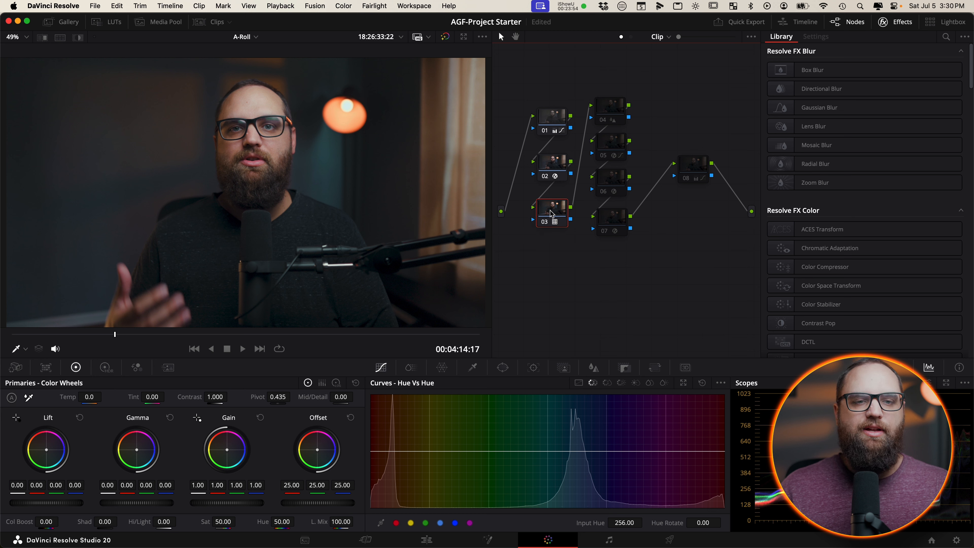
Step: Select node 01 and bypass and restore it to compare its balance correction under the LUT
{"action": "left_click", "coordinate": [552, 122]}
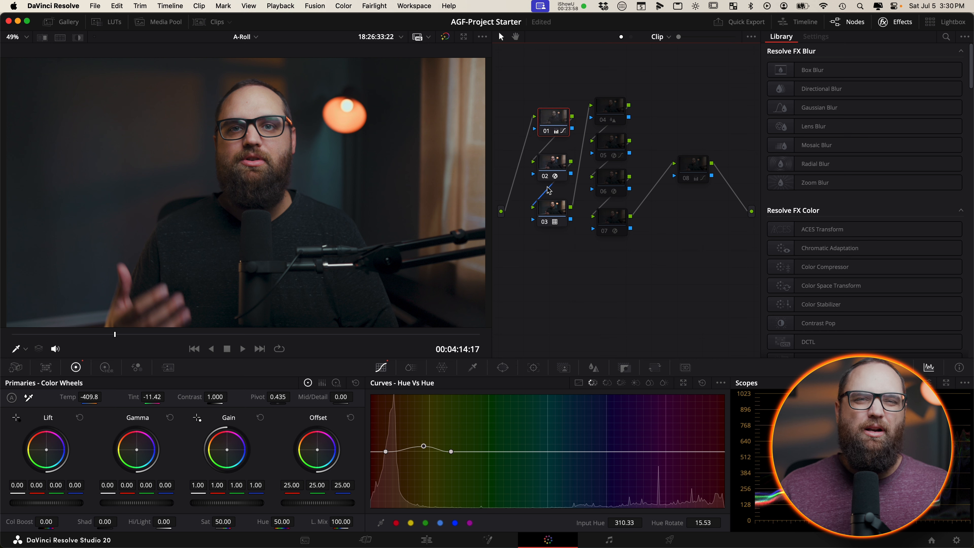
{"action": "left_click", "coordinate": [548, 132]}
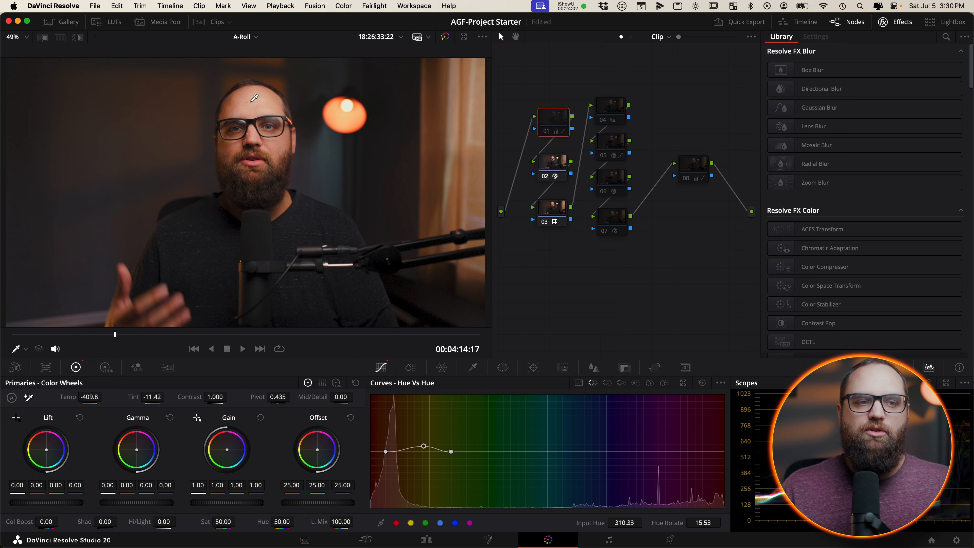
{"action": "left_click", "coordinate": [549, 132]}
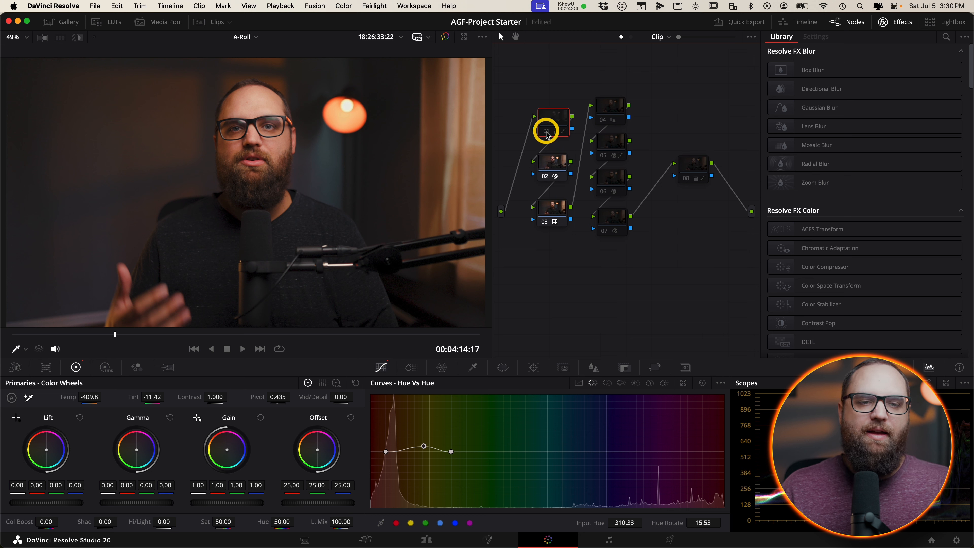
Step: Enable node 04, toggling its sharpening off and on to compare the effect
{"action": "left_click", "coordinate": [613, 109]}
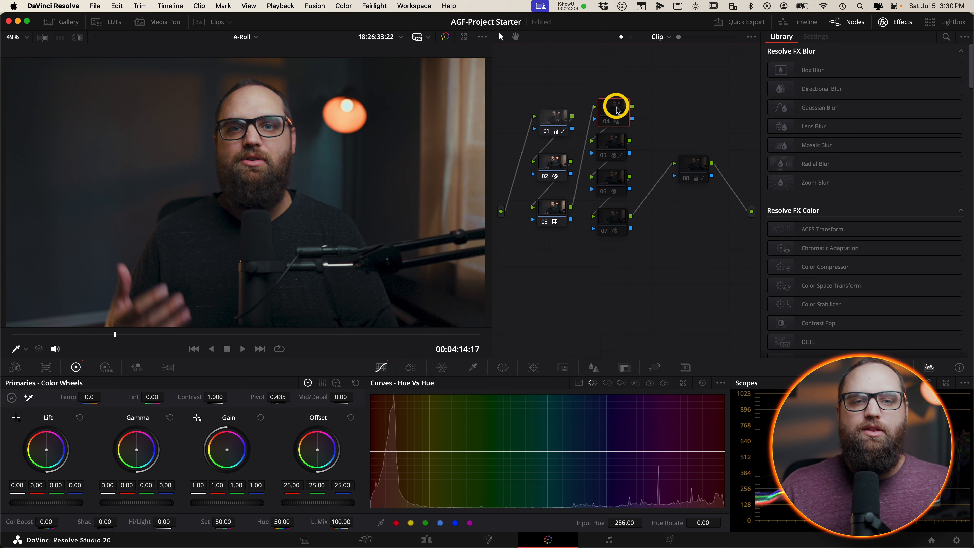
{"action": "left_click", "coordinate": [606, 116]}
{"action": "left_click", "coordinate": [604, 121]}
{"action": "left_click", "coordinate": [605, 120]}
{"action": "left_click", "coordinate": [605, 120]}
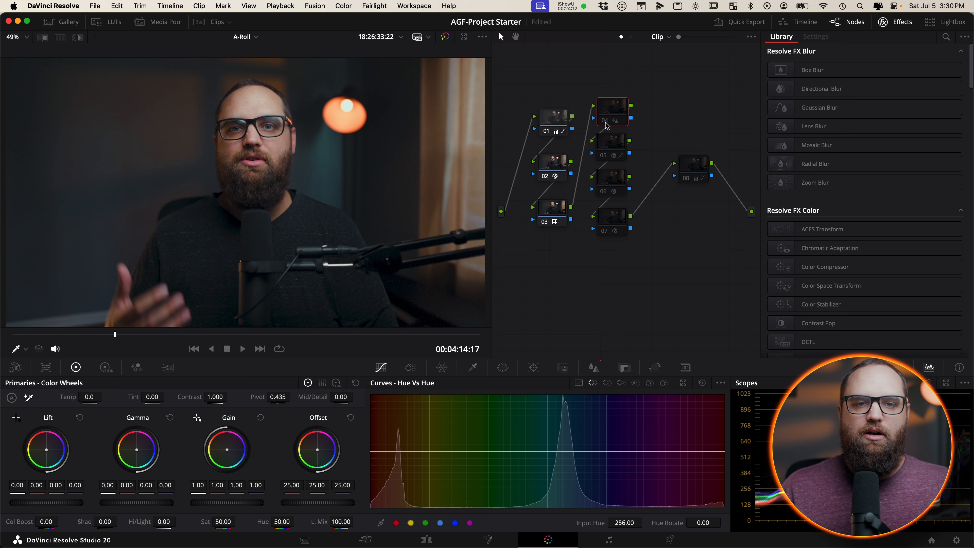
{"action": "left_click", "coordinate": [605, 120]}
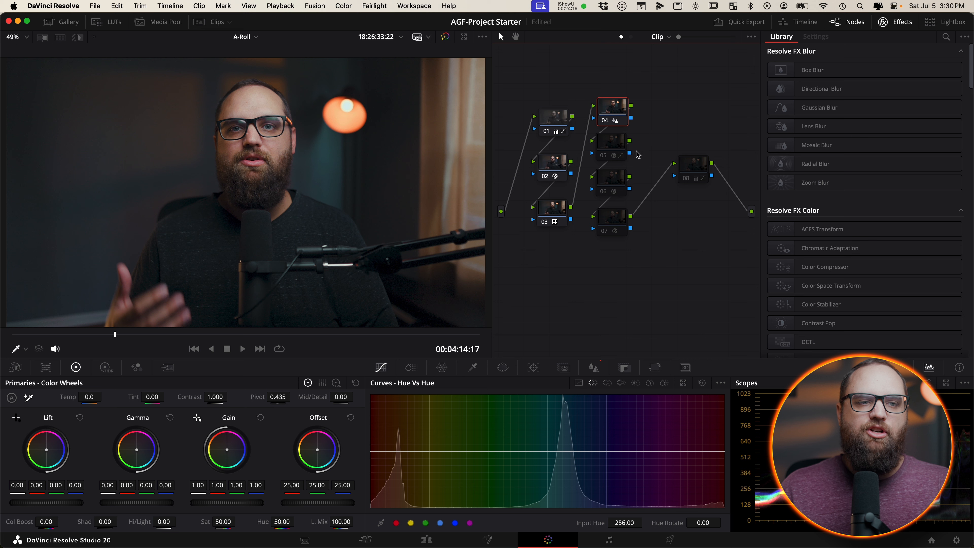
Step: Enable node 05, comparing the image with its Vignette off and on
{"action": "left_click", "coordinate": [615, 142]}
{"action": "left_click", "coordinate": [609, 157]}
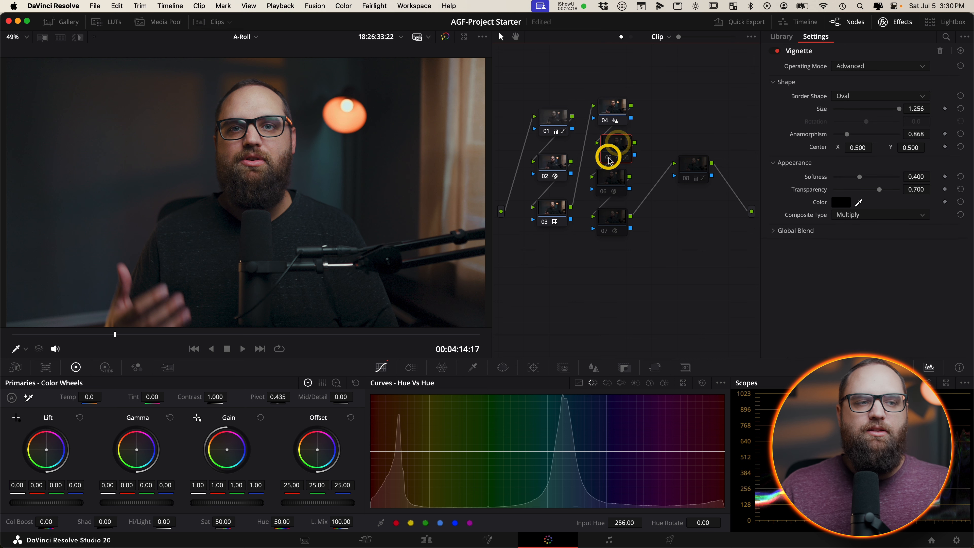
{"action": "left_click", "coordinate": [609, 158]}
{"action": "left_click", "coordinate": [609, 157]}
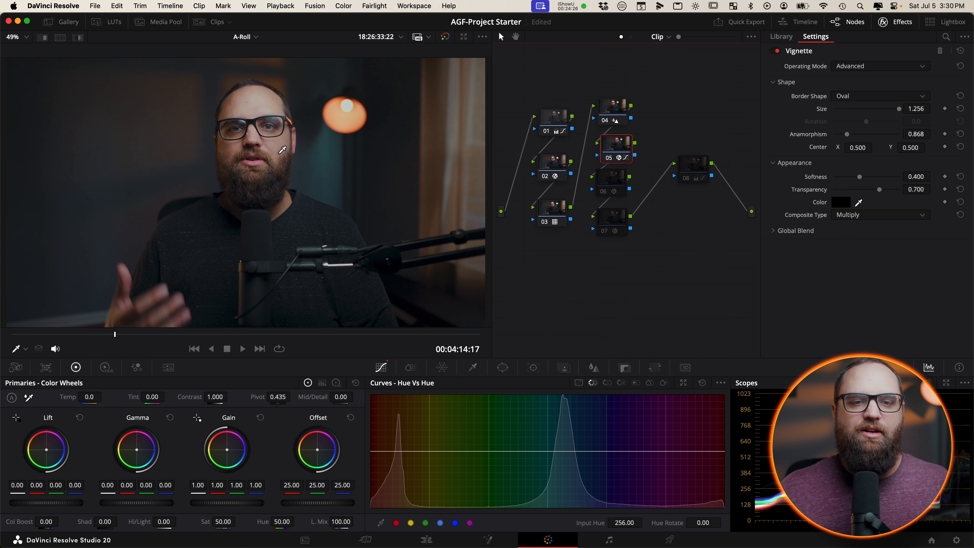
Step: Enable node 06, compare its Glow off and on, and expand the effect's Global Blend settings
{"action": "left_click_drag", "start_coordinate": [604, 188], "coordinate": [609, 220]}
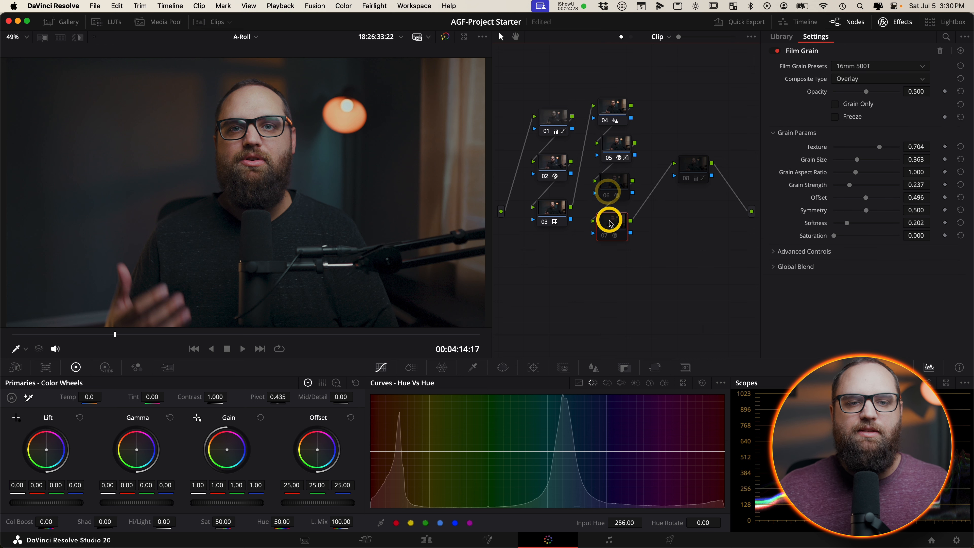
{"action": "left_click", "coordinate": [606, 199]}
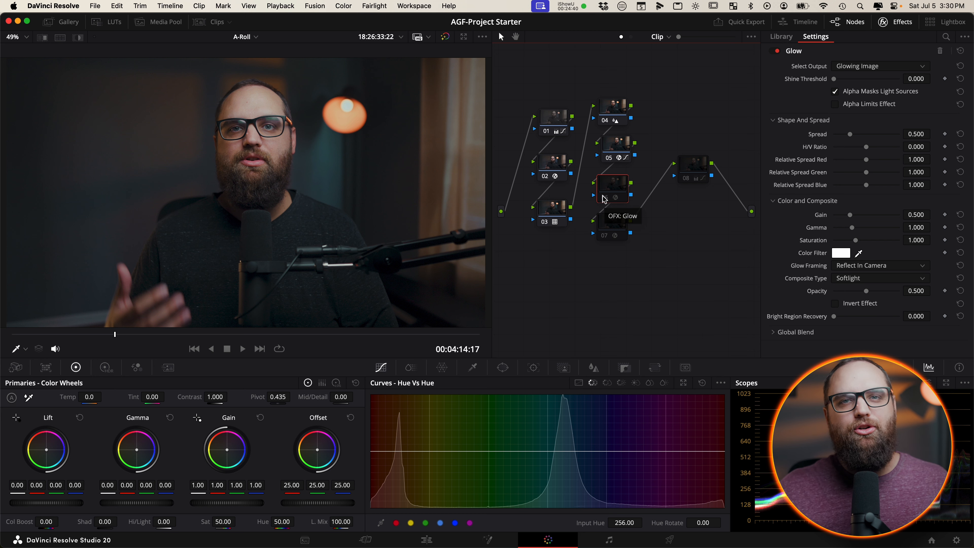
{"action": "left_click", "coordinate": [608, 189]}
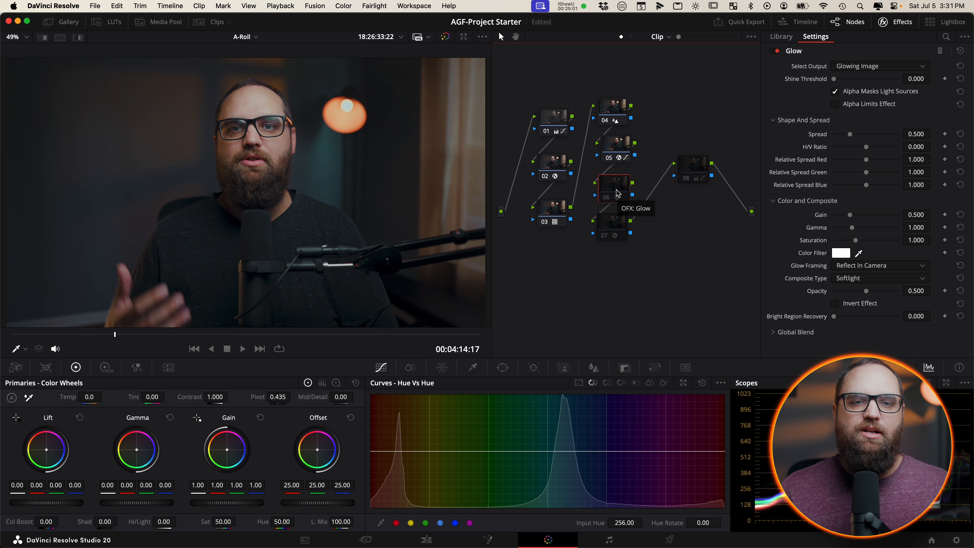
{"action": "left_click", "coordinate": [605, 198]}
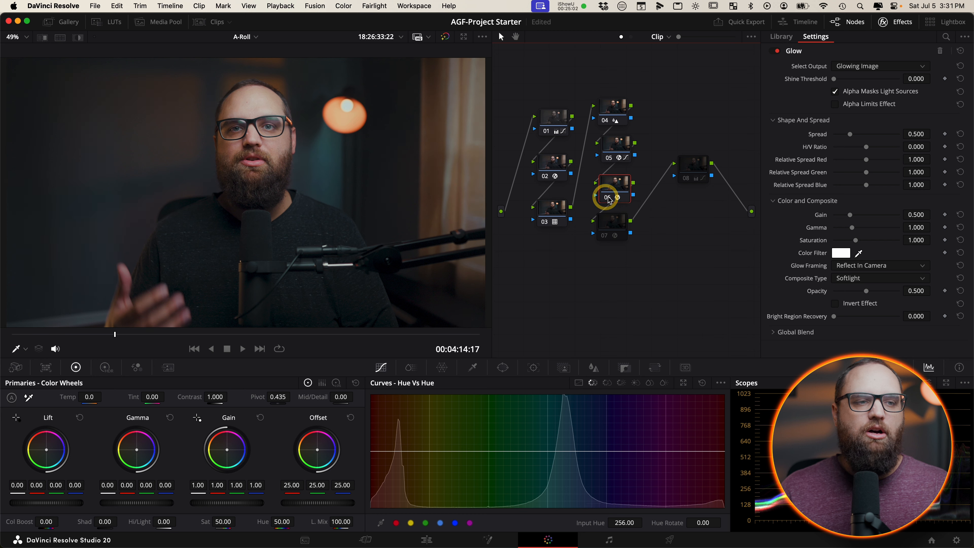
{"action": "left_click", "coordinate": [609, 201]}
{"action": "left_click", "coordinate": [609, 201]}
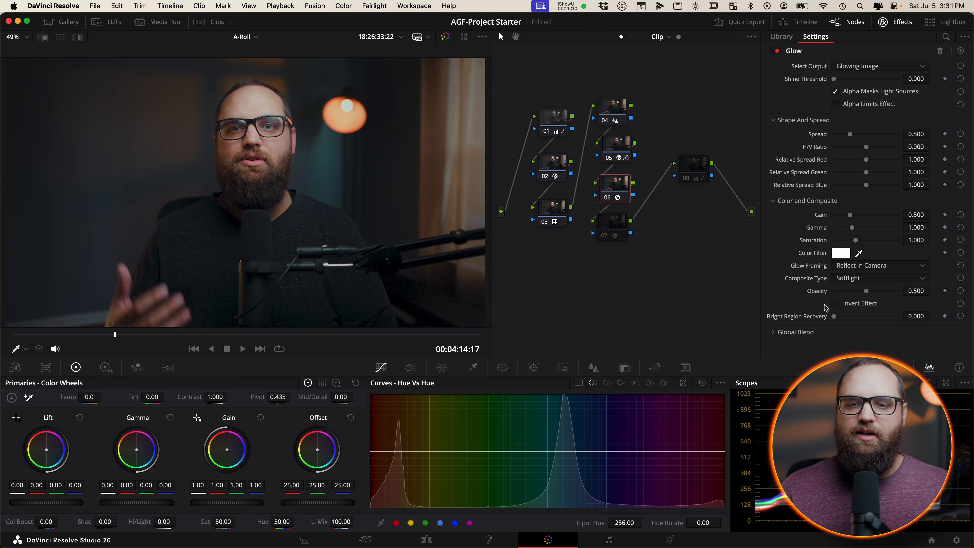
{"action": "left_click", "coordinate": [773, 333]}
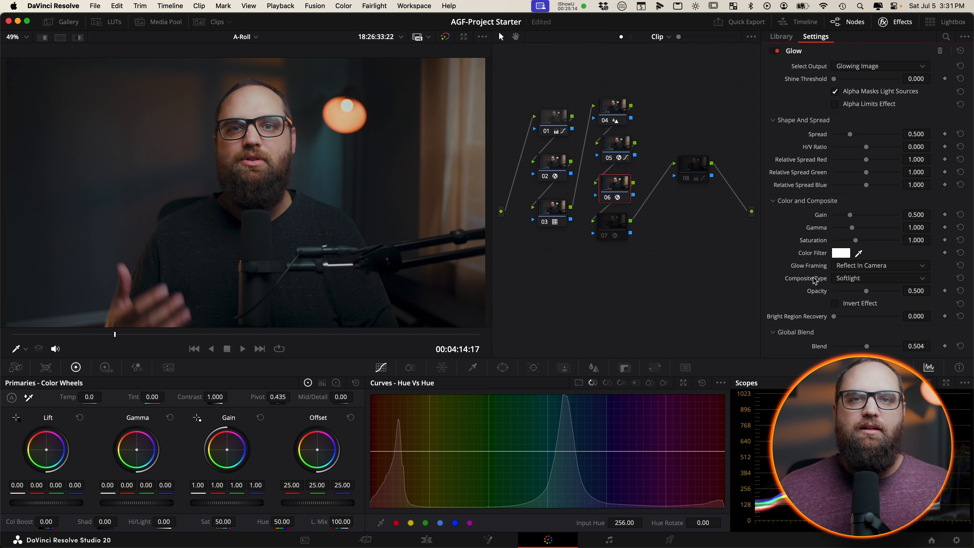
Step: Enable node 07 and examine its Film Grain settings and the grain on the face up close
{"action": "left_click", "coordinate": [605, 236]}
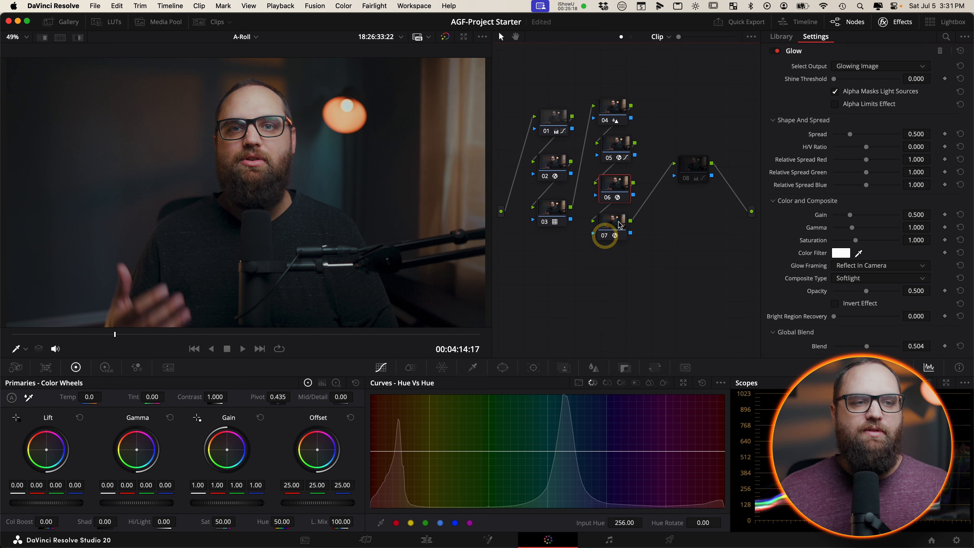
{"action": "left_click", "coordinate": [605, 235]}
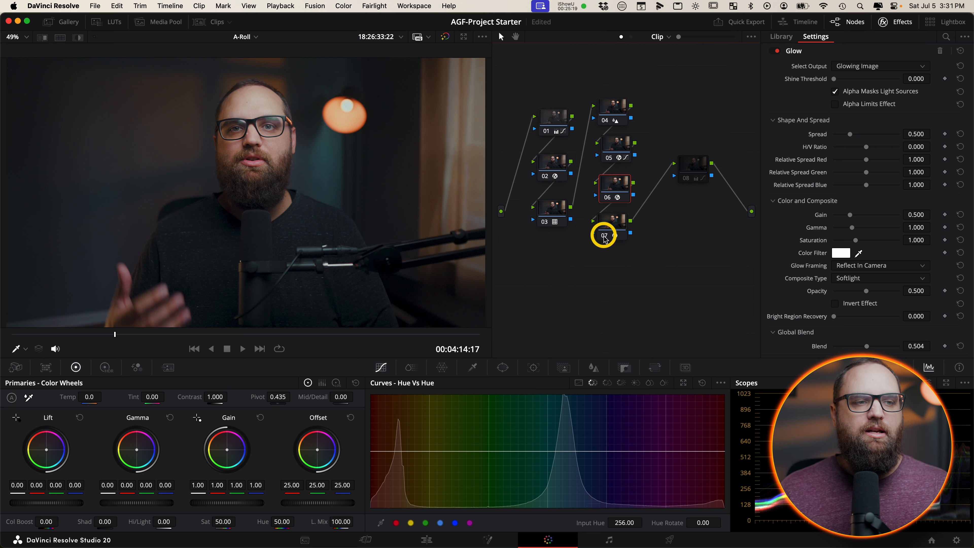
{"action": "left_click", "coordinate": [610, 218]}
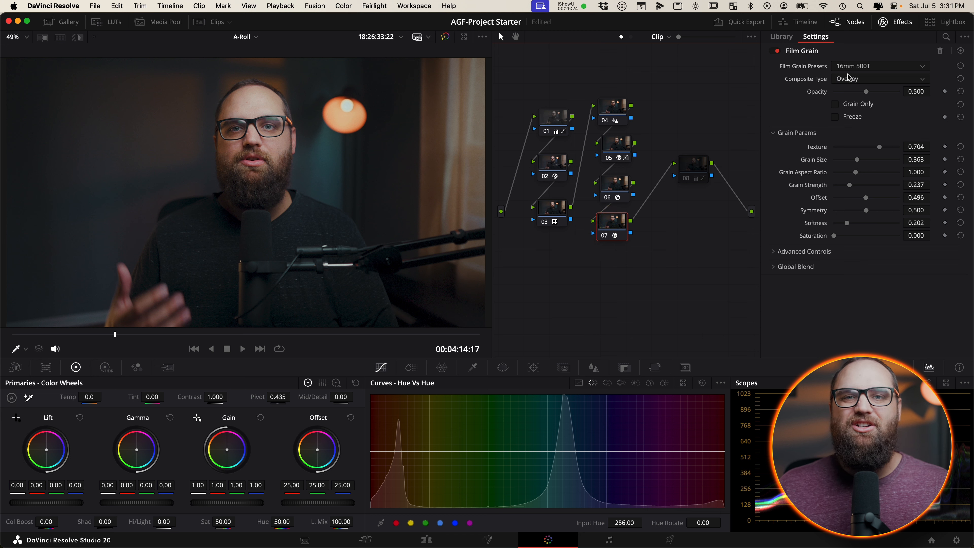
{"action": "left_click", "coordinate": [787, 266]}
{"action": "left_click", "coordinate": [786, 267]}
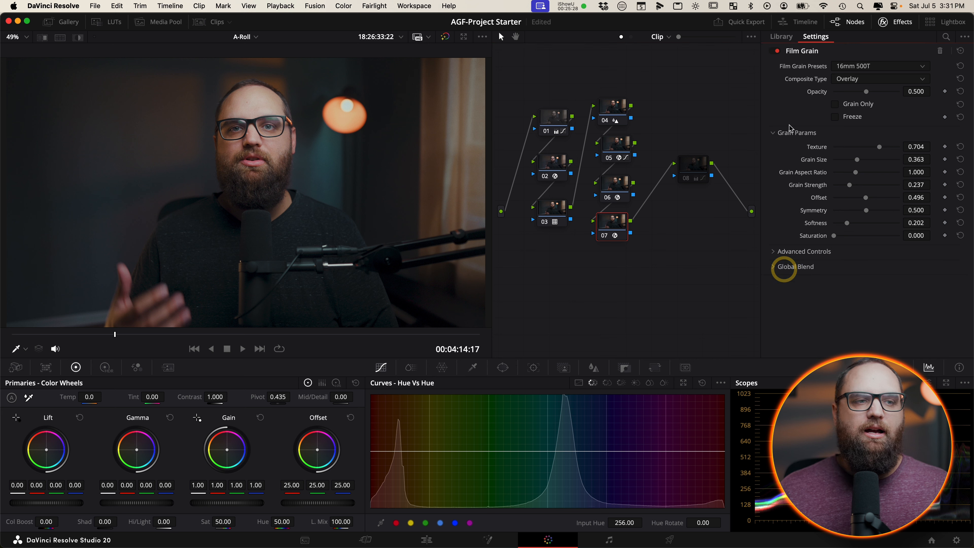
{"action": "scroll", "coordinate": [150, 134], "scroll_direction": "up", "scroll_amount": 10}
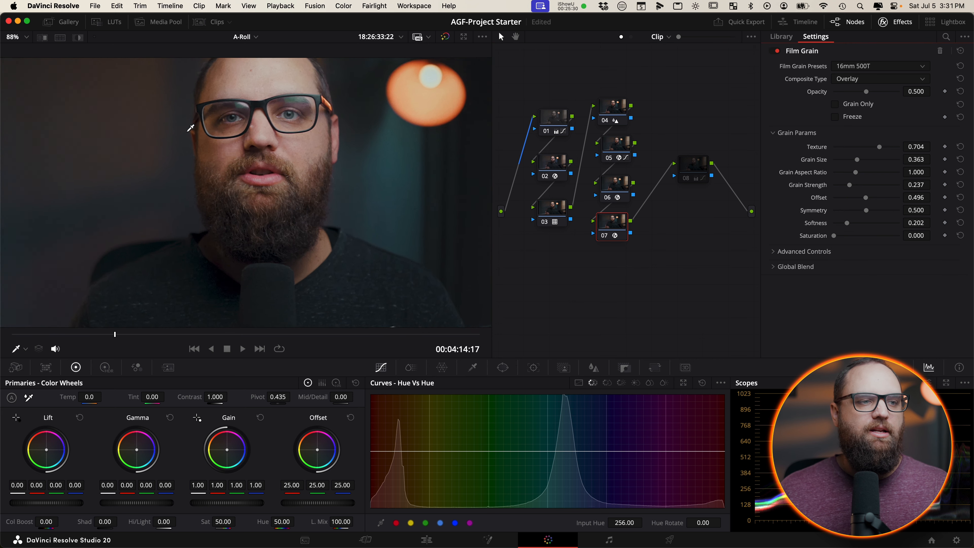
Step: Compare the face close-up with node 07's film grain off and on, finishing with the whole frame fitted in the viewer
{"action": "left_click", "coordinate": [604, 237]}
{"action": "left_click", "coordinate": [604, 240]}
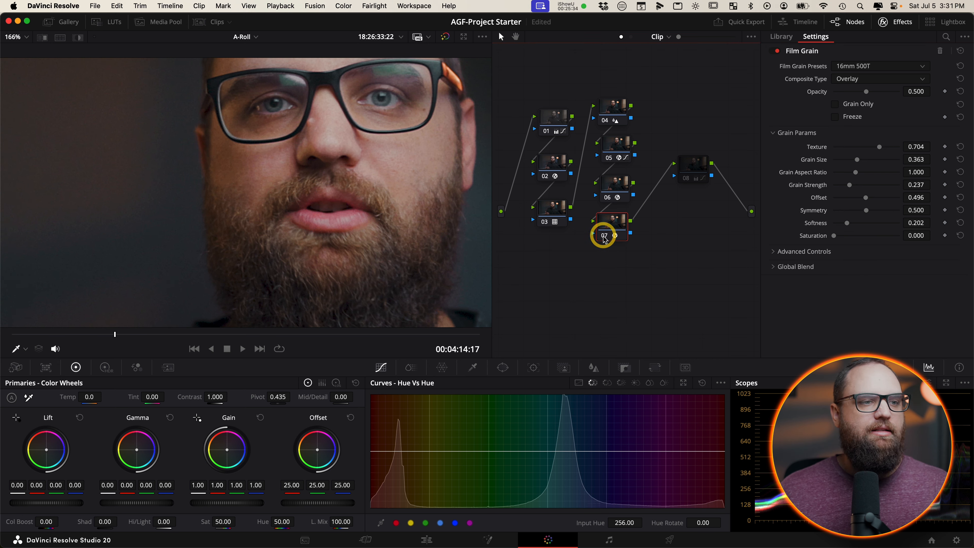
{"action": "scroll", "coordinate": [434, 174], "scroll_direction": "down", "scroll_amount": 3}
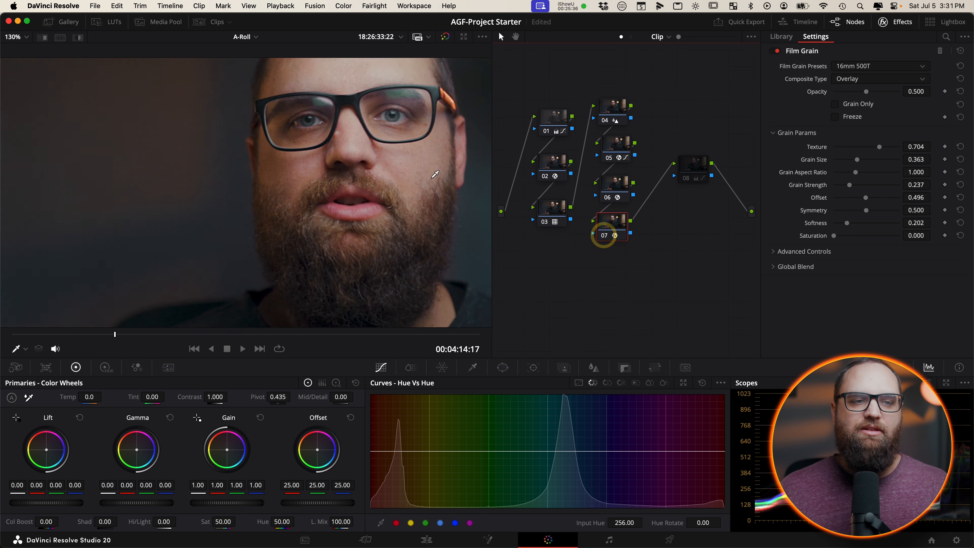
{"action": "key", "text": "z"}
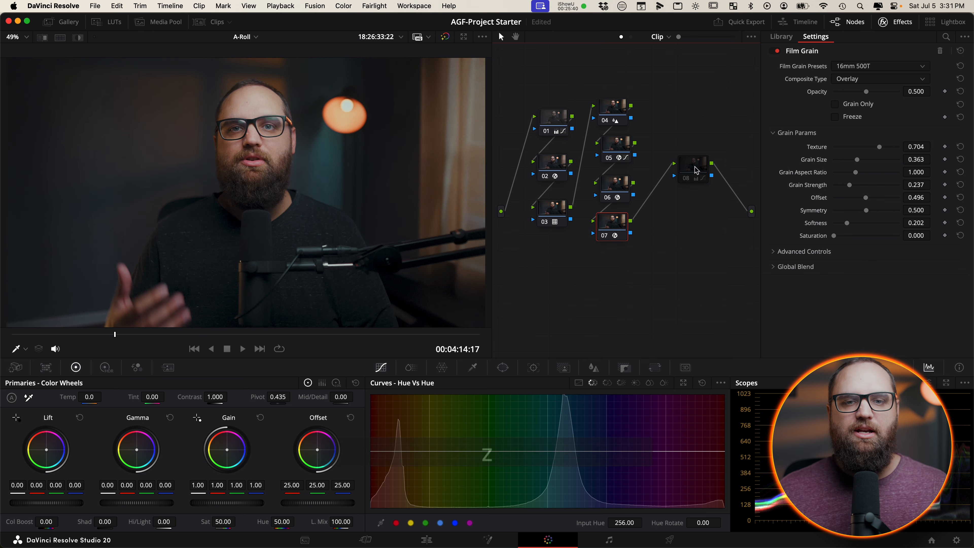
Step: Move node 08 slightly closer to the node 07 column and enable it
{"action": "left_click_drag", "start_coordinate": [693, 165], "coordinate": [682, 165]}
{"action": "left_click", "coordinate": [675, 183]}
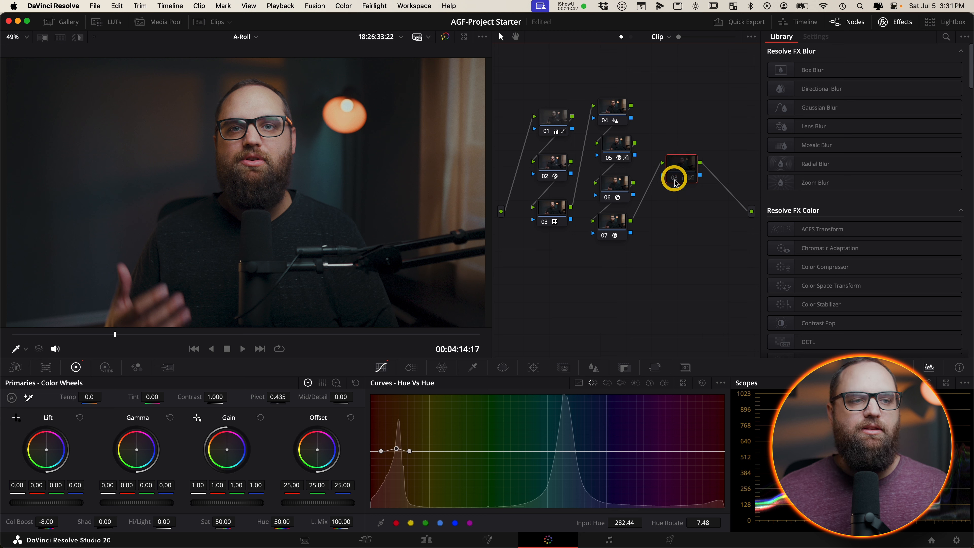
{"action": "left_click", "coordinate": [675, 182]}
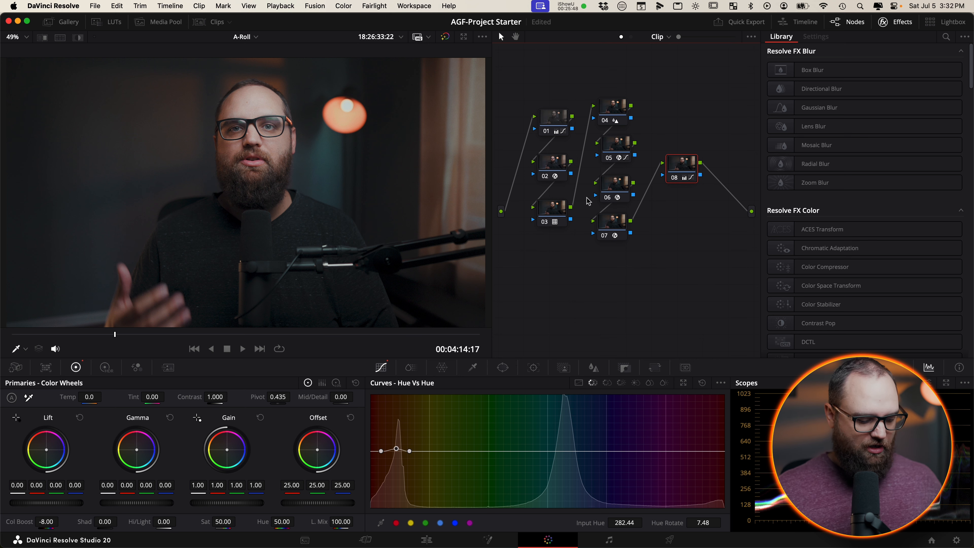
Step: Compare the ungraded footage with the finished grade by bypassing and restoring all color grades several times
{"action": "key", "text": "shift+d"}
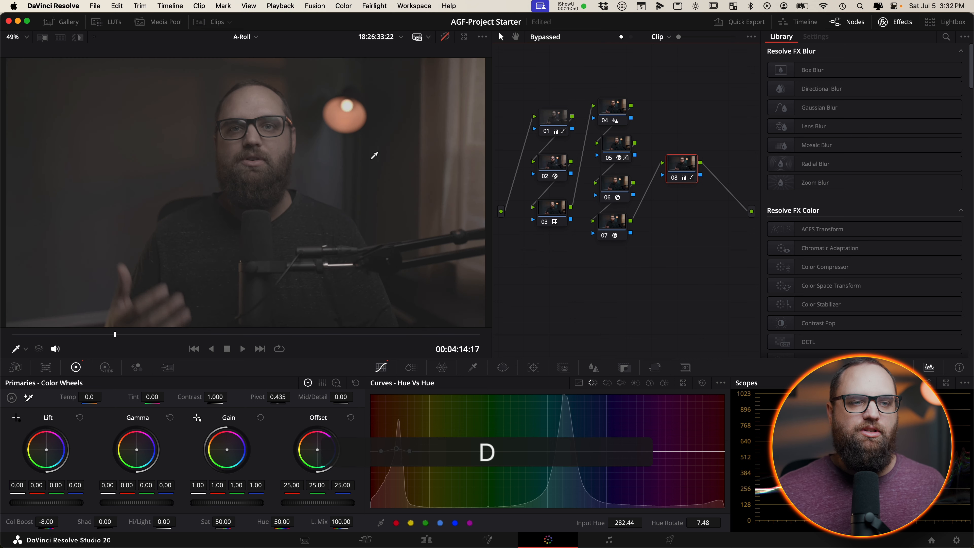
{"action": "key", "text": "shift+d"}
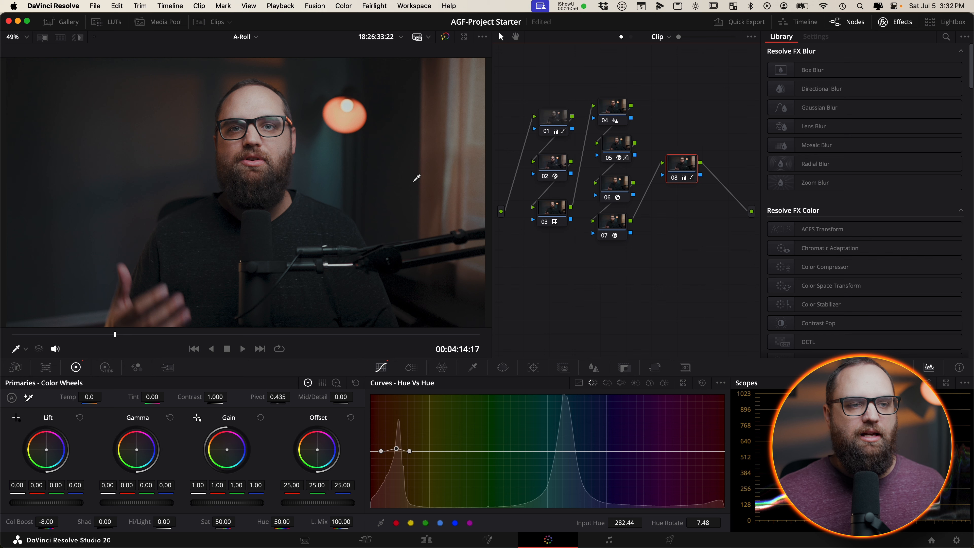
{"action": "key", "text": "shift+d"}
{"action": "key", "text": "shift+d"}
{"action": "key", "text": "shift+d"}
{"action": "key", "text": "shift+d"}
{"action": "key", "text": "shift+d"}
{"action": "key", "text": "shift+d"}
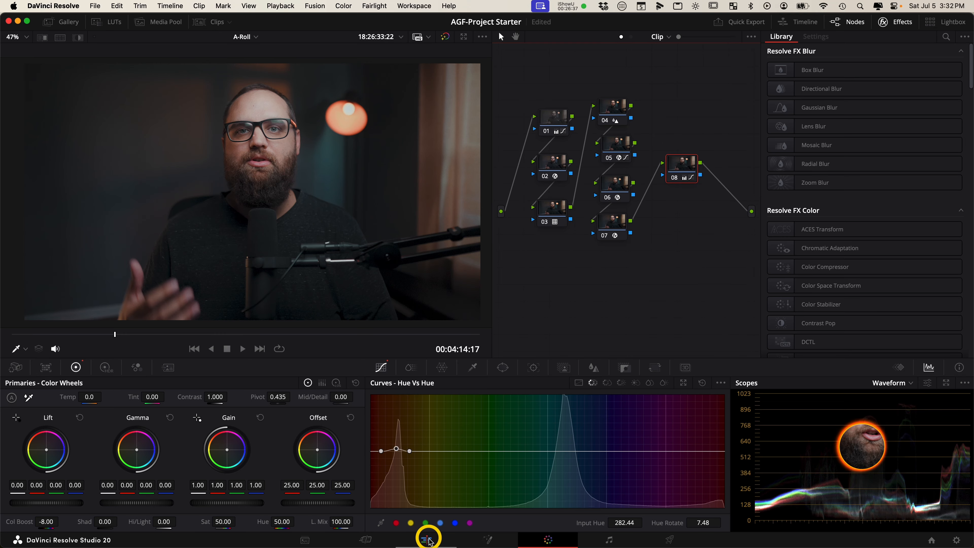
Step: On the Edit page, place the A-Roll timeline from the Primary bin at the start of Video 1 in the Final Cut timeline
{"action": "left_click", "coordinate": [427, 540]}
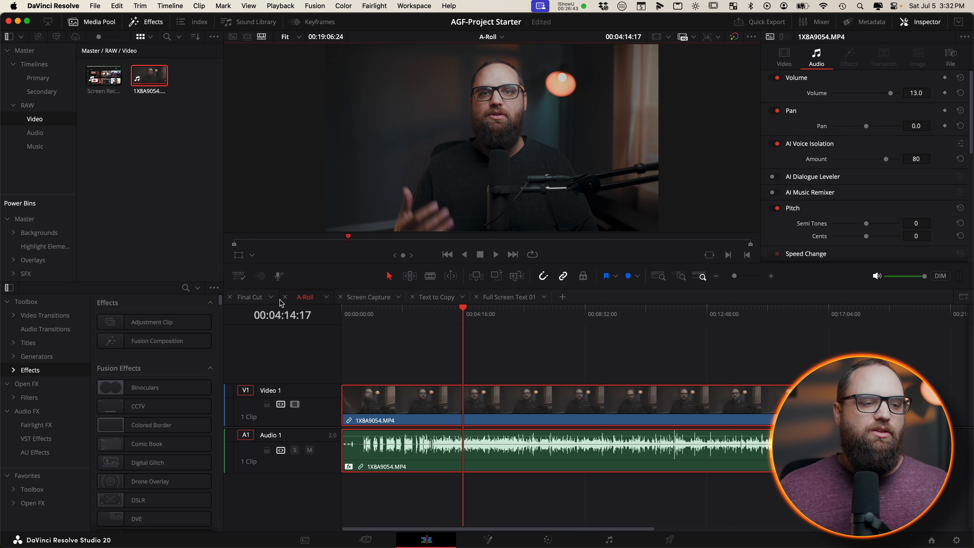
{"action": "left_click", "coordinate": [262, 300]}
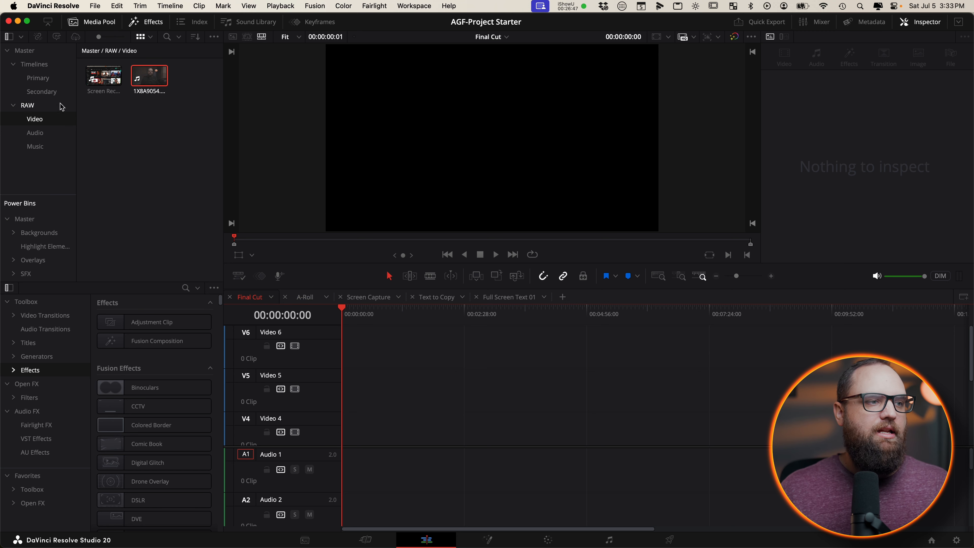
{"action": "left_click", "coordinate": [38, 79]}
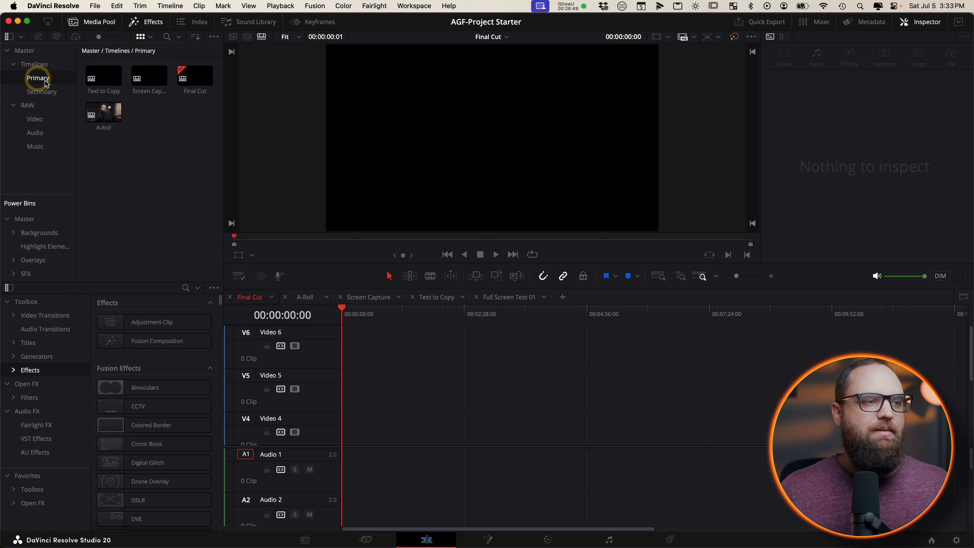
{"action": "left_click_drag", "start_coordinate": [107, 114], "coordinate": [347, 415]}
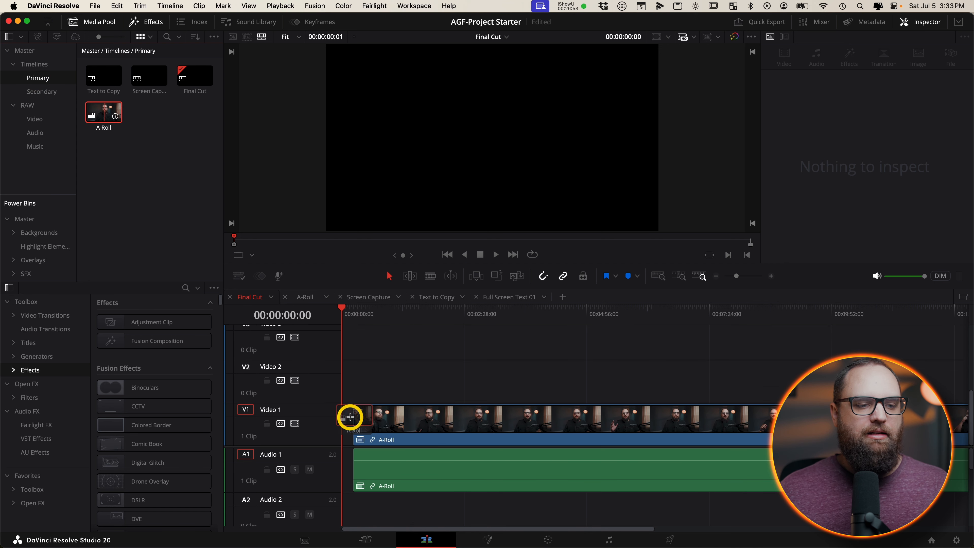
{"action": "left_click_drag", "start_coordinate": [736, 277], "coordinate": [733, 276]}
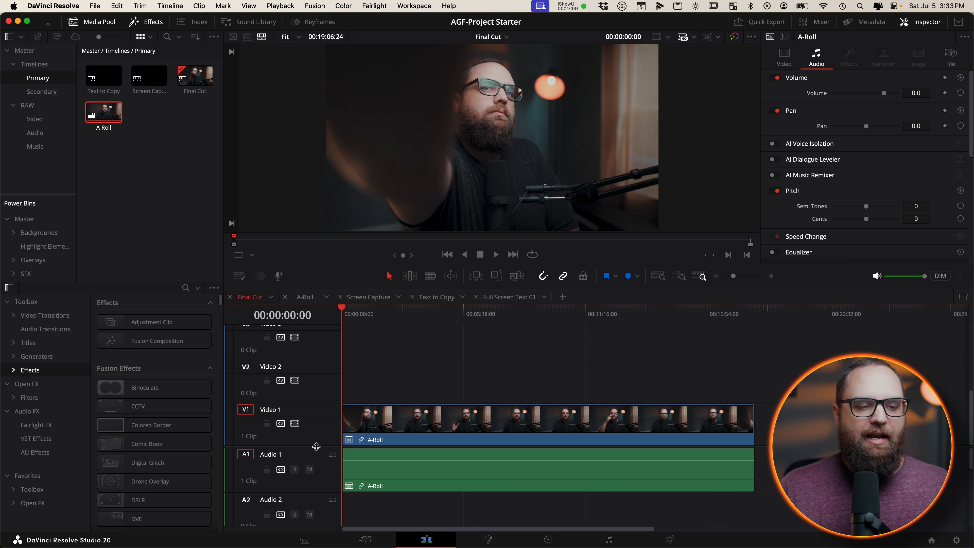
{"action": "left_click_drag", "start_coordinate": [316, 446], "coordinate": [316, 442]}
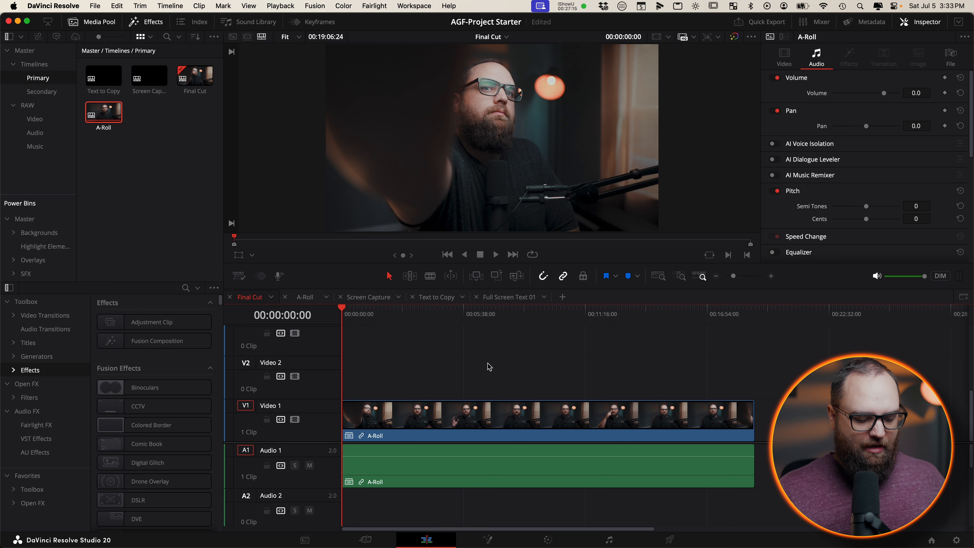
Step: Try splitting the A-Roll clip at 00:00:18:08 and undo the cut
{"action": "key", "text": "c"}
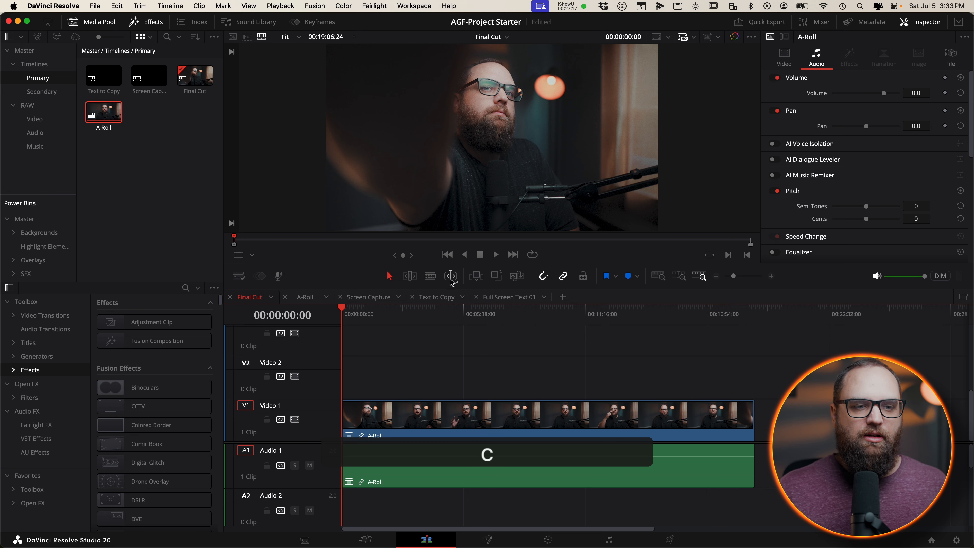
{"action": "left_click", "coordinate": [346, 315]}
{"action": "left_click_drag", "start_coordinate": [733, 276], "coordinate": [741, 277]}
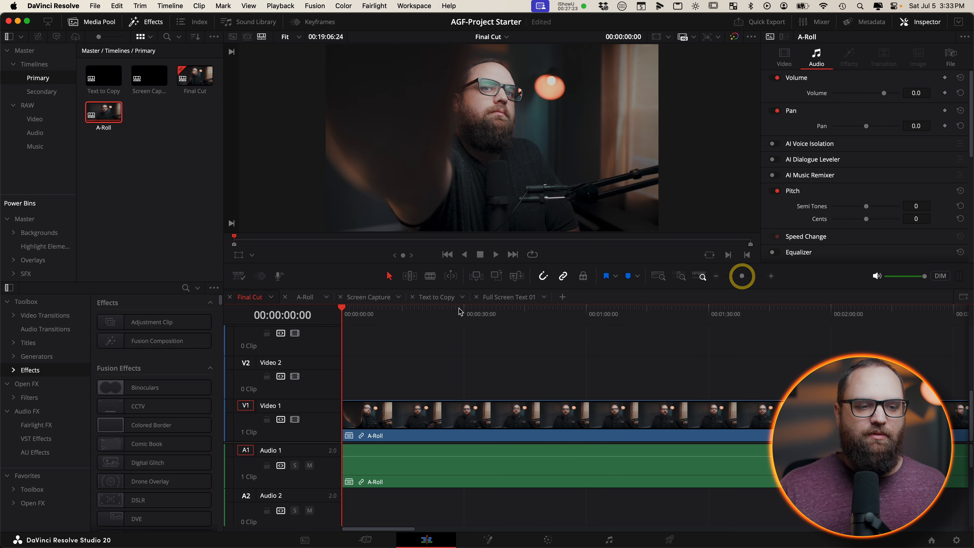
{"action": "left_click_drag", "start_coordinate": [361, 322], "coordinate": [415, 316]}
{"action": "key", "text": "c"}
{"action": "key", "text": "super+z"}
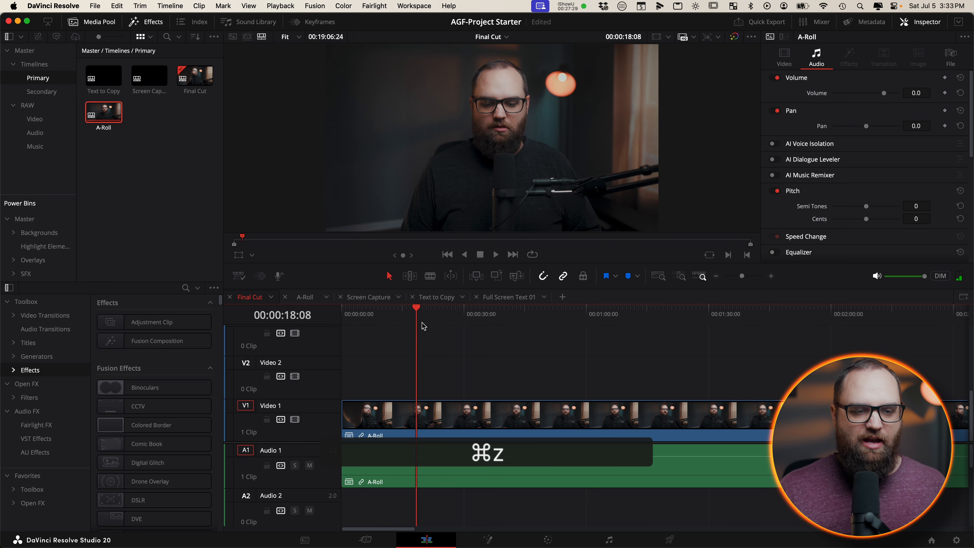
{"action": "left_click", "coordinate": [449, 415]}
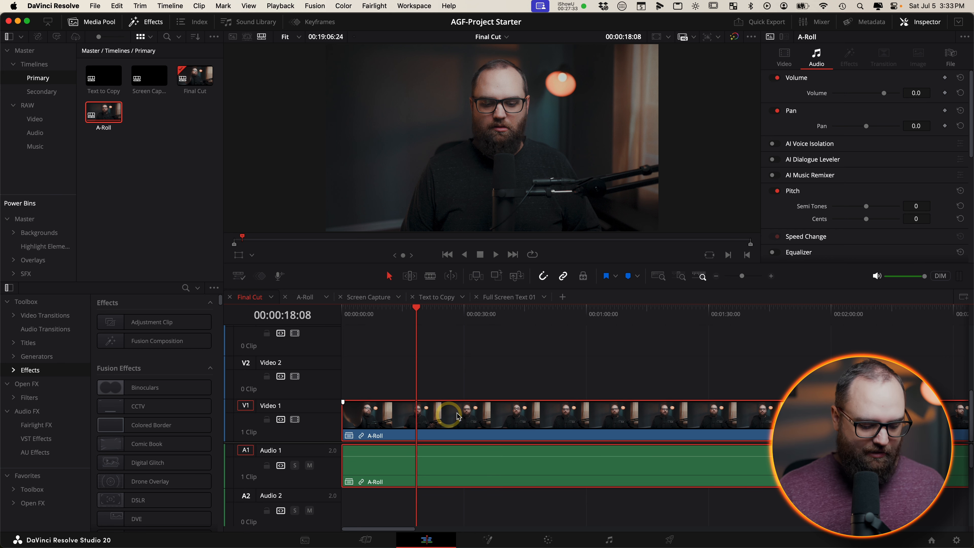
{"action": "key", "text": "super+b"}
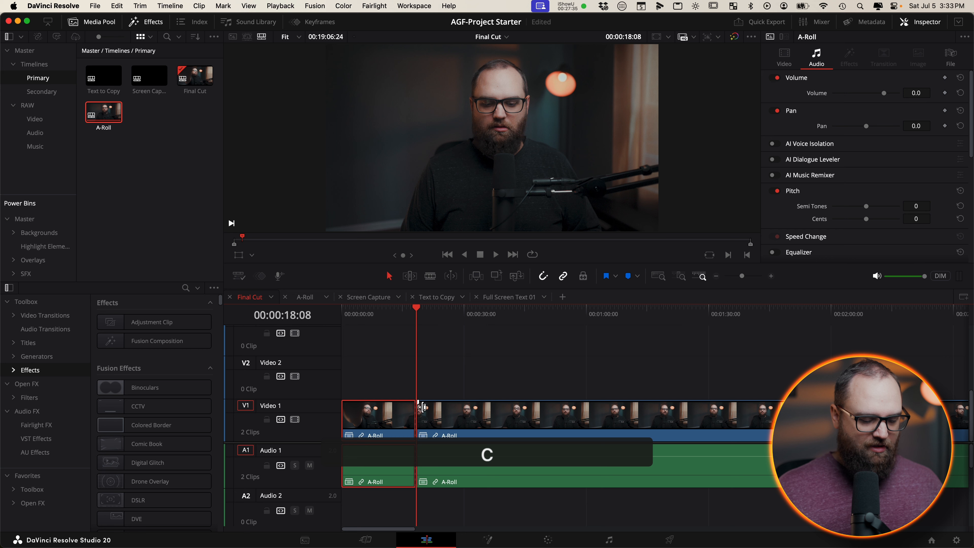
{"action": "key", "text": "super+z"}
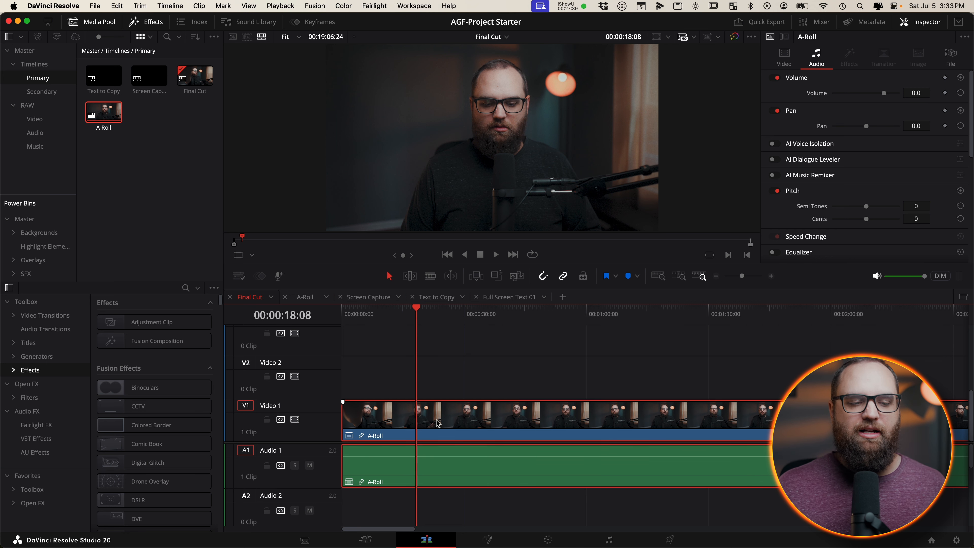
Step: Try splitting the A-Roll clip at 00:00:35:06 and ripple-deleting the opening part, undoing the deletion
{"action": "left_click_drag", "start_coordinate": [416, 313], "coordinate": [485, 314]}
{"action": "key", "text": "super+b"}
{"action": "key", "text": "super+z"}
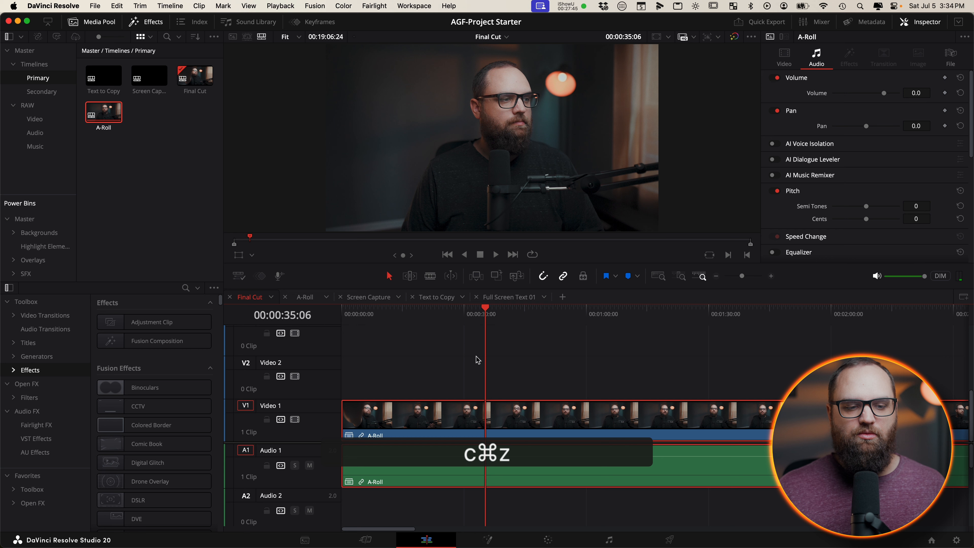
{"action": "key", "text": "super+b"}
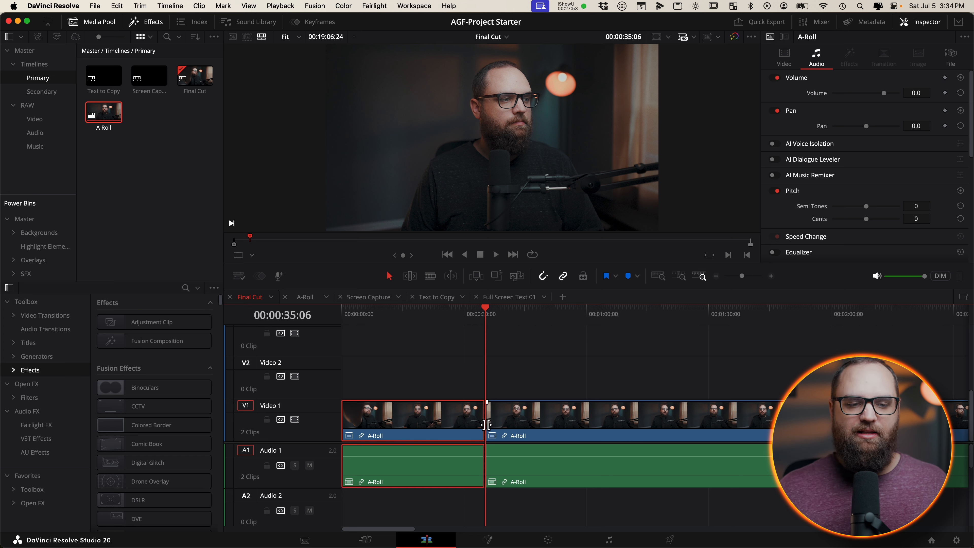
{"action": "key", "text": "BackSpace"}
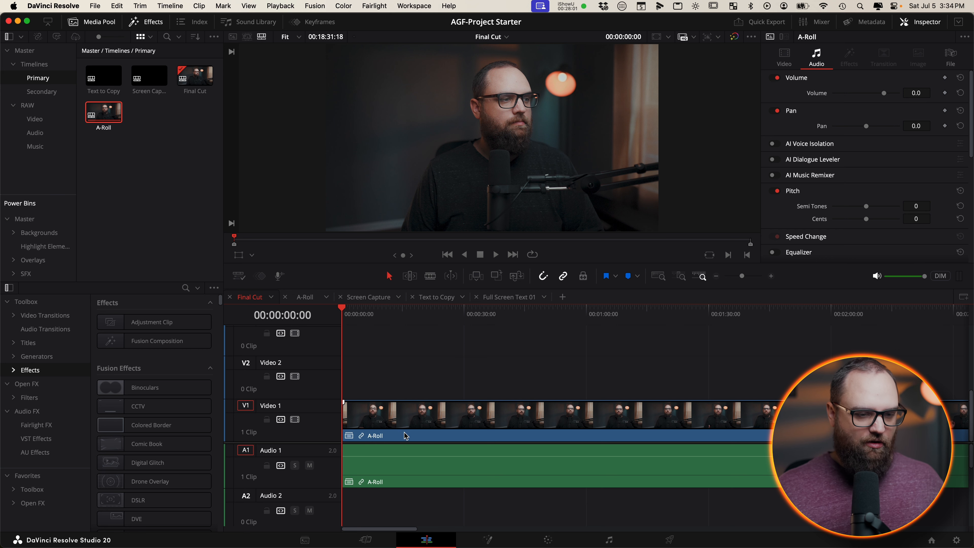
{"action": "key", "text": "super+z"}
Step: Try removing the part before 00:00:35:06 with a gap left and then with a ripple delete, undoing both deletions and the split
{"action": "left_click", "coordinate": [428, 422]}
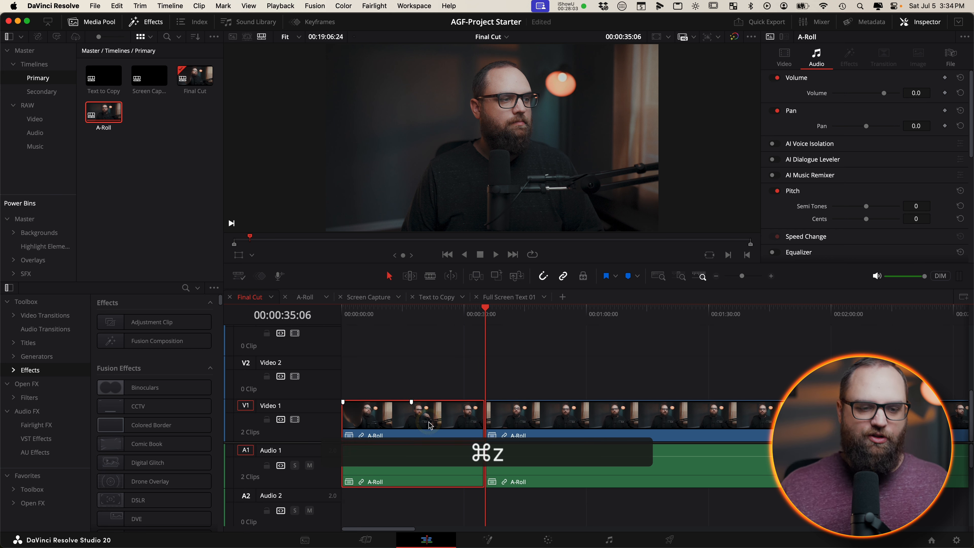
{"action": "key", "text": "BackSpace"}
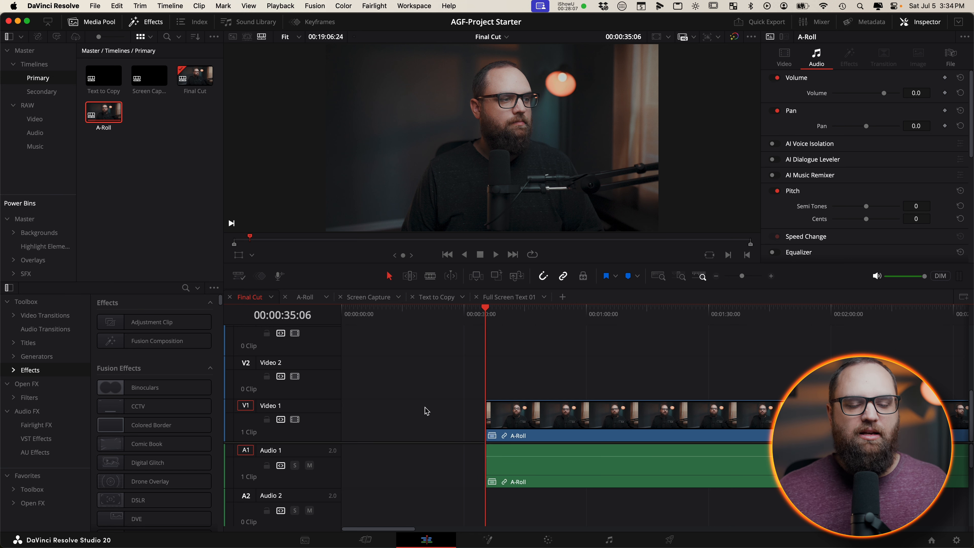
{"action": "key", "text": "super+z"}
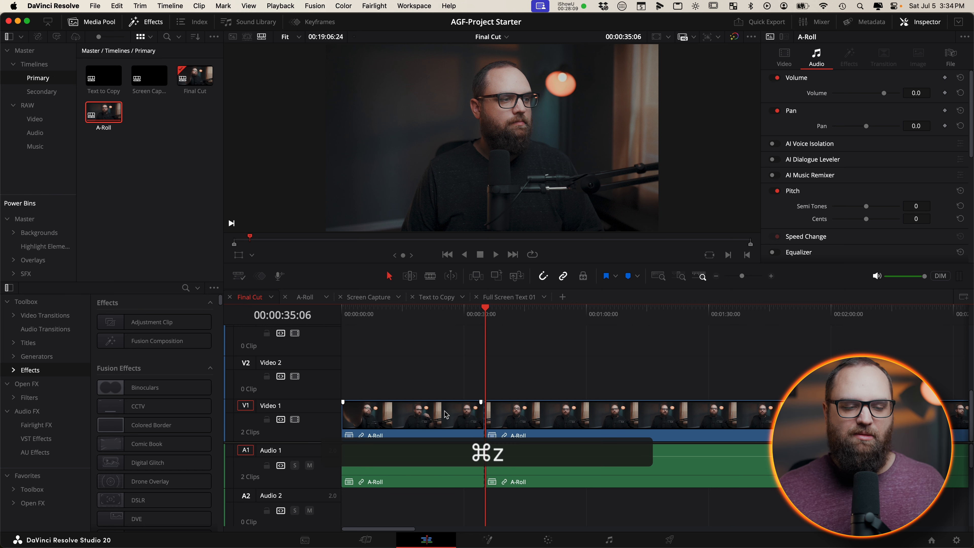
{"action": "left_click", "coordinate": [461, 416]}
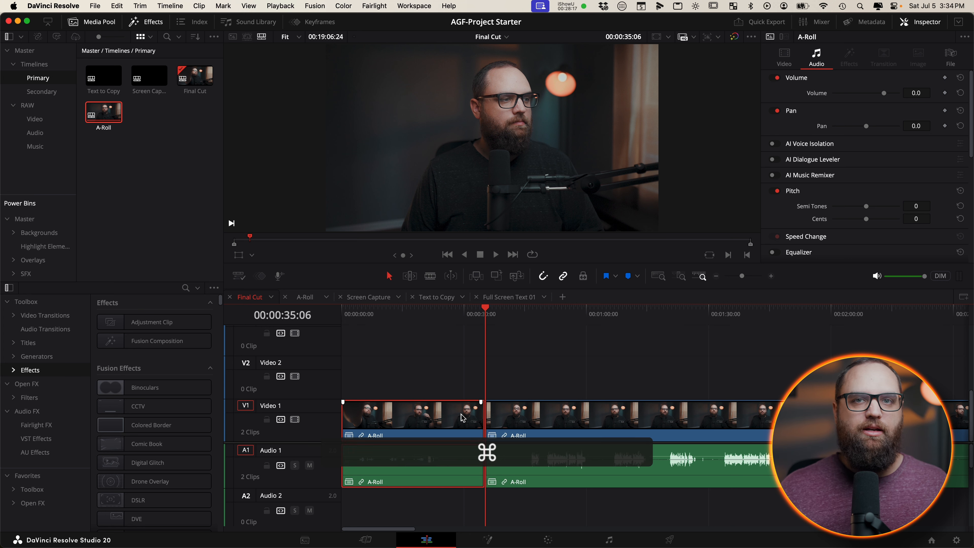
{"action": "key", "text": "super+shift+x"}
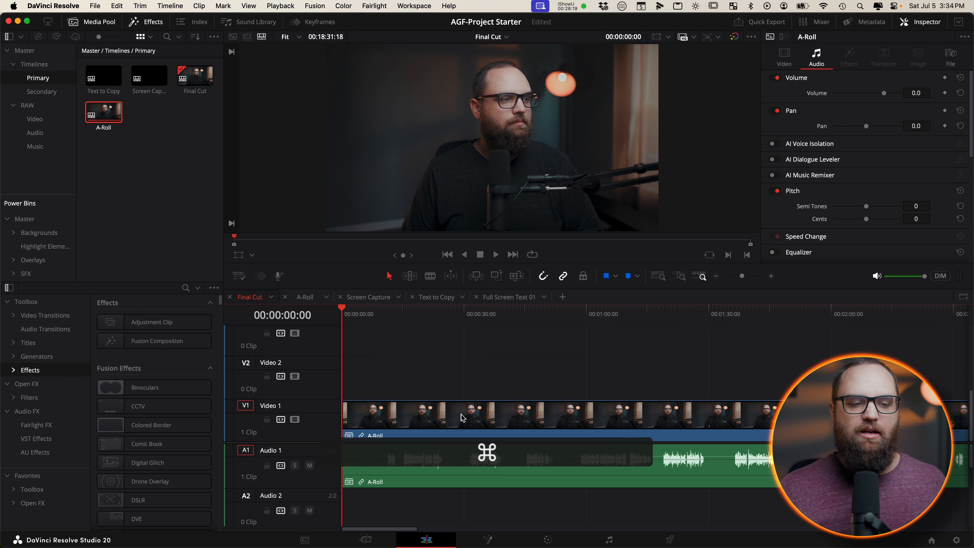
{"action": "key", "text": "super+z"}
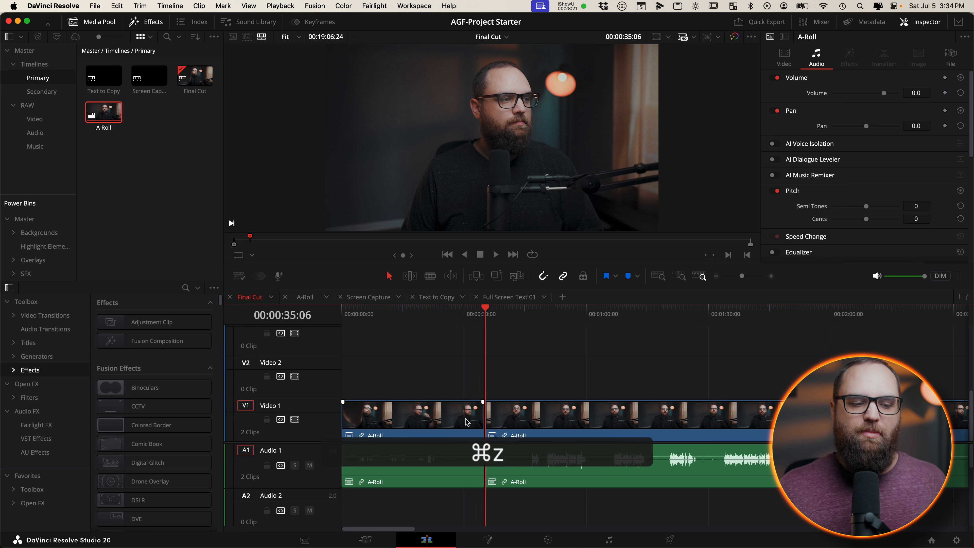
{"action": "key", "text": "super+z"}
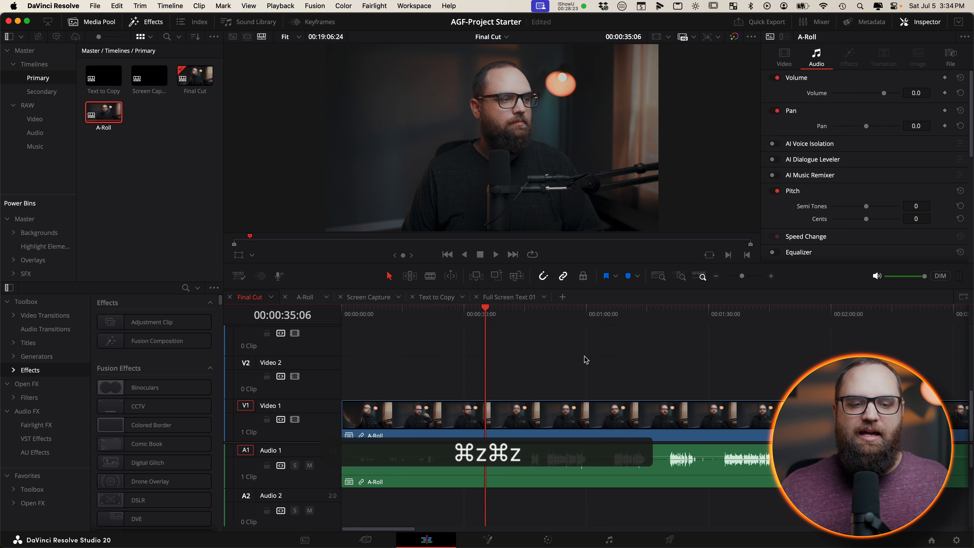
Step: Find the point where the speech starts and split the A-Roll clip at 00:01:33:20
{"action": "left_click_drag", "start_coordinate": [487, 324], "coordinate": [645, 349]}
{"action": "scroll", "coordinate": [603, 360], "scroll_direction": "right", "scroll_amount": 3}
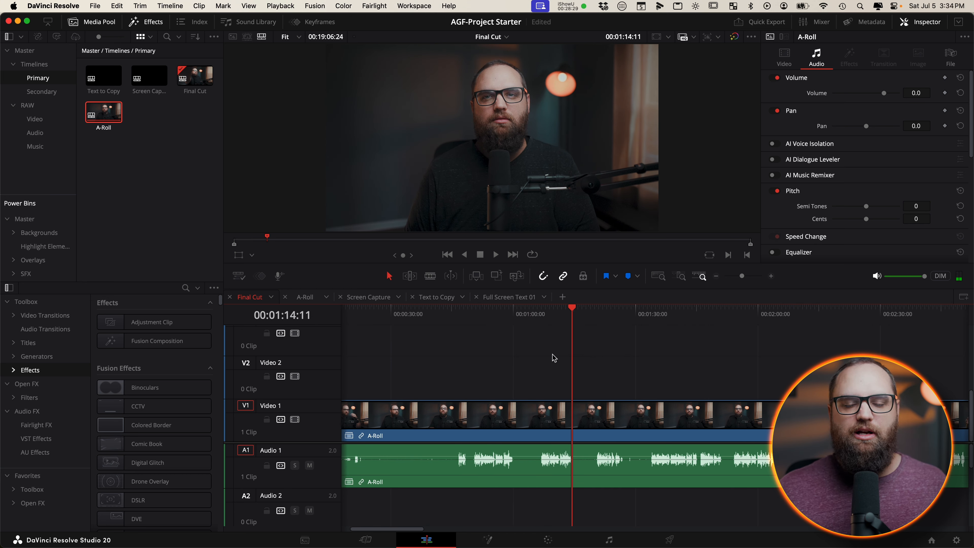
{"action": "scroll", "coordinate": [552, 345], "scroll_direction": "right", "scroll_amount": 4}
{"action": "left_click_drag", "start_coordinate": [546, 322], "coordinate": [550, 321]}
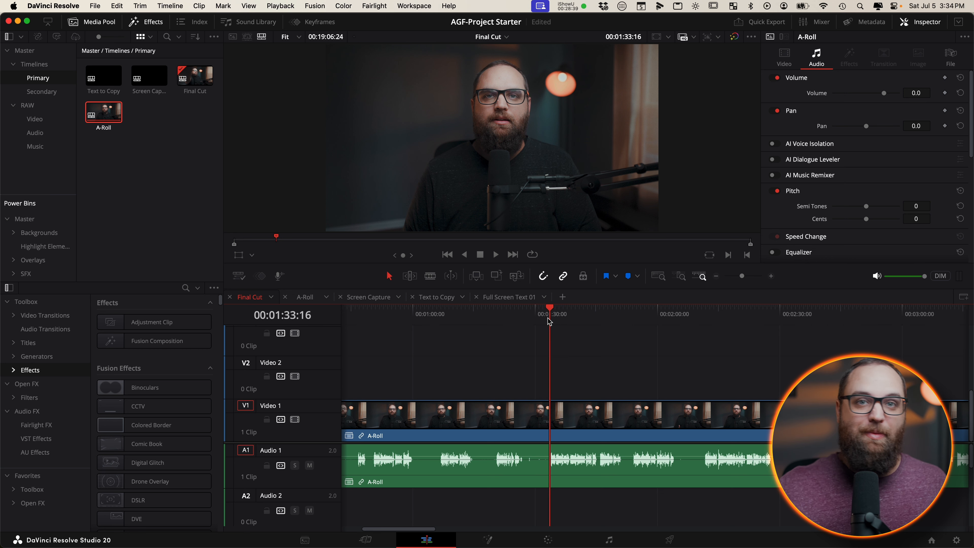
{"action": "left_click", "coordinate": [555, 313]}
{"action": "left_click_drag", "start_coordinate": [555, 317], "coordinate": [548, 315]}
{"action": "key", "text": "space"}
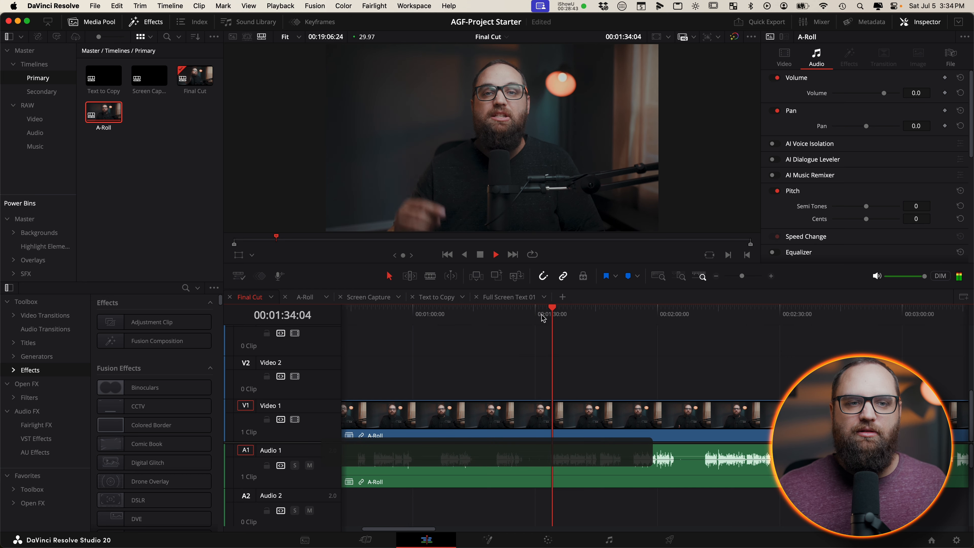
{"action": "key", "text": "space"}
{"action": "left_click", "coordinate": [550, 315]}
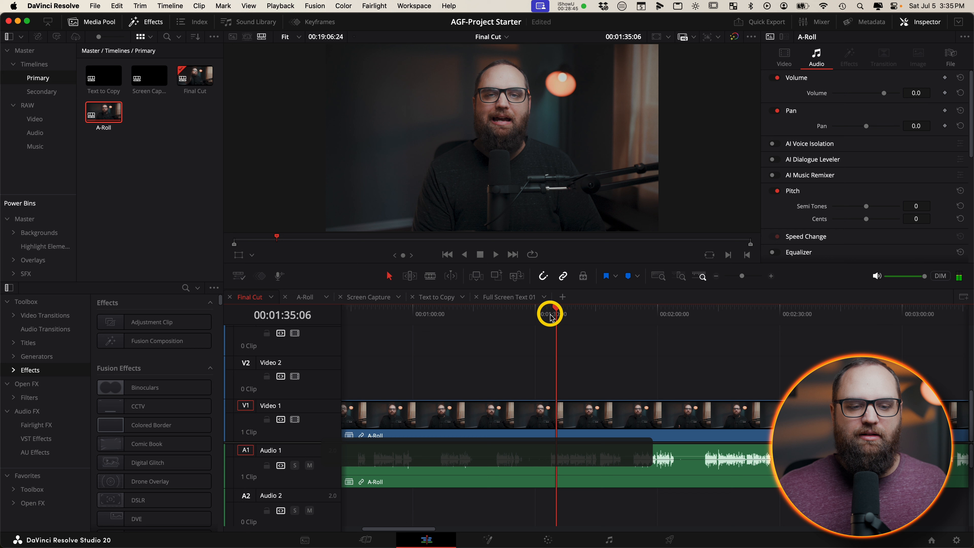
{"action": "key", "text": "super+b"}
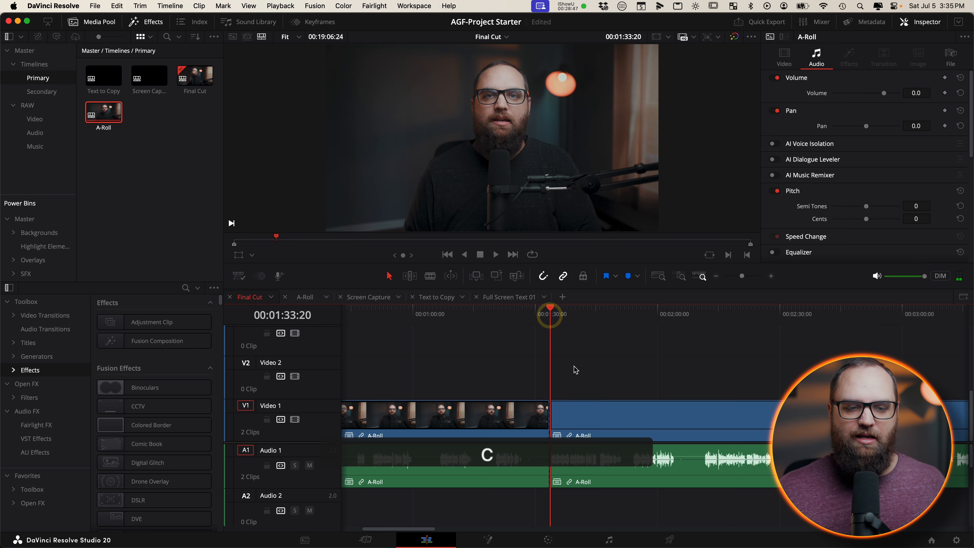
Step: Ripple-delete the part of the A-Roll clip before the split at 00:01:33:20
{"action": "left_click", "coordinate": [538, 416]}
{"action": "key", "text": "shift+BackSpace"}
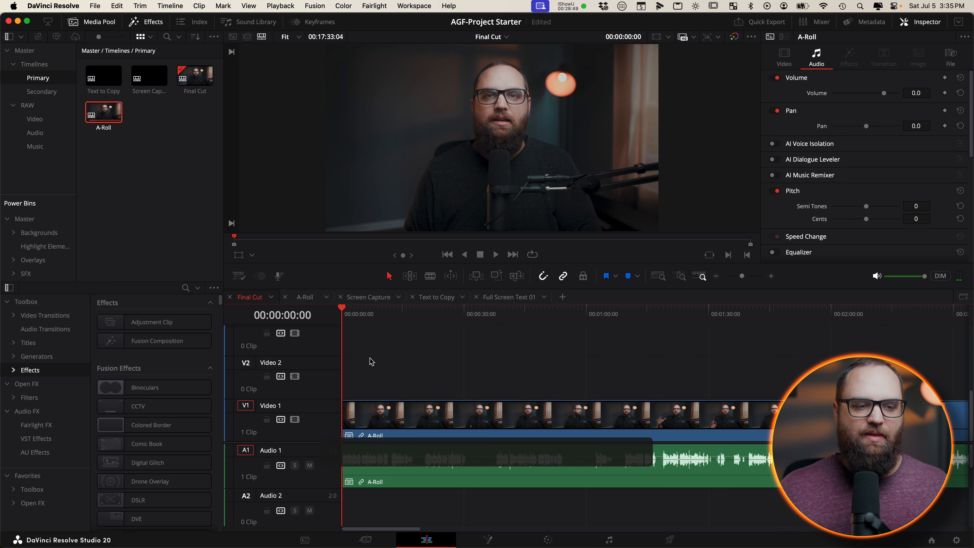
Step: Split the A-Roll clip around the first speech pause, at 00:00:17:19 and about 00:00:20, and select the silent piece between
{"action": "left_click_drag", "start_coordinate": [394, 323], "coordinate": [413, 327]}
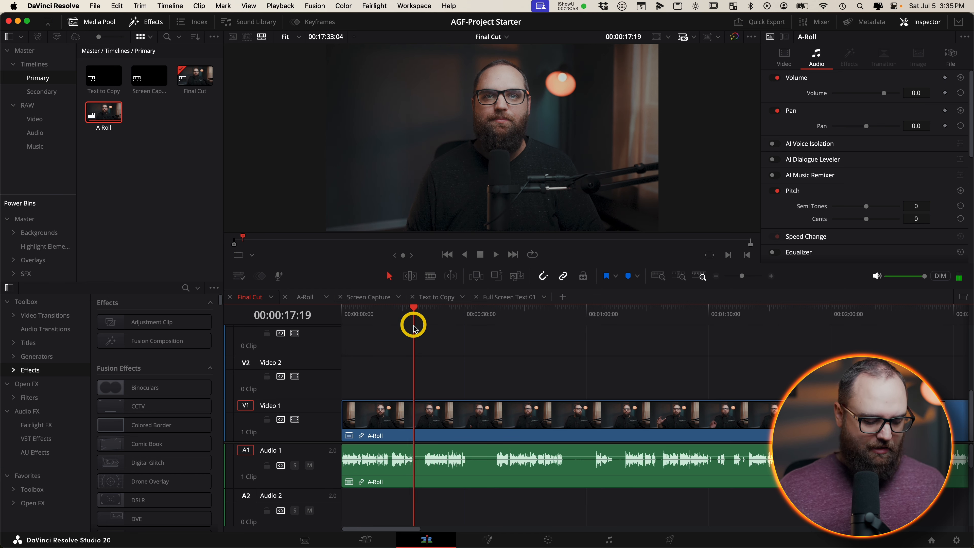
{"action": "key", "text": "super+b"}
{"action": "left_click", "coordinate": [422, 318]}
{"action": "left_click_drag", "start_coordinate": [423, 318], "coordinate": [424, 316]}
{"action": "key", "text": "super+b"}
{"action": "left_click", "coordinate": [420, 429]}
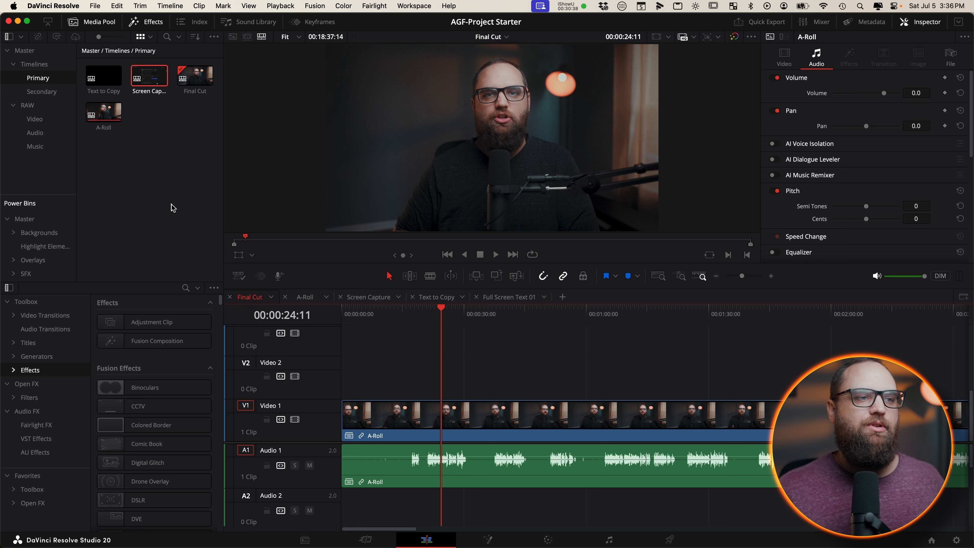
Step: Check the Screen Capture timeline, then nest it on Video 2 at the start of Final Cut, above the A-Roll clip
{"action": "left_click", "coordinate": [382, 295]}
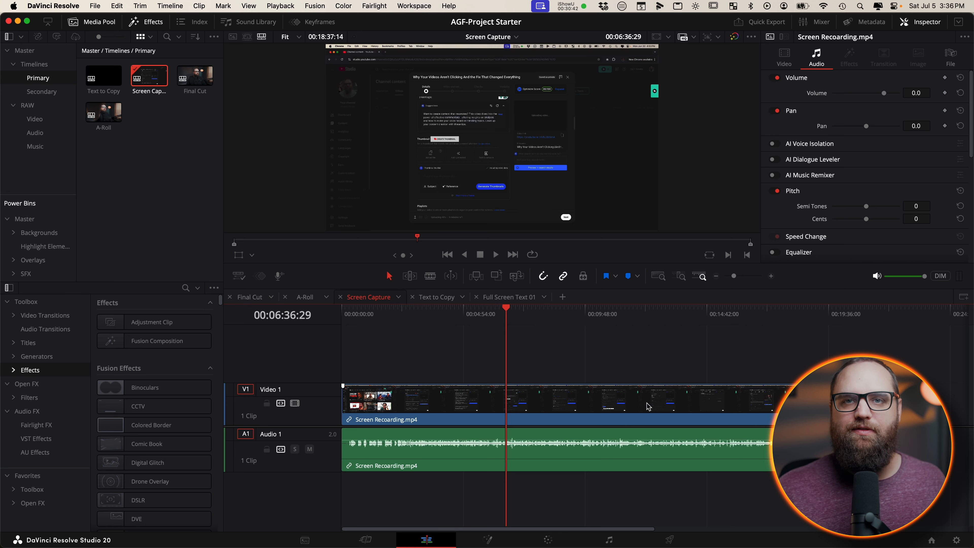
{"action": "left_click", "coordinate": [257, 296]}
{"action": "left_click", "coordinate": [145, 81]}
{"action": "left_click_drag", "start_coordinate": [145, 81], "coordinate": [345, 365]}
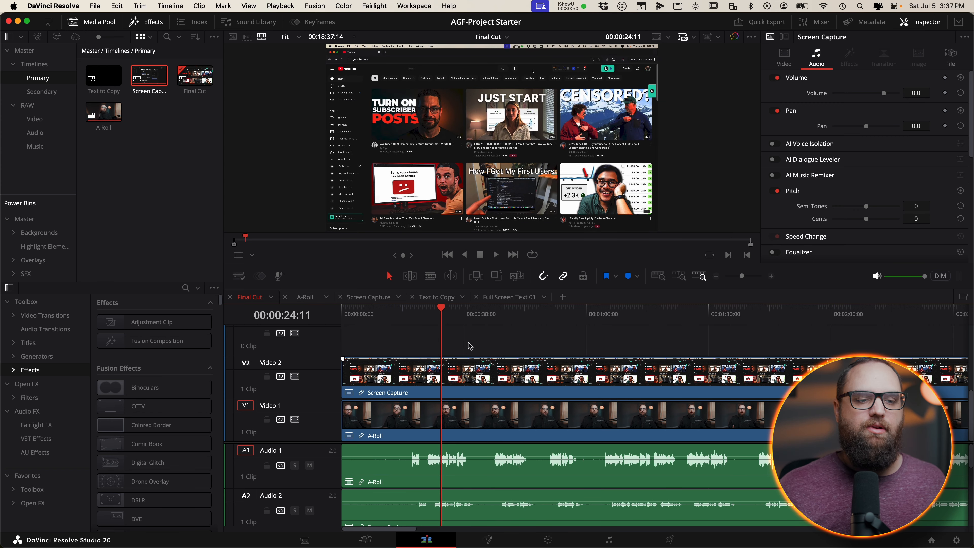
Step: Try to auto-align the Screen Capture and A-Roll clips using Waveform on track 1
{"action": "left_click_drag", "start_coordinate": [460, 341], "coordinate": [591, 505]}
{"action": "right_click", "coordinate": [543, 473]}
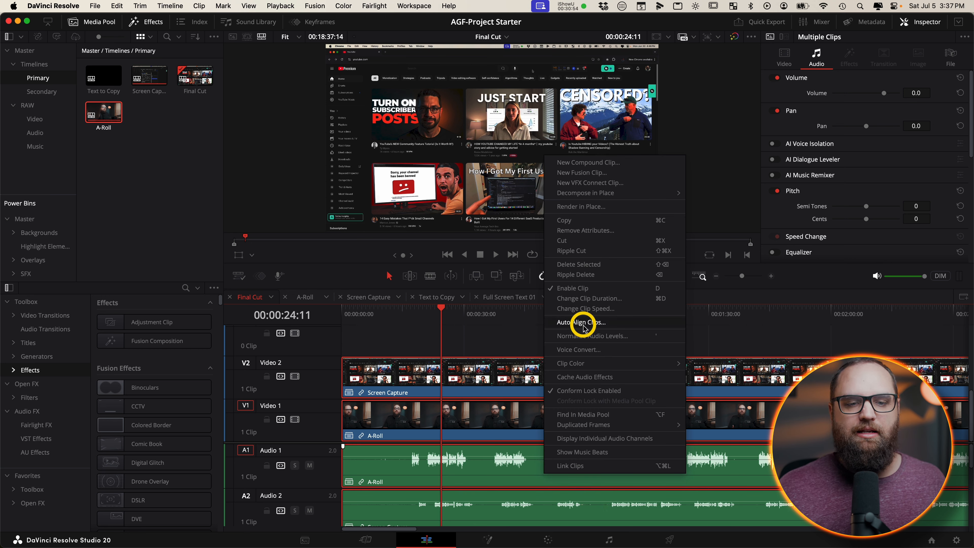
{"action": "left_click", "coordinate": [583, 322]}
{"action": "left_click", "coordinate": [483, 244]}
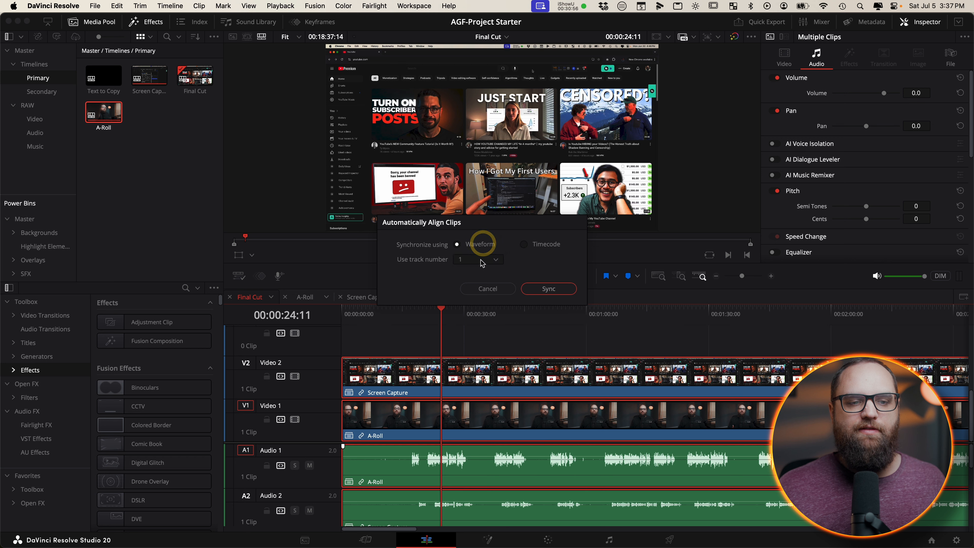
{"action": "left_click", "coordinate": [539, 289]}
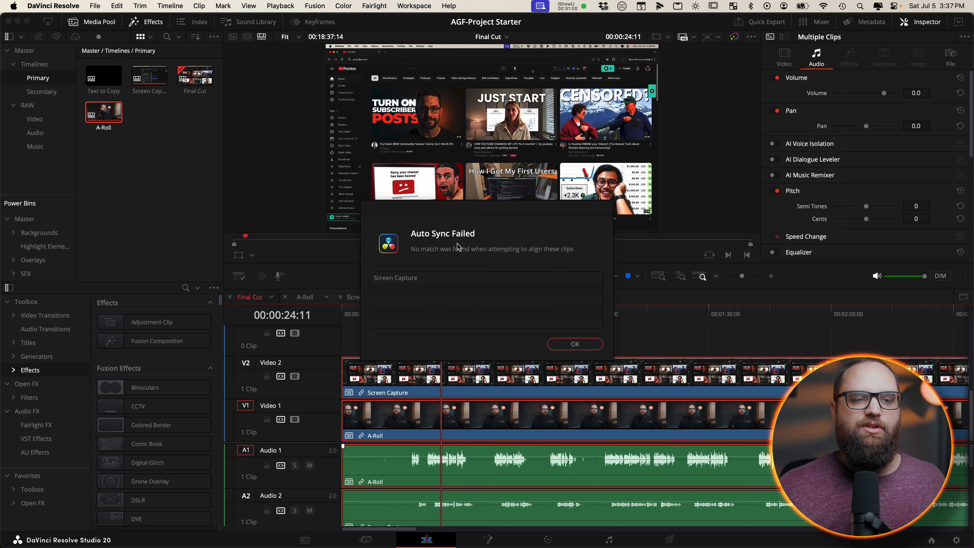
{"action": "left_click", "coordinate": [583, 345]}
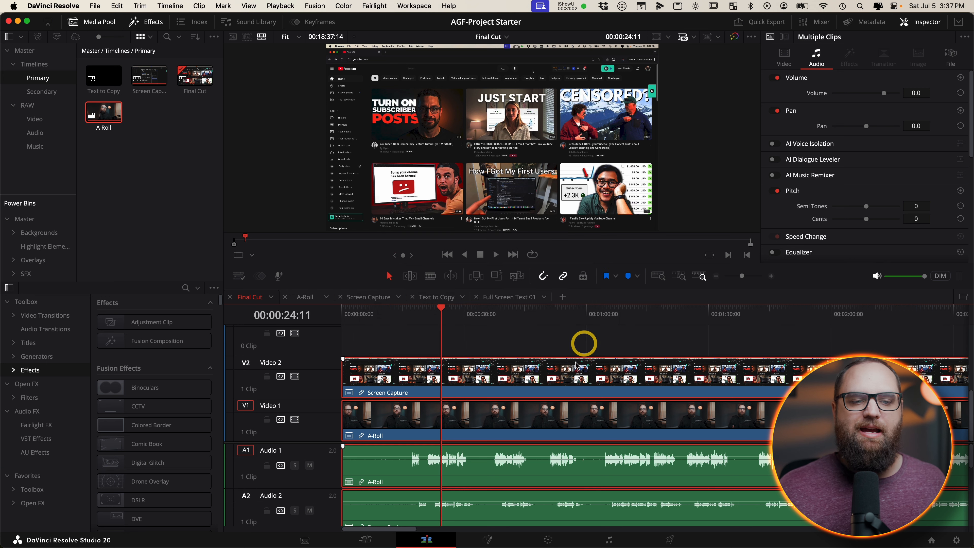
Step: Normalize the audio level of the Screen Capture clip on Audio 2
{"action": "left_click", "coordinate": [485, 342]}
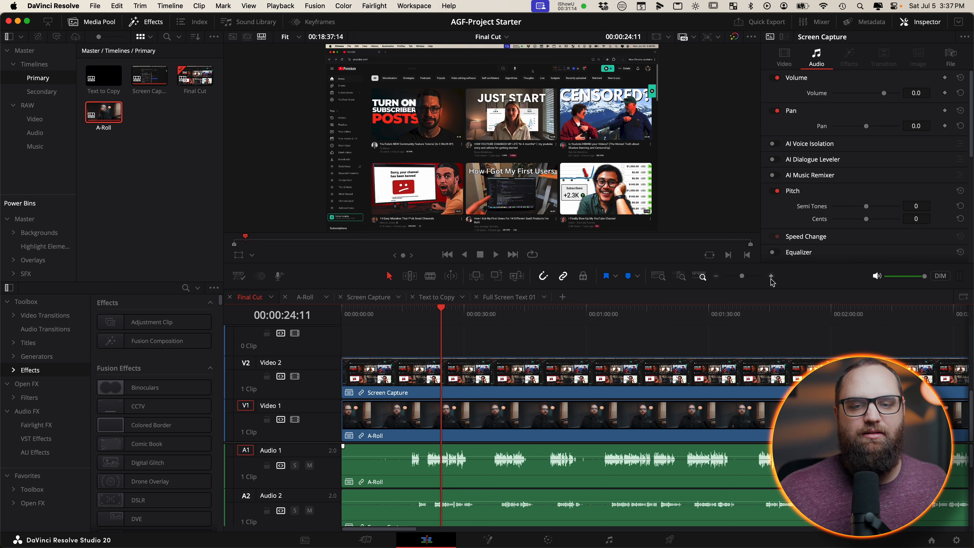
{"action": "right_click", "coordinate": [681, 518]}
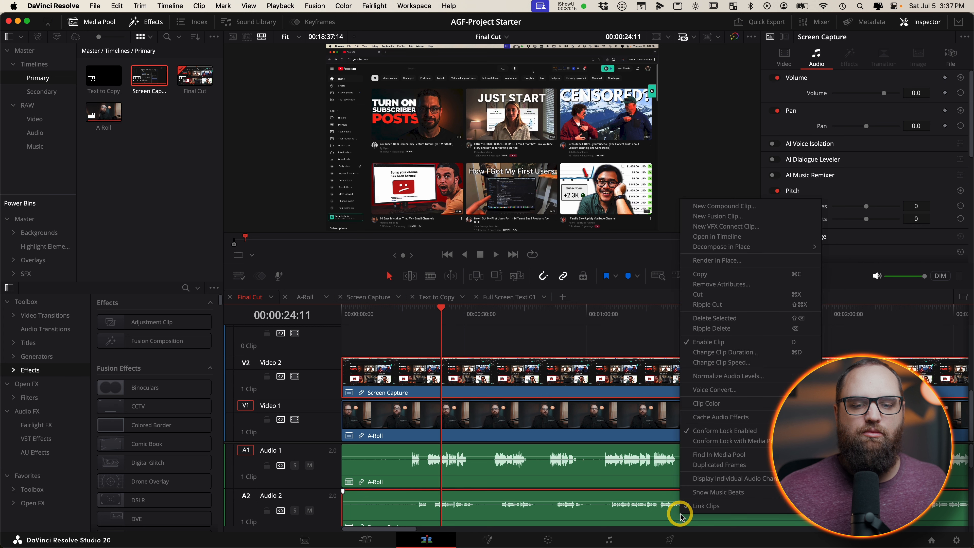
{"action": "left_click", "coordinate": [723, 376]}
{"action": "left_click", "coordinate": [735, 471]}
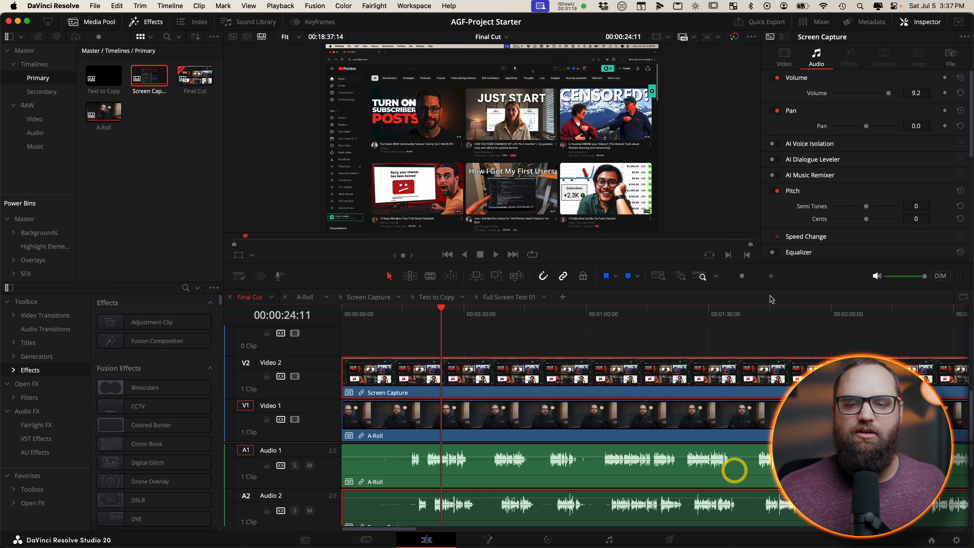
Step: Slide the A-Roll clip slightly later until its waveform lines up with the Screen Capture audio
{"action": "left_click", "coordinate": [770, 276]}
{"action": "left_click", "coordinate": [770, 276]}
{"action": "left_click_drag", "start_coordinate": [569, 416], "coordinate": [618, 422]}
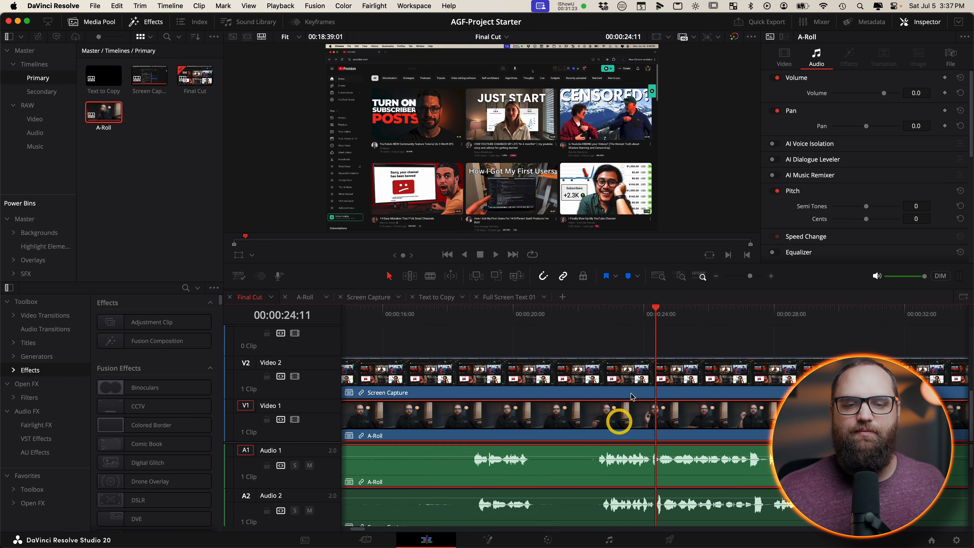
{"action": "left_click", "coordinate": [770, 276]}
{"action": "scroll", "coordinate": [564, 440], "scroll_direction": "left", "scroll_amount": 10}
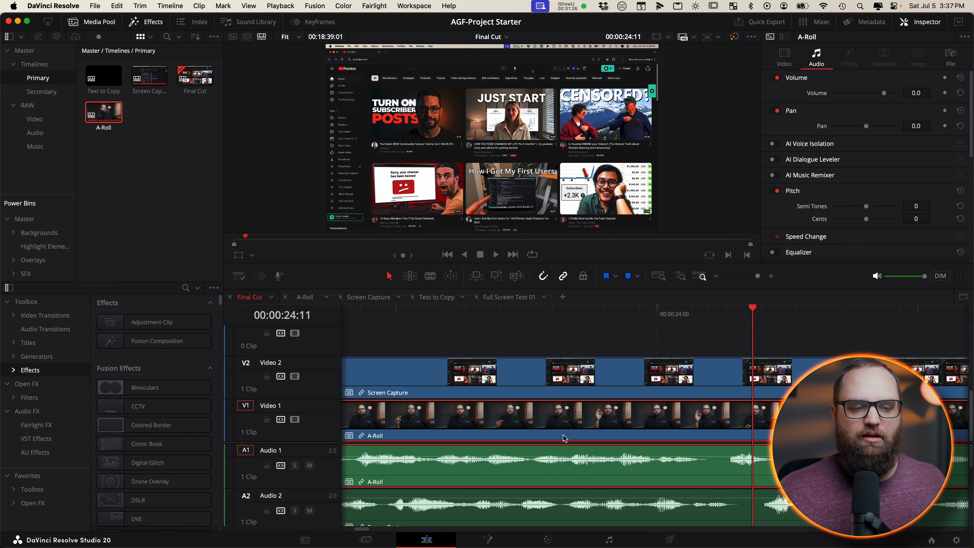
{"action": "left_click_drag", "start_coordinate": [502, 471], "coordinate": [544, 480]}
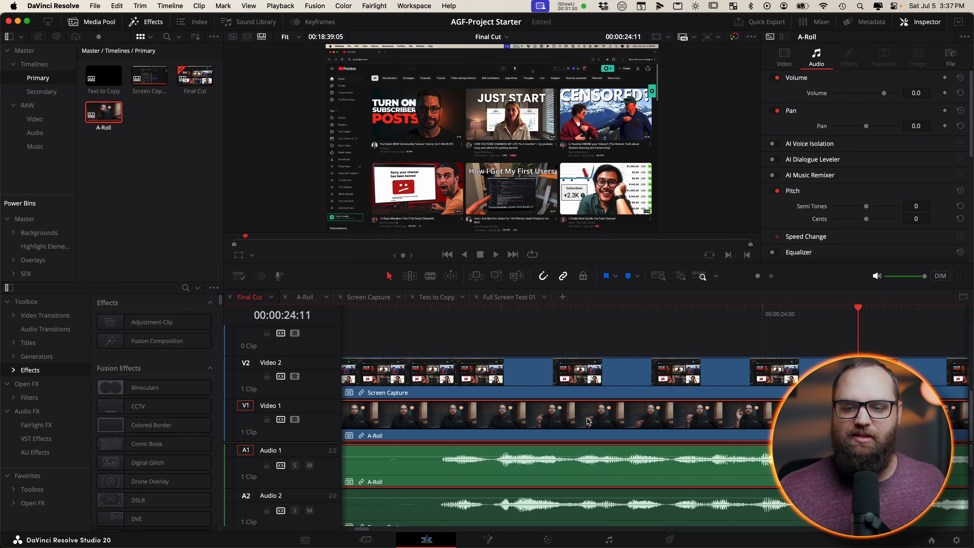
{"action": "left_click_drag", "start_coordinate": [758, 276], "coordinate": [744, 276]}
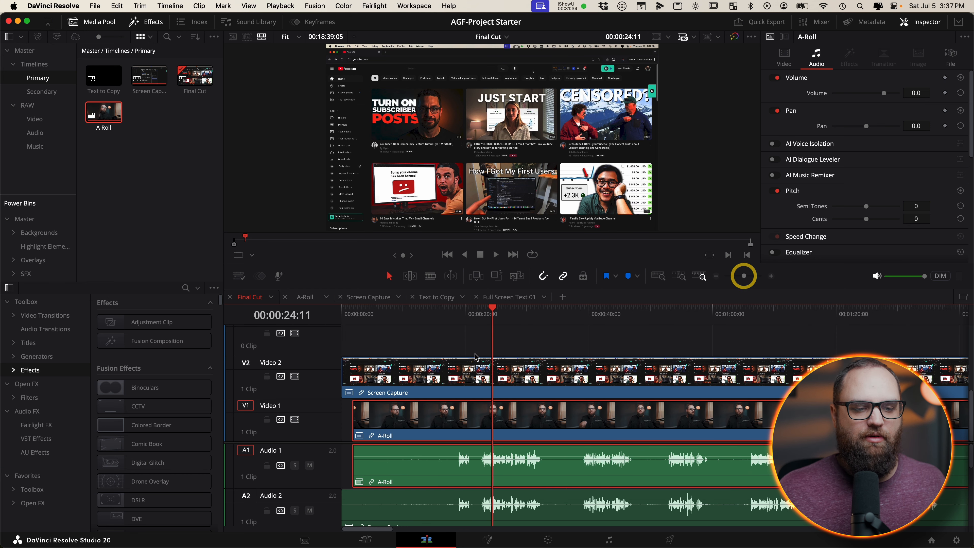
Step: Split the Screen Capture and A-Roll clips at 00:00:22:17 and ripple-delete their opening parts
{"action": "left_click_drag", "start_coordinate": [485, 318], "coordinate": [483, 320]}
{"action": "key", "text": "super+b"}
{"action": "key", "text": "c"}
{"action": "left_click_drag", "start_coordinate": [465, 344], "coordinate": [402, 522]}
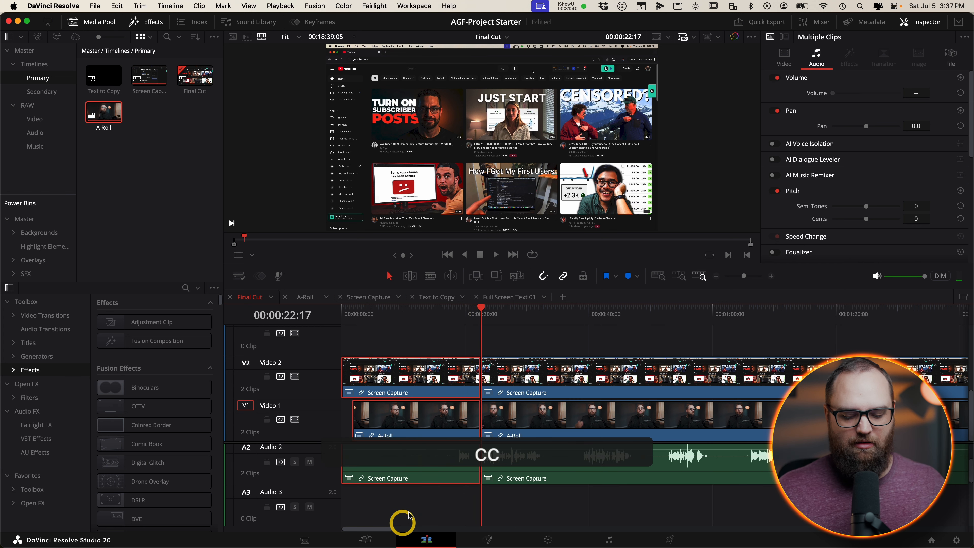
{"action": "key", "text": "shift+BackSpace"}
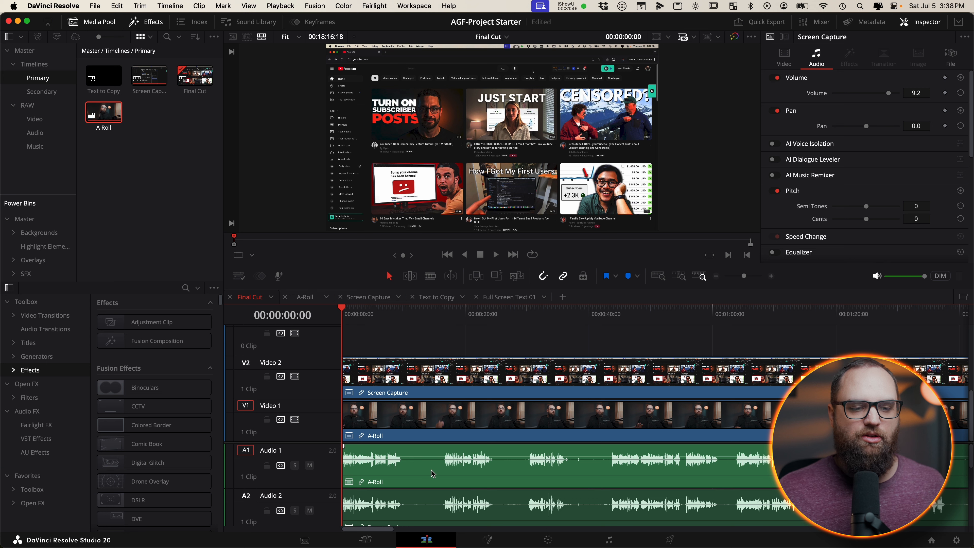
Step: Delete only the audio part of the Screen Capture clip from Audio 2
{"action": "left_click", "coordinate": [428, 518]}
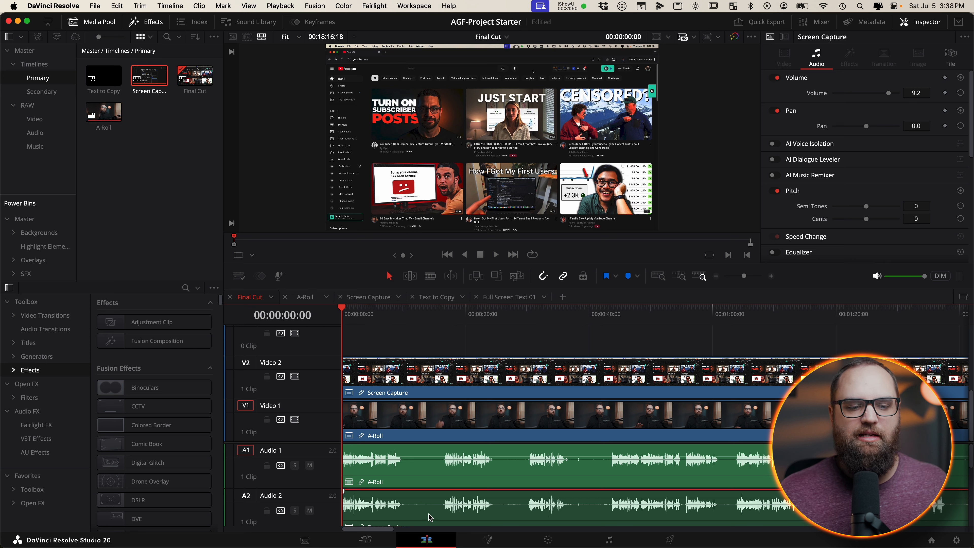
{"action": "key", "text": "Delete"}
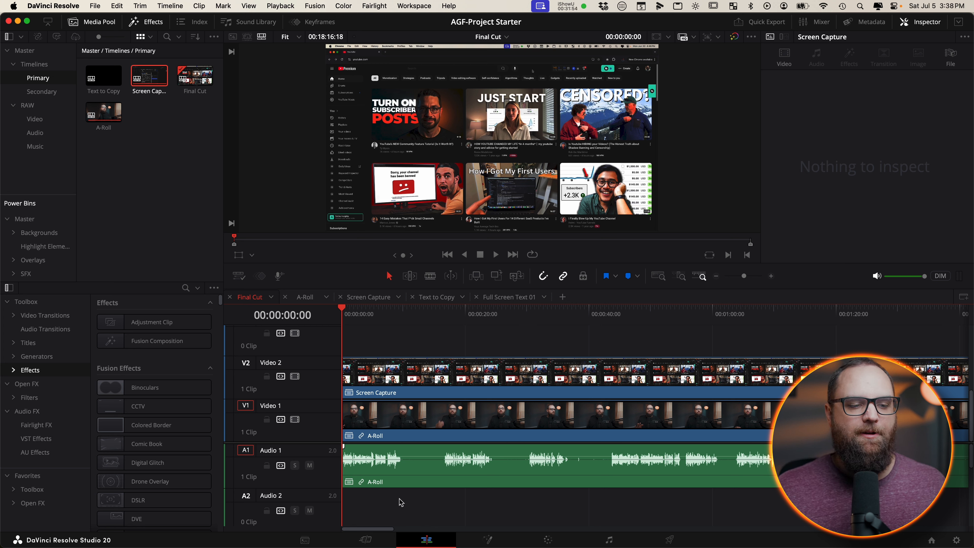
Step: Link the Screen Capture video with the A-Roll video and audio clips
{"action": "left_click_drag", "start_coordinate": [448, 341], "coordinate": [549, 506]}
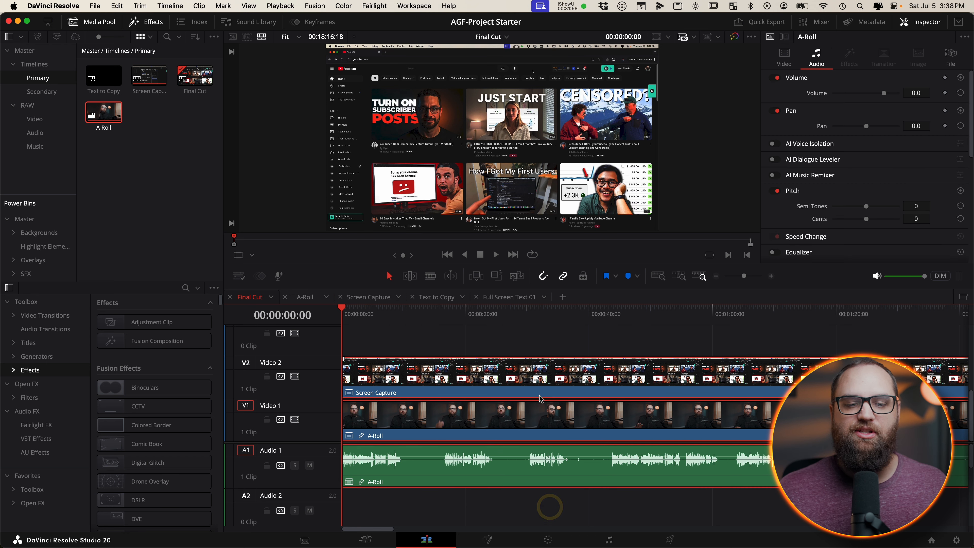
{"action": "right_click", "coordinate": [543, 417]}
{"action": "left_click", "coordinate": [569, 410]}
{"action": "left_click", "coordinate": [491, 340]}
{"action": "left_click", "coordinate": [502, 422]}
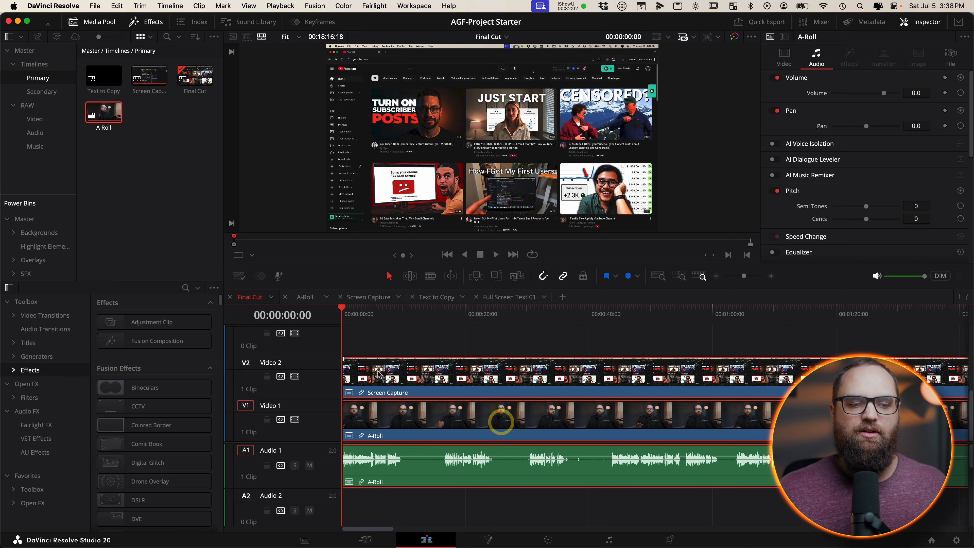
Step: Try trimming the start of the Screen Capture clip, then undo both the trim and the linking
{"action": "left_click_drag", "start_coordinate": [346, 370], "coordinate": [629, 379]}
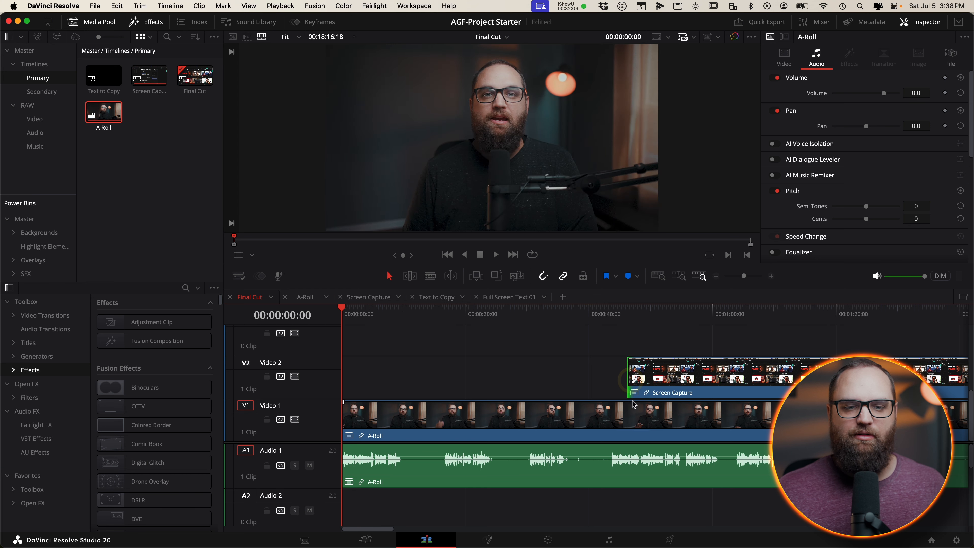
{"action": "key", "text": "super+z"}
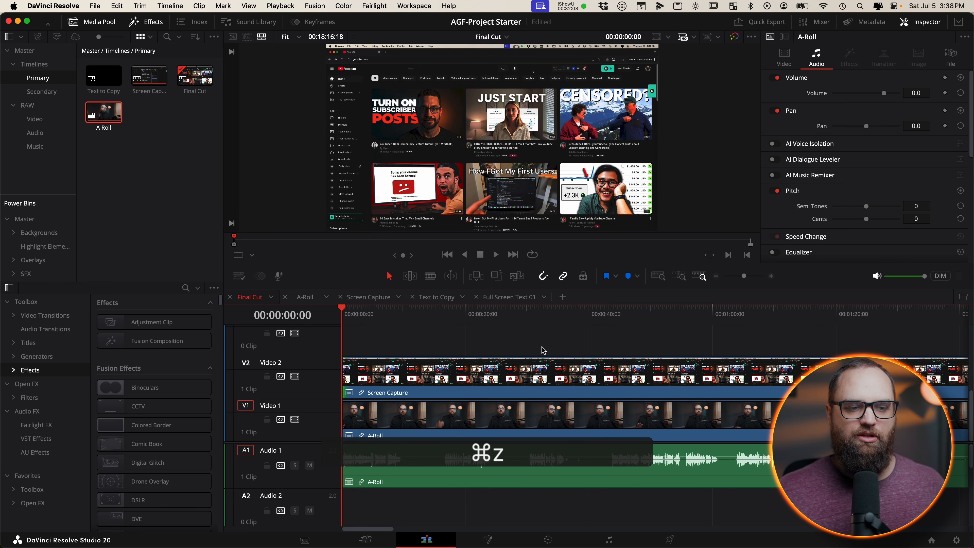
{"action": "key", "text": "super+z"}
Step: Try moving the Screen Capture video about 19 seconds later, then undo the move and the deletion of its audio
{"action": "left_click_drag", "start_coordinate": [386, 376], "coordinate": [498, 374]}
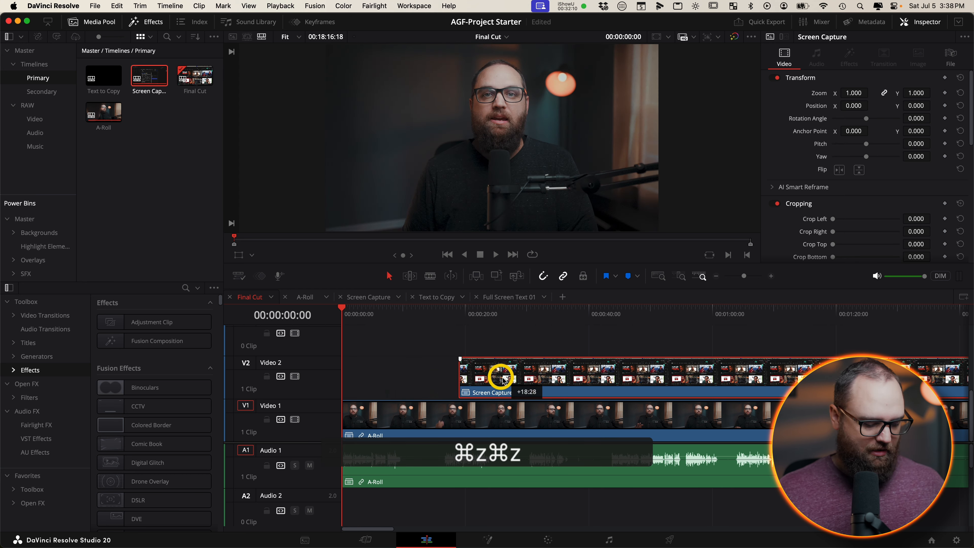
{"action": "key", "text": "super+z"}
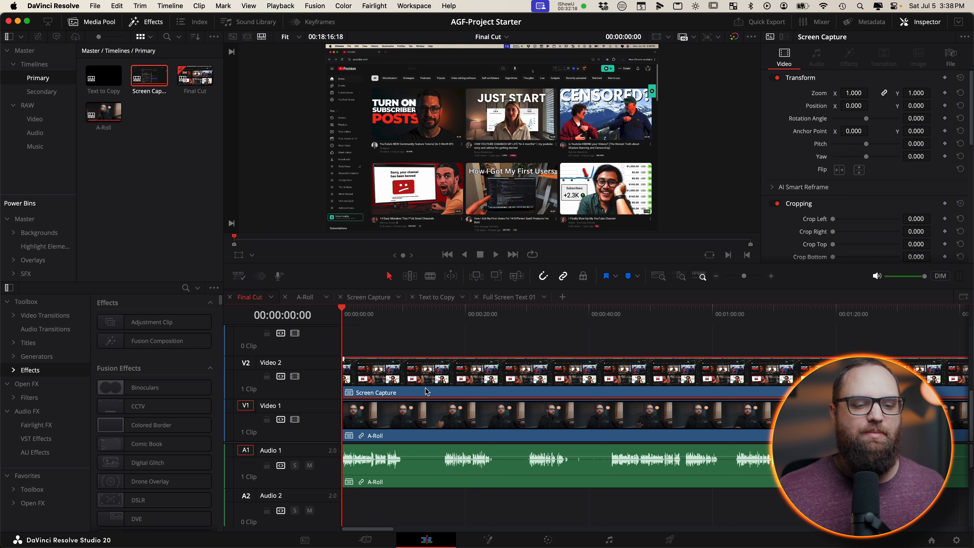
{"action": "key", "text": "super+z"}
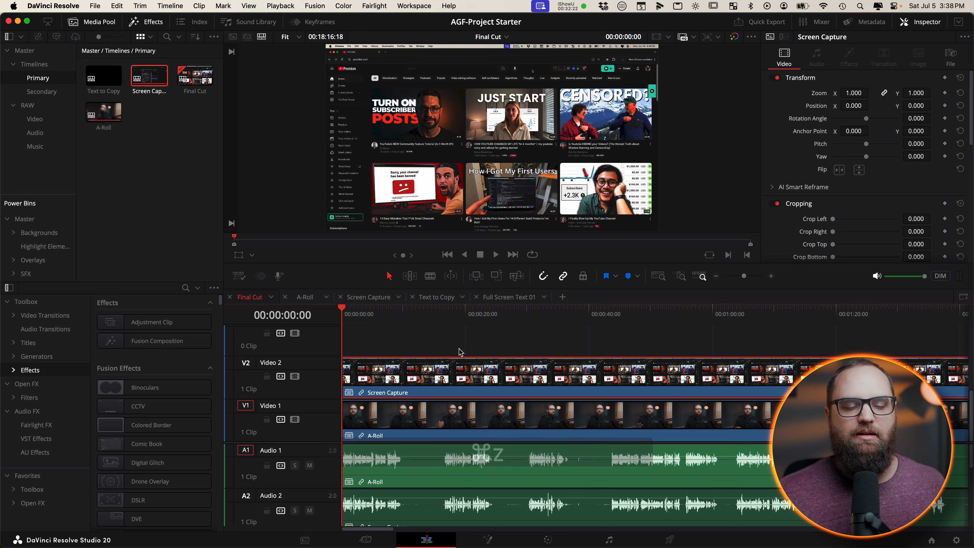
Step: Select the Screen Capture audio on its own and remove it from Audio 2, keeping the video on Video 2
{"action": "left_click", "coordinate": [499, 515]}
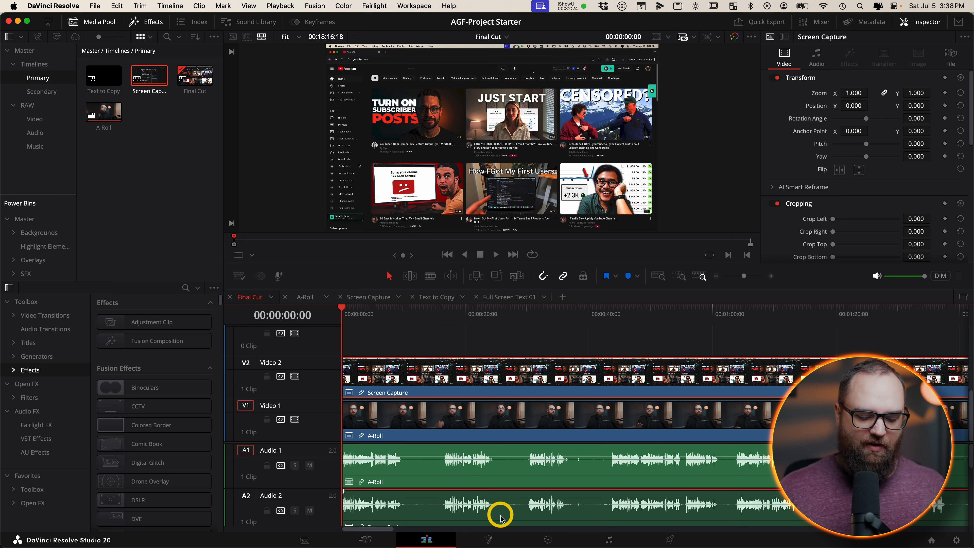
{"action": "left_click", "coordinate": [500, 516]}
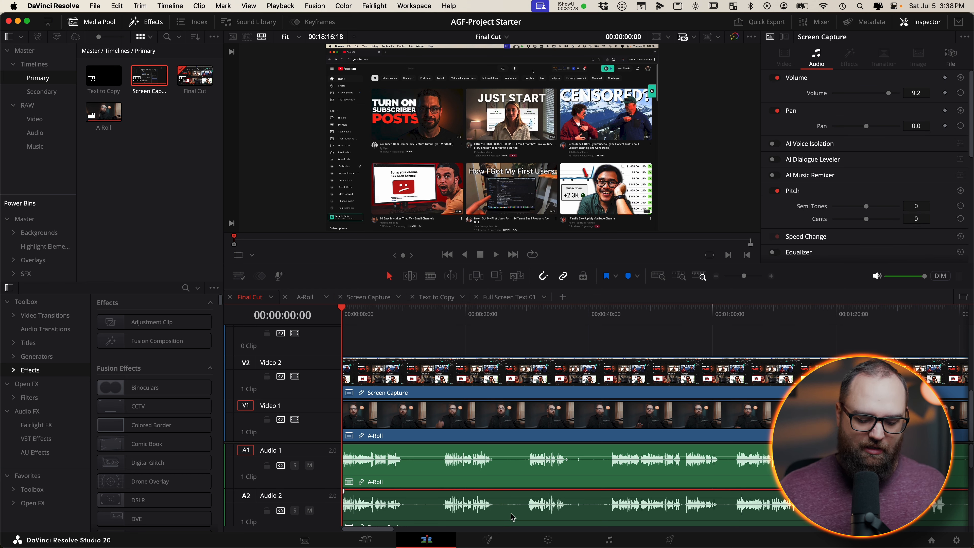
{"action": "key", "text": "Delete"}
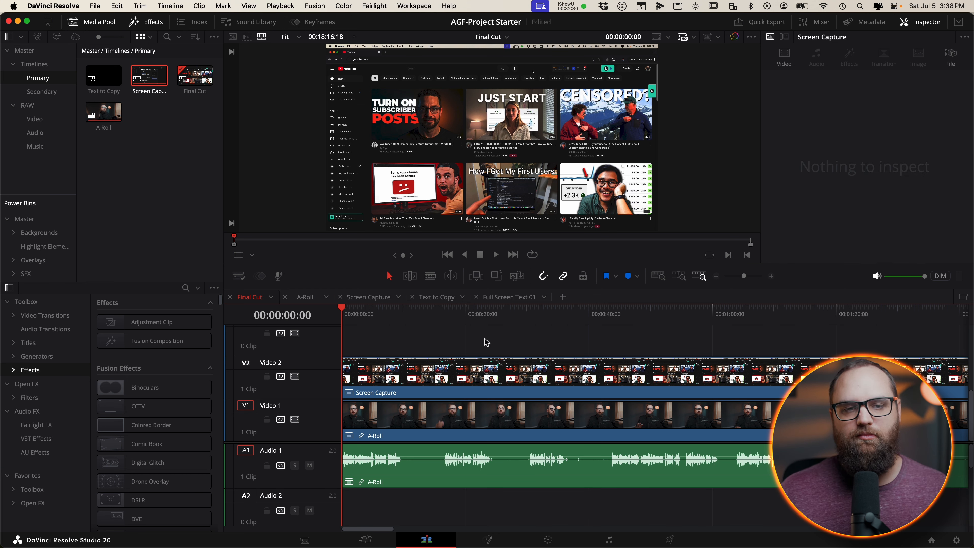
Step: Trim the start of the Screen Capture clip to about 00:05:30 and check the A-Roll picture before it at 00:02:40:26
{"action": "left_click_drag", "start_coordinate": [467, 315], "coordinate": [537, 317]}
{"action": "left_click", "coordinate": [715, 276]}
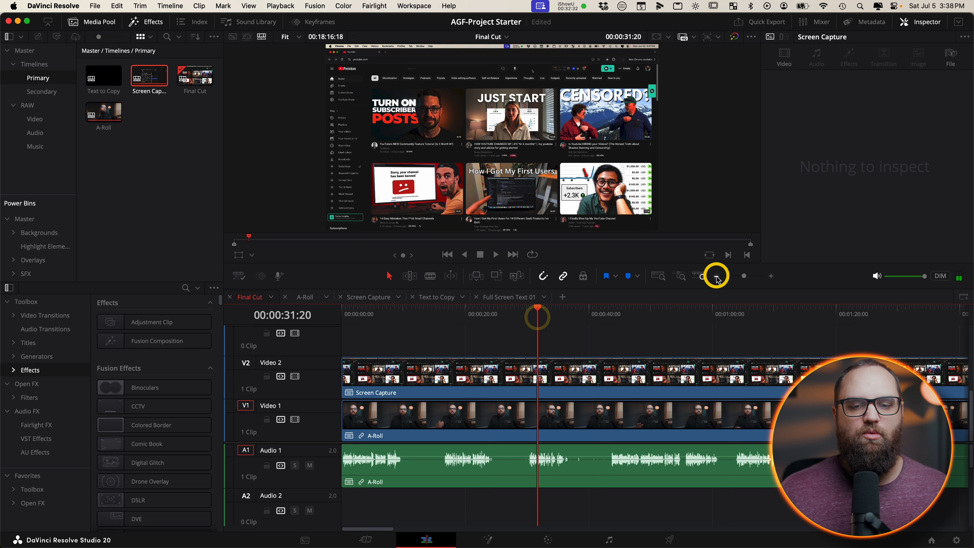
{"action": "left_click", "coordinate": [716, 276]}
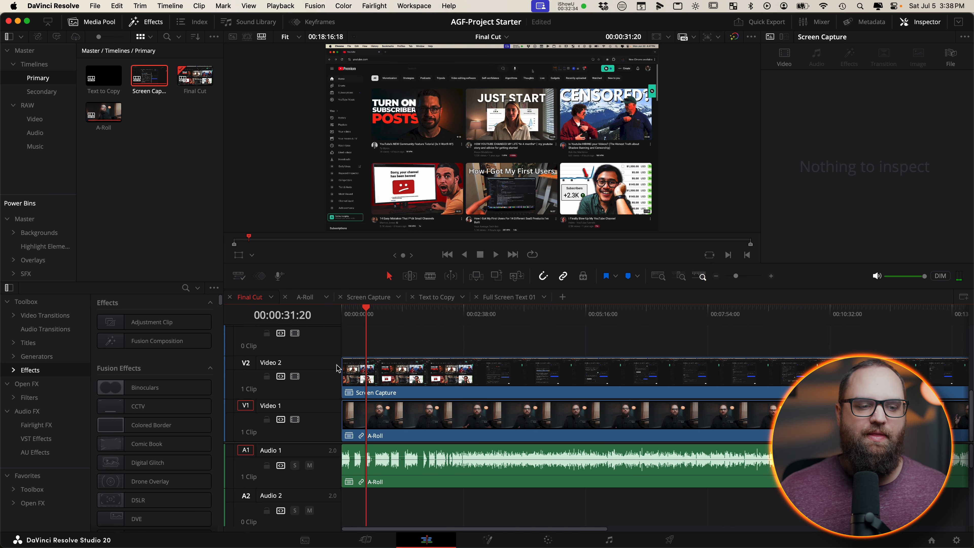
{"action": "left_click_drag", "start_coordinate": [347, 370], "coordinate": [600, 384]}
{"action": "left_click_drag", "start_coordinate": [418, 317], "coordinate": [467, 328]}
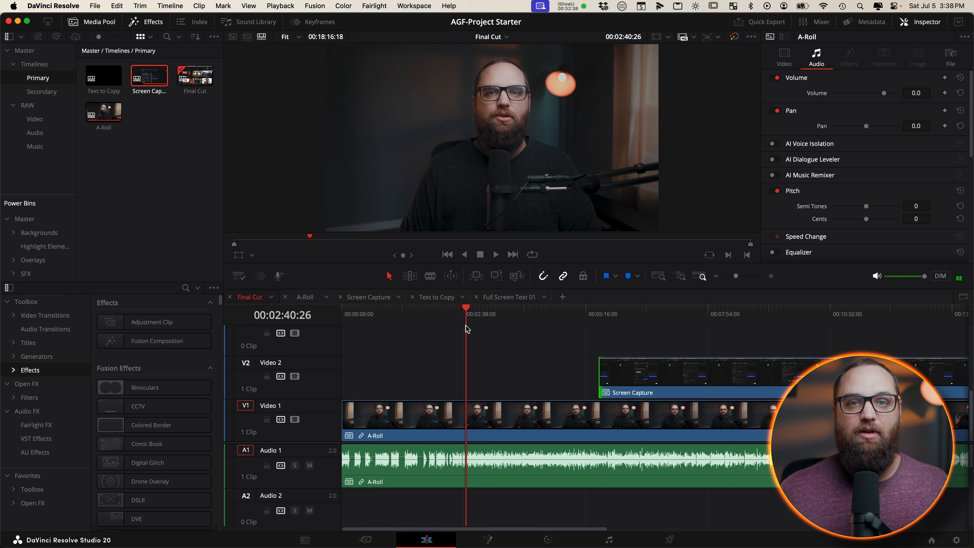
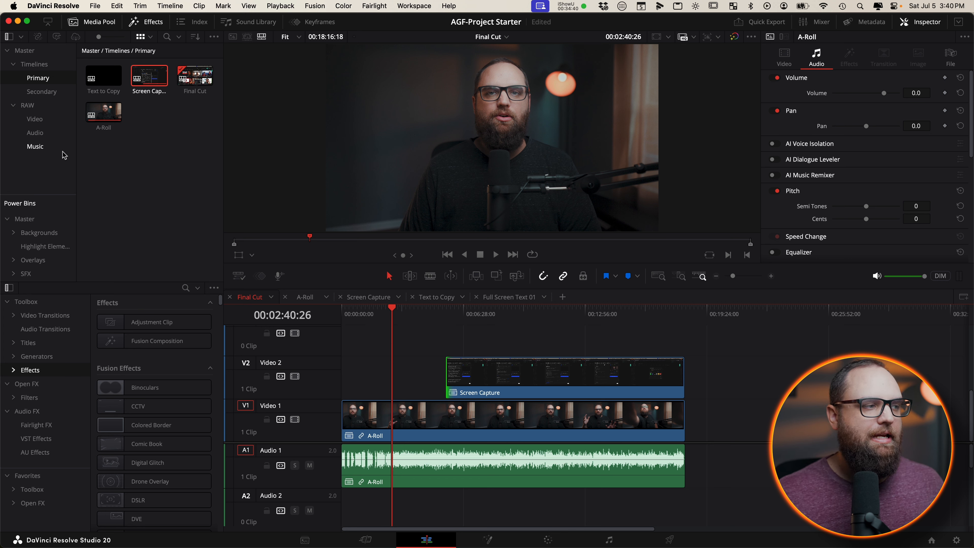
Step: Split the A-Roll clip on Video 1 at about 00:01:21 and 00:01:37 to isolate a short middle segment
{"action": "left_click", "coordinate": [385, 312]}
{"action": "left_click", "coordinate": [770, 275]}
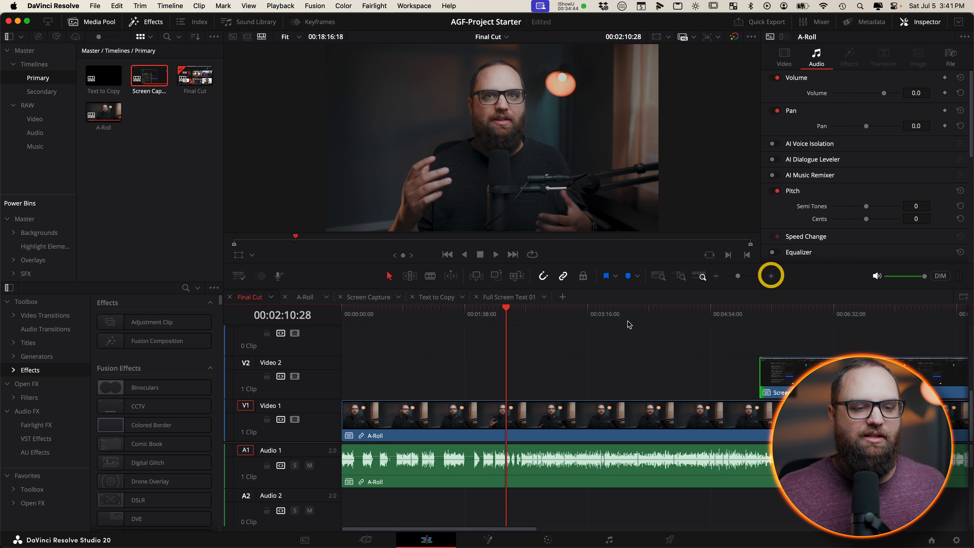
{"action": "left_click_drag", "start_coordinate": [482, 318], "coordinate": [443, 316]}
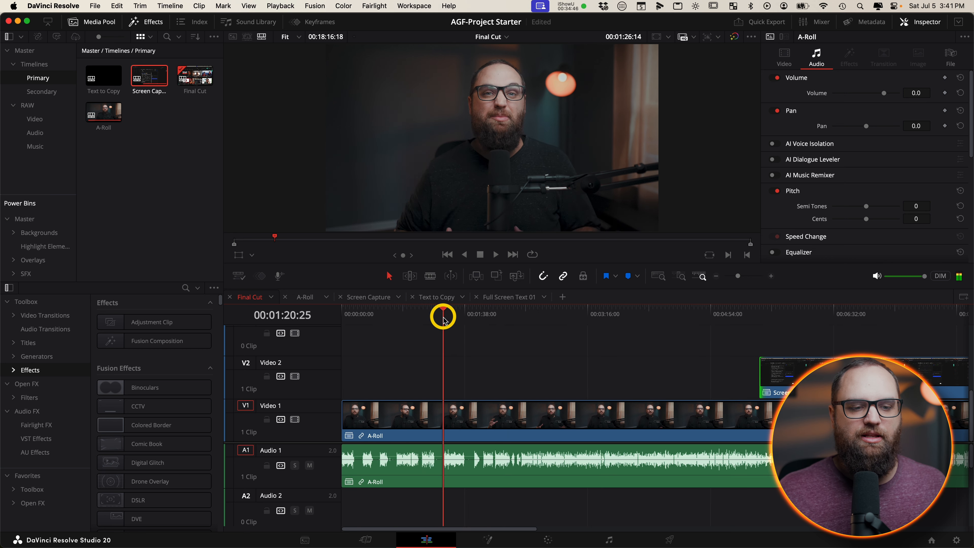
{"action": "left_click", "coordinate": [771, 275]}
{"action": "left_click", "coordinate": [771, 276]}
{"action": "left_click", "coordinate": [771, 276]}
{"action": "left_click", "coordinate": [660, 311]}
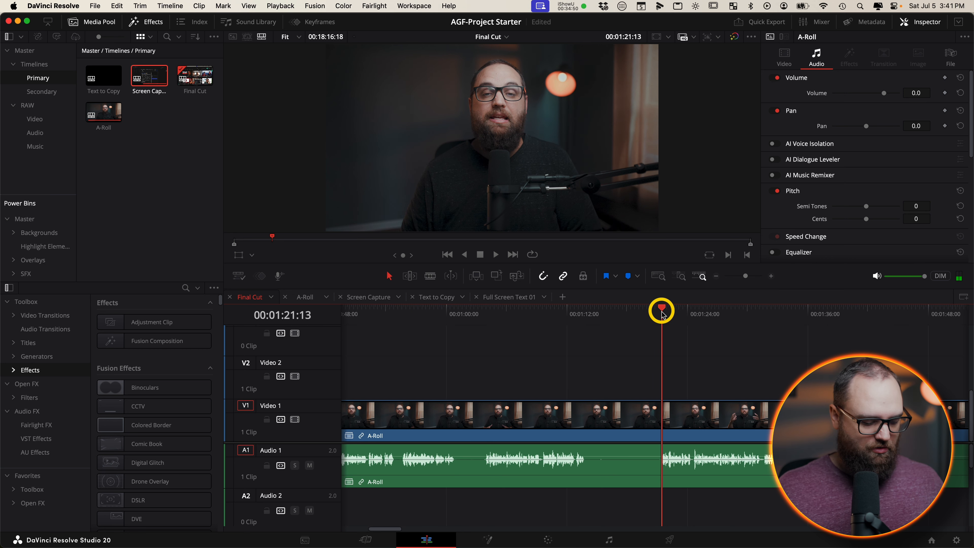
{"action": "key", "text": "super+b"}
{"action": "left_click_drag", "start_coordinate": [830, 313], "coordinate": [825, 314]}
{"action": "key", "text": "super+b"}
Step: Enable Dynamic Zoom with Linear ease on the middle A-Roll segment and play it from the segment's start
{"action": "left_click", "coordinate": [751, 414]}
{"action": "left_click", "coordinate": [733, 317]}
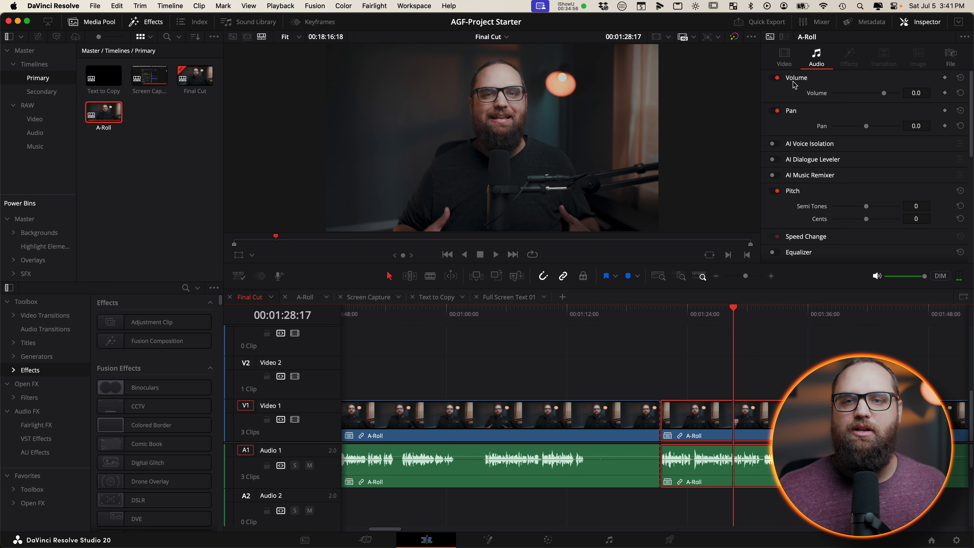
{"action": "left_click", "coordinate": [784, 55]}
{"action": "scroll", "coordinate": [784, 138], "scroll_direction": "down", "scroll_amount": 10}
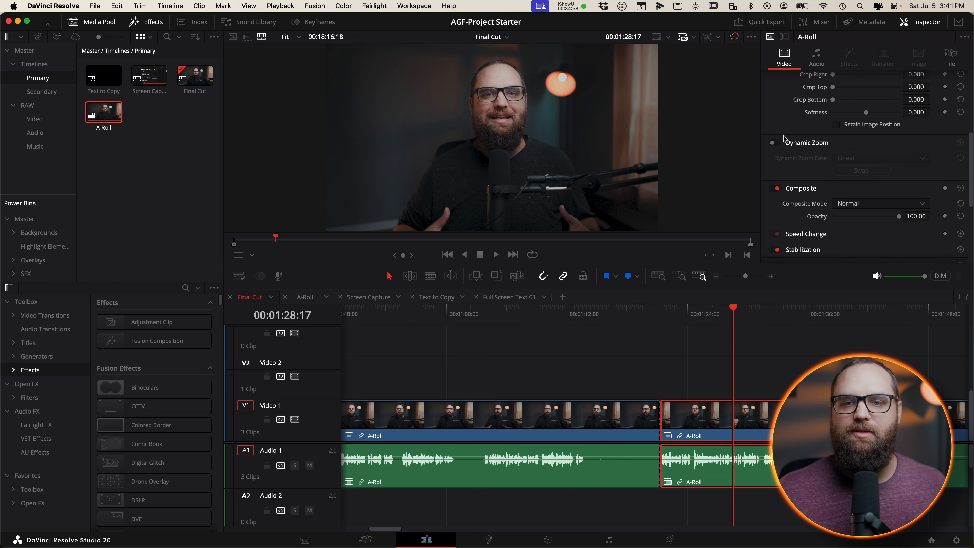
{"action": "left_click", "coordinate": [774, 142]}
{"action": "left_click", "coordinate": [875, 161]}
{"action": "left_click", "coordinate": [812, 172]}
{"action": "left_click", "coordinate": [652, 318]}
{"action": "key", "text": "space"}
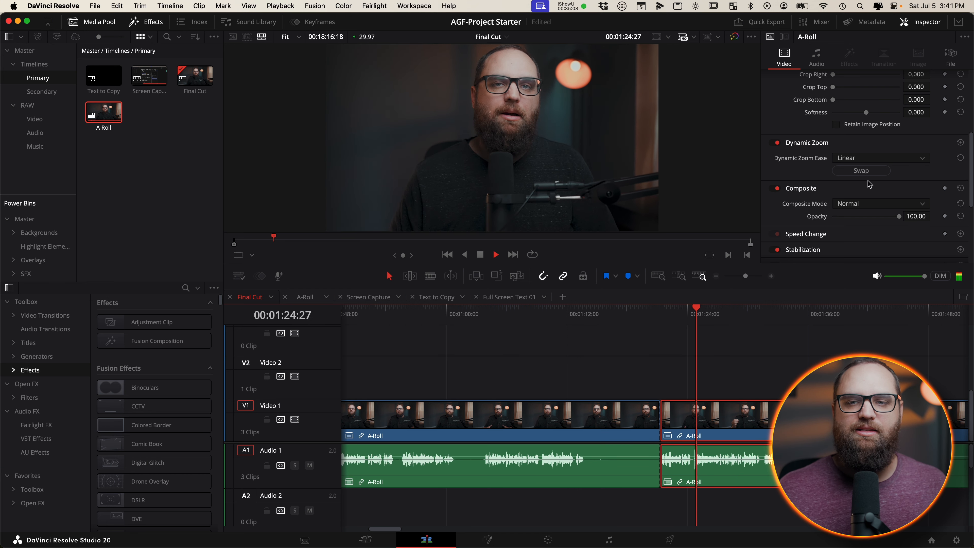
{"action": "key", "text": "space"}
Step: Swap the Dynamic Zoom direction and play the segment, then undo the swap and the Dynamic Zoom
{"action": "left_click", "coordinate": [860, 171]}
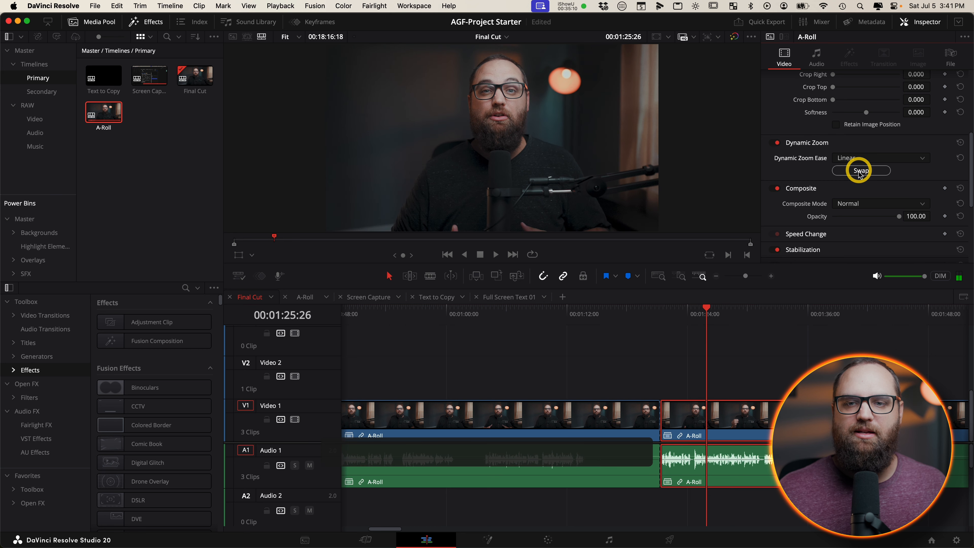
{"action": "left_click", "coordinate": [658, 316]}
{"action": "key", "text": "space"}
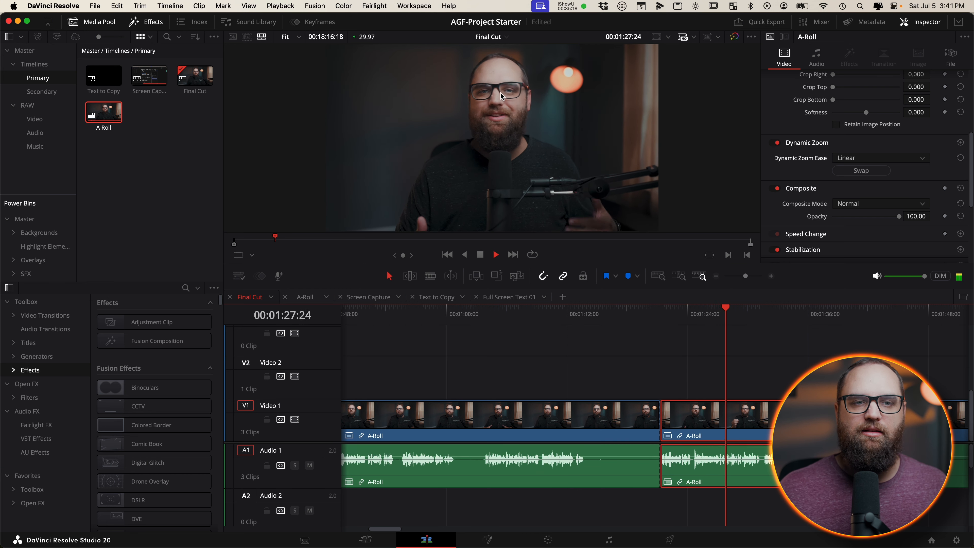
{"action": "key", "text": "space"}
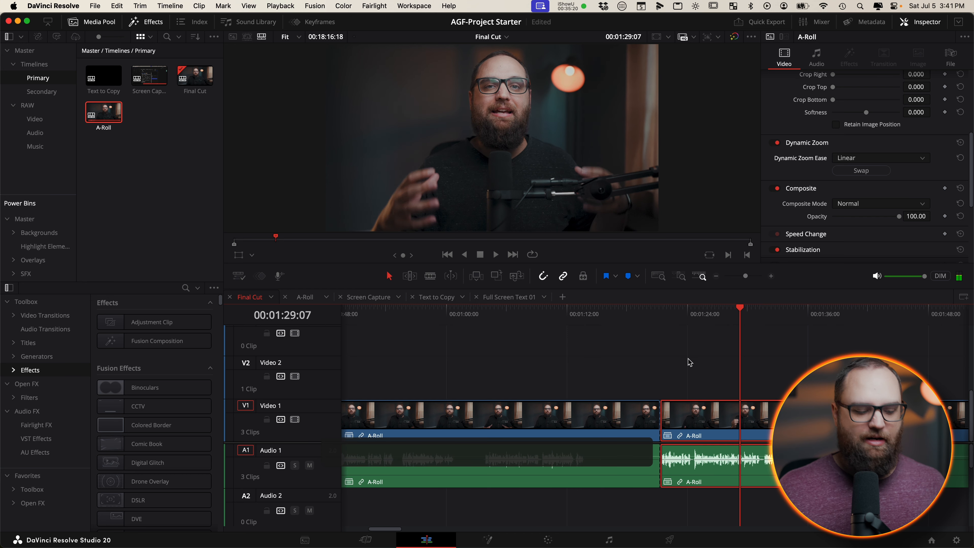
{"action": "key", "text": "super+z"}
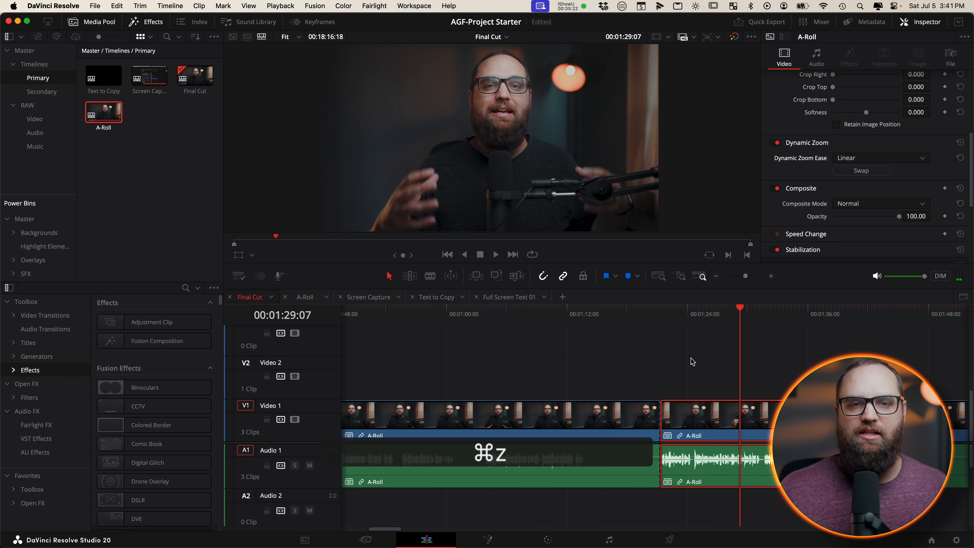
{"action": "left_click", "coordinate": [668, 320]}
{"action": "key", "text": "super+z"}
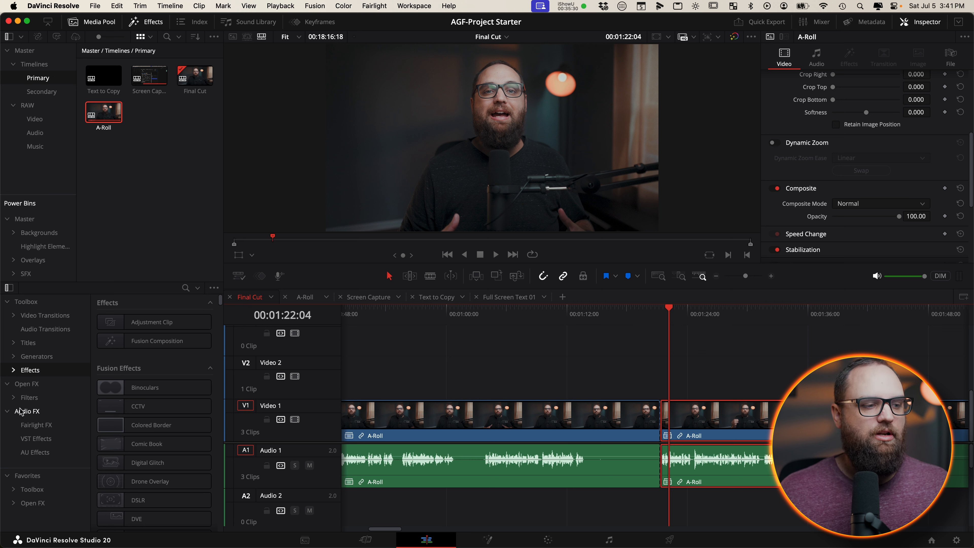
Step: Search the Open FX effects for "trans" and apply the Transform effect to the middle A-Roll segment
{"action": "left_click", "coordinate": [24, 383]}
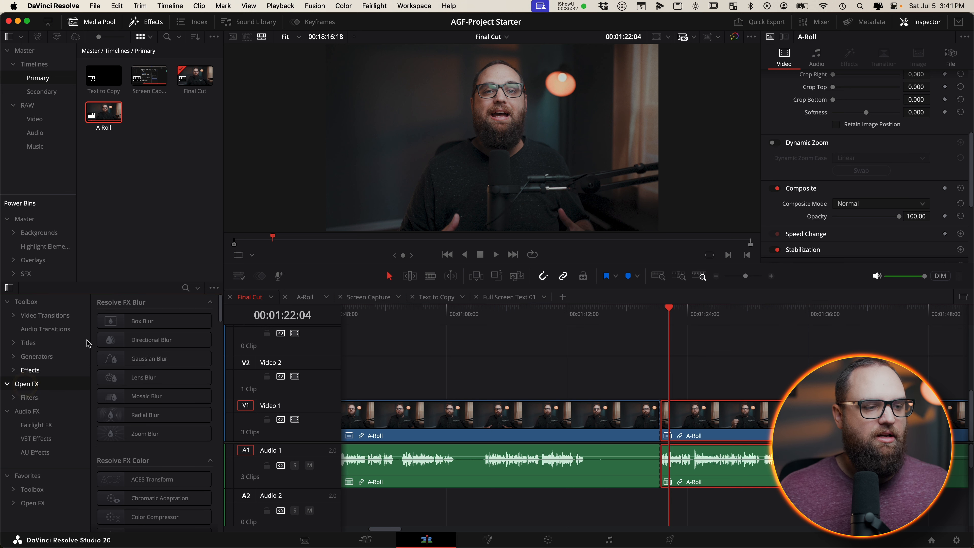
{"action": "left_click", "coordinate": [185, 288]}
{"action": "type", "text": "trans"}
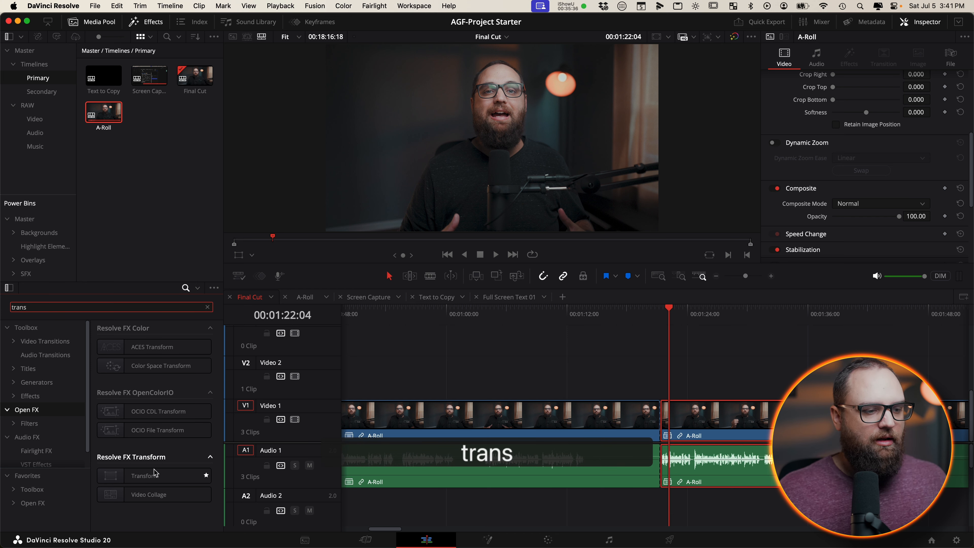
{"action": "left_click_drag", "start_coordinate": [145, 476], "coordinate": [727, 412]}
Step: Keyframe the Transform effect's Zoom from 1.000 at the segment's start to 1.3 at 00:01:37:22
{"action": "left_click", "coordinate": [660, 313]}
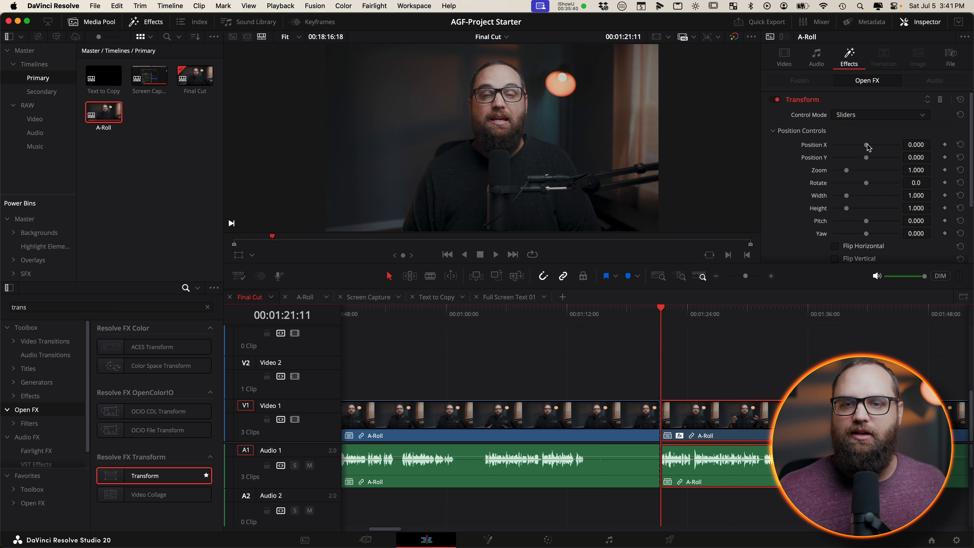
{"action": "left_click", "coordinate": [945, 170]}
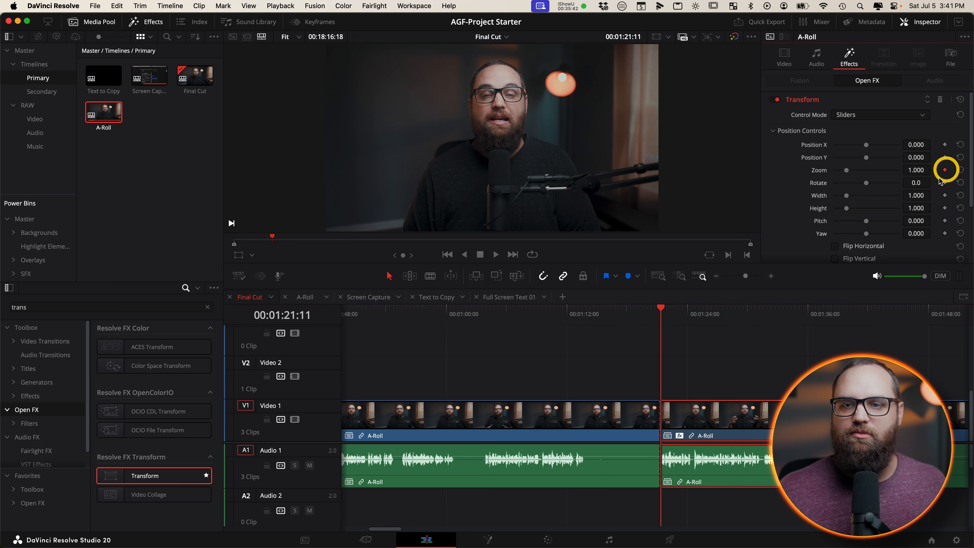
{"action": "left_click_drag", "start_coordinate": [763, 315], "coordinate": [829, 320]}
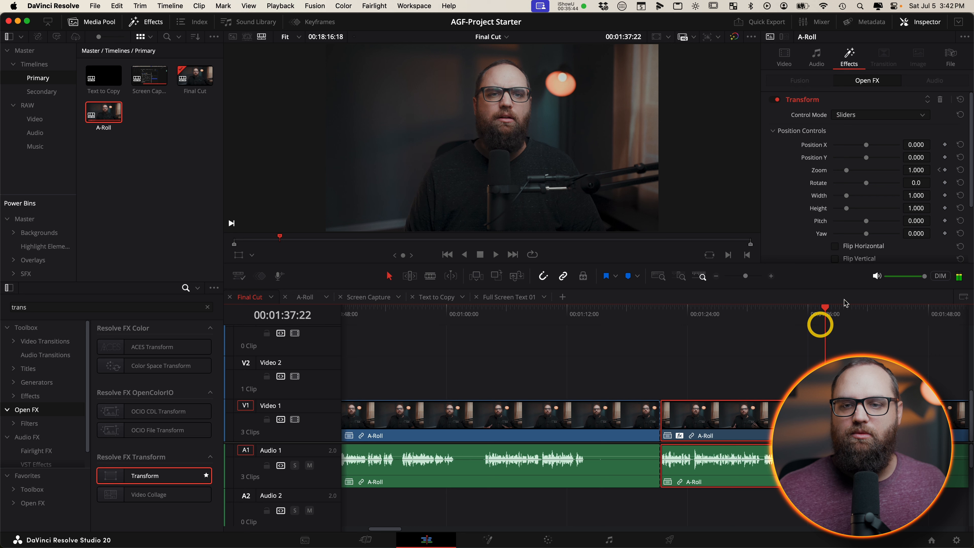
{"action": "left_click", "coordinate": [914, 170]}
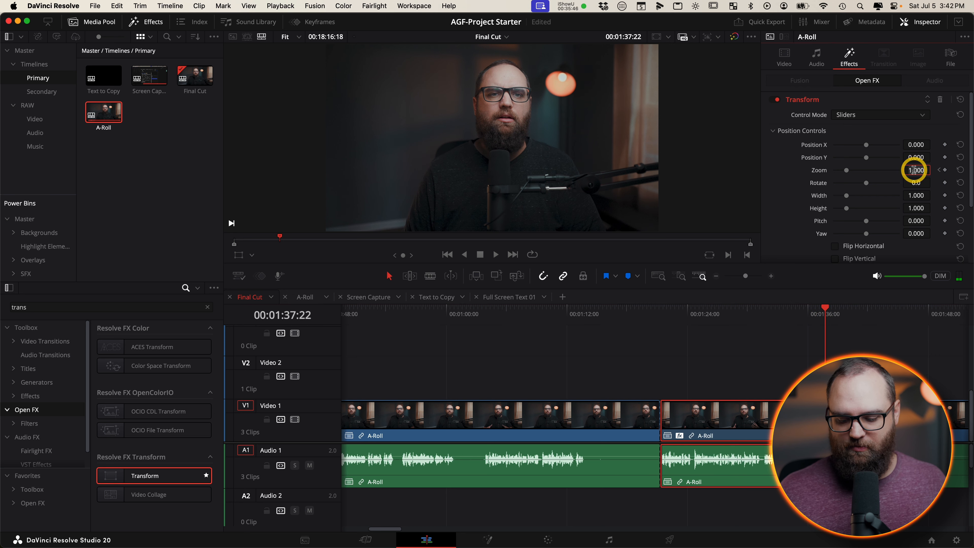
{"action": "key", "text": "BackSpace"}
{"action": "type", "text": "1.3"}
{"action": "key", "text": "Return"}
Step: Show the viewer's Transform controls, raise the anchor point to the speaker's face and check the zoom back to 00:01:28:07
{"action": "mouse_move", "coordinate": [816, 309]}
{"action": "left_mouse_down"}
{"action": "mouse_move", "coordinate": [761, 309]}
{"action": "mouse_move", "coordinate": [807, 309]}
{"action": "left_mouse_up"}
{"action": "left_click", "coordinate": [238, 255]}
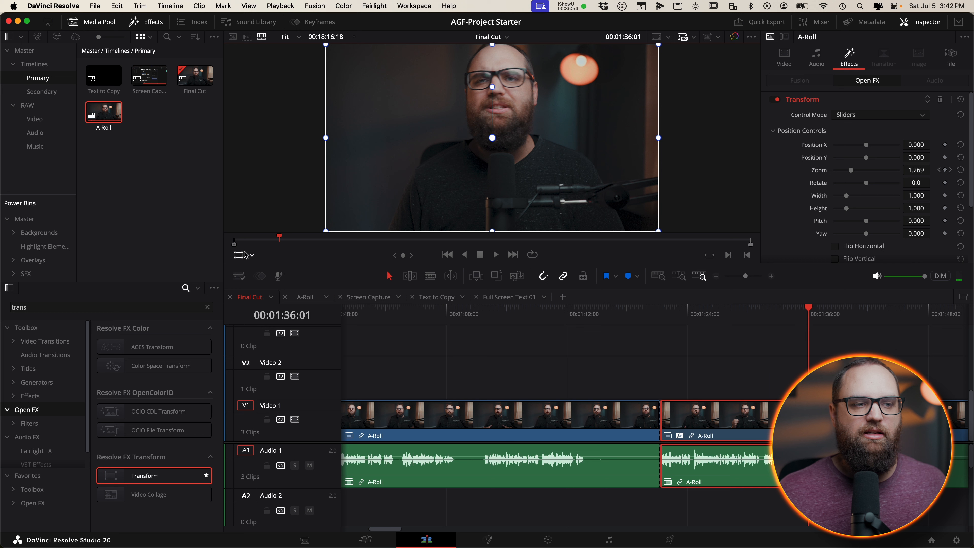
{"action": "left_click", "coordinate": [252, 254]}
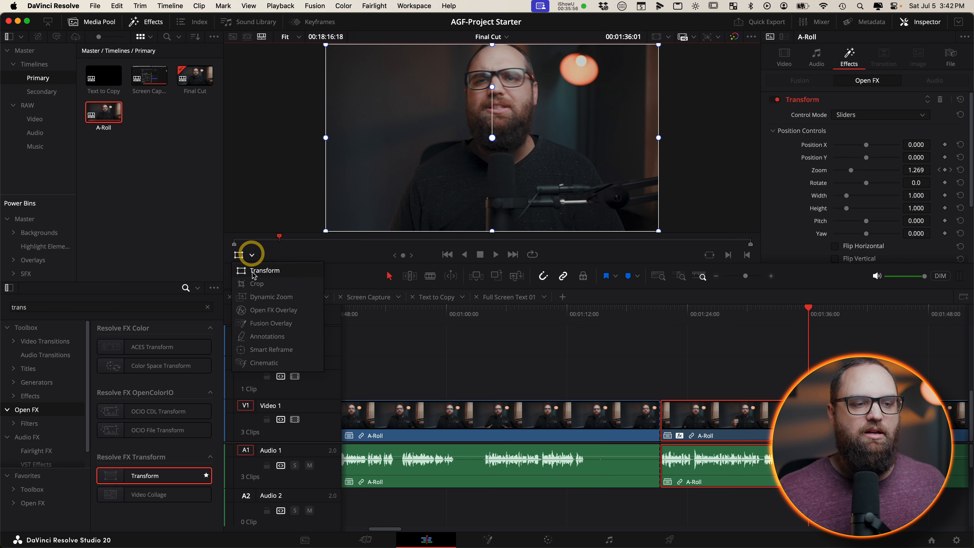
{"action": "left_click", "coordinate": [262, 250]}
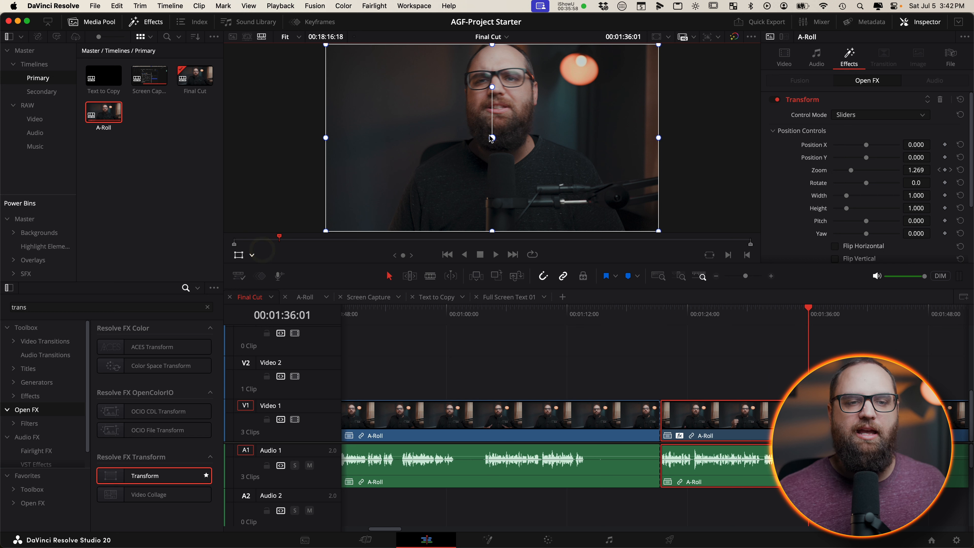
{"action": "left_click_drag", "start_coordinate": [493, 141], "coordinate": [493, 80]}
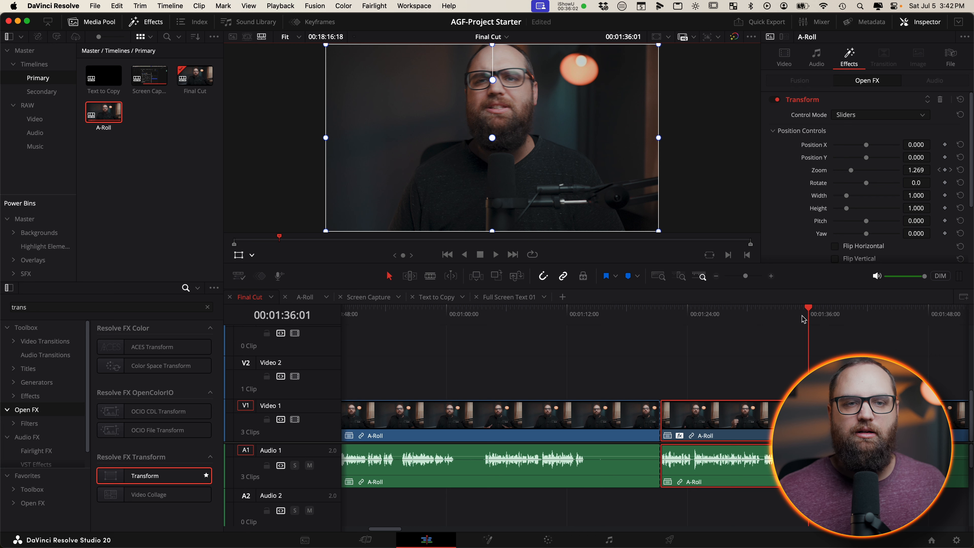
{"action": "left_click_drag", "start_coordinate": [803, 319], "coordinate": [729, 316]}
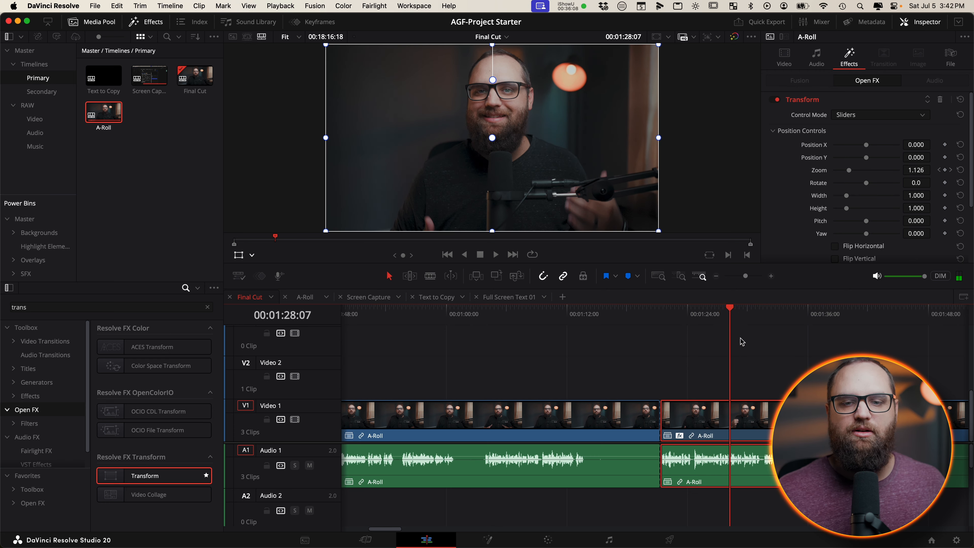
Step: Remove the Transform effect from the middle A-Roll segment and hide the viewer's transform controls
{"action": "left_click", "coordinate": [939, 99]}
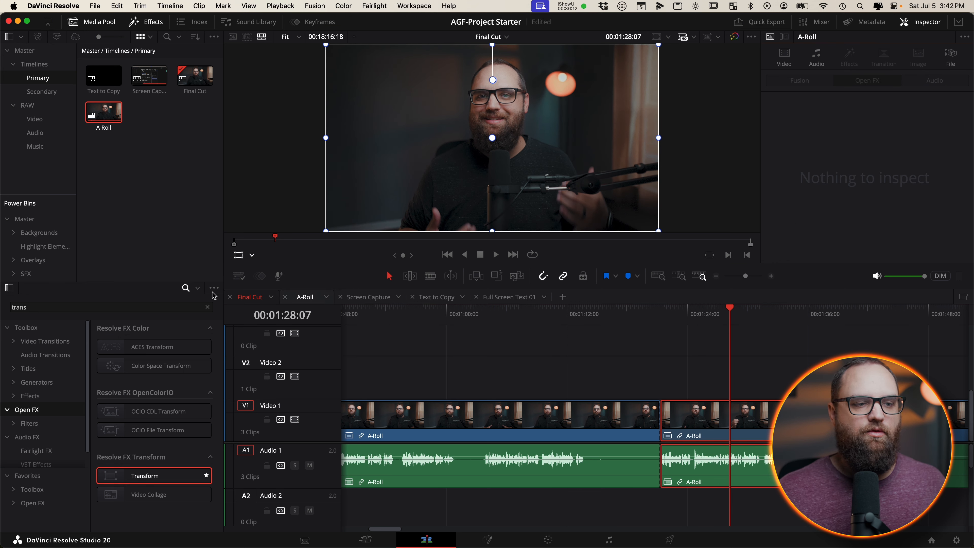
{"action": "left_click", "coordinate": [240, 258]}
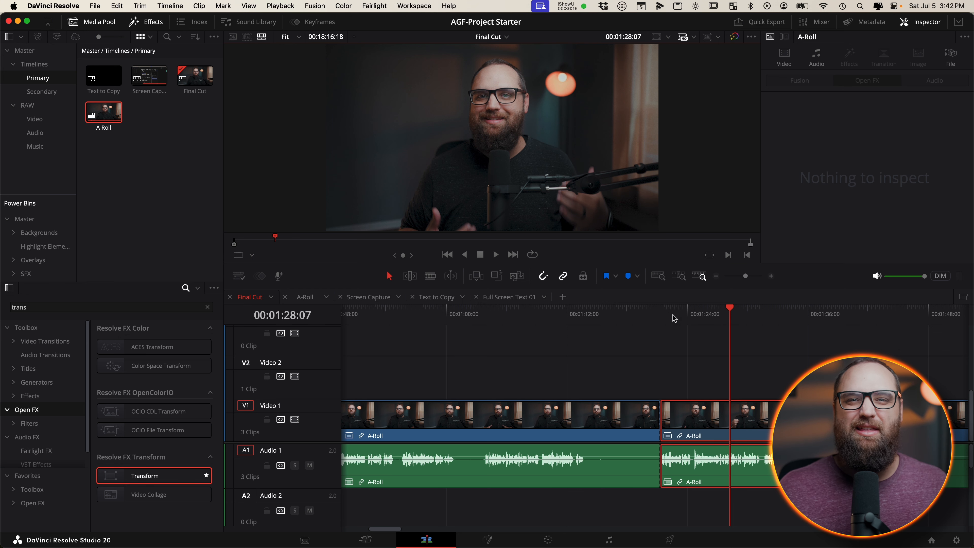
Step: Place the Cinematic Grunge clip from the Film overlays bin on Video 2 across the 00:01:21:11 cut and play it
{"action": "left_click", "coordinate": [664, 318]}
{"action": "left_click", "coordinate": [740, 277]}
{"action": "left_click_drag", "start_coordinate": [740, 276], "coordinate": [735, 275]}
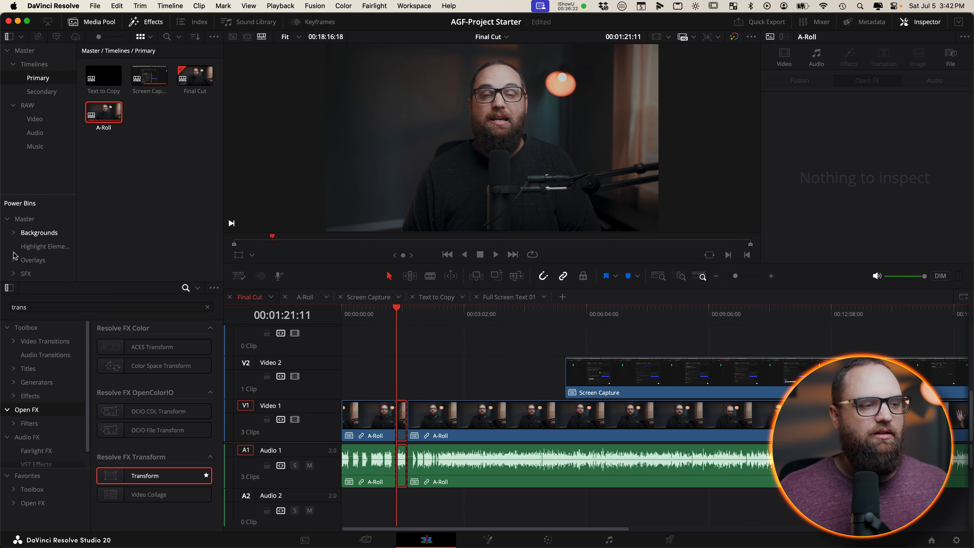
{"action": "left_click", "coordinate": [14, 260]}
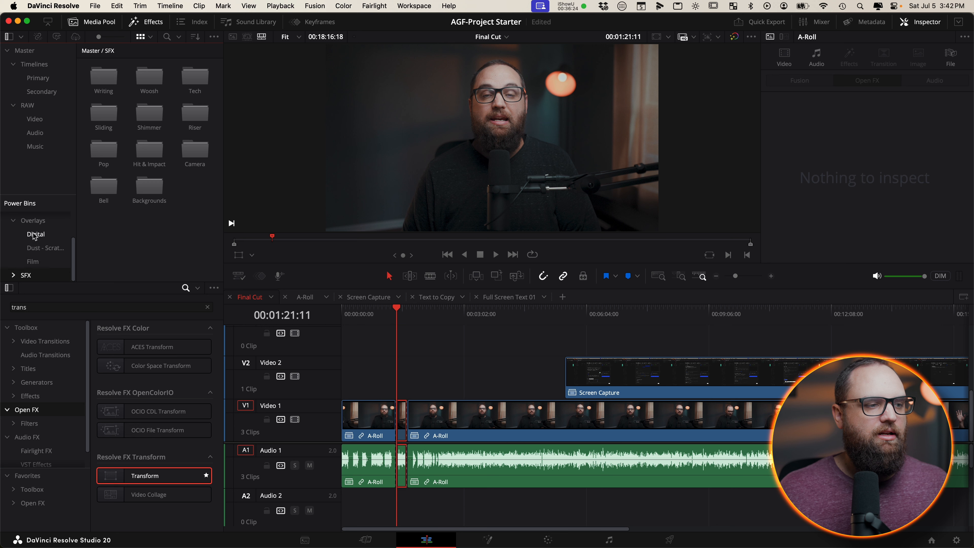
{"action": "left_click", "coordinate": [32, 261]}
{"action": "left_click_drag", "start_coordinate": [103, 75], "coordinate": [391, 378]}
{"action": "left_click", "coordinate": [770, 276]}
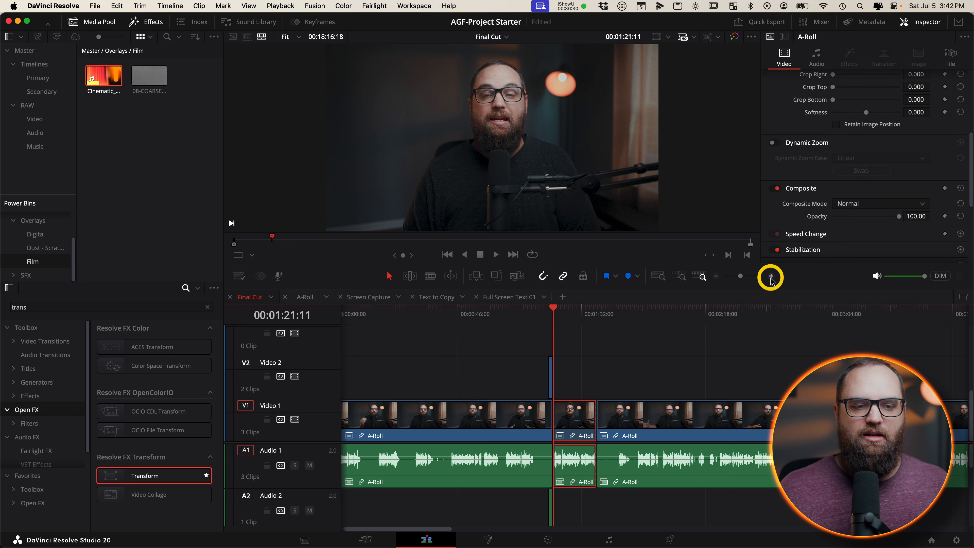
{"action": "left_click_drag", "start_coordinate": [633, 395], "coordinate": [652, 395]}
{"action": "left_click", "coordinate": [636, 309]}
{"action": "key", "text": "space"}
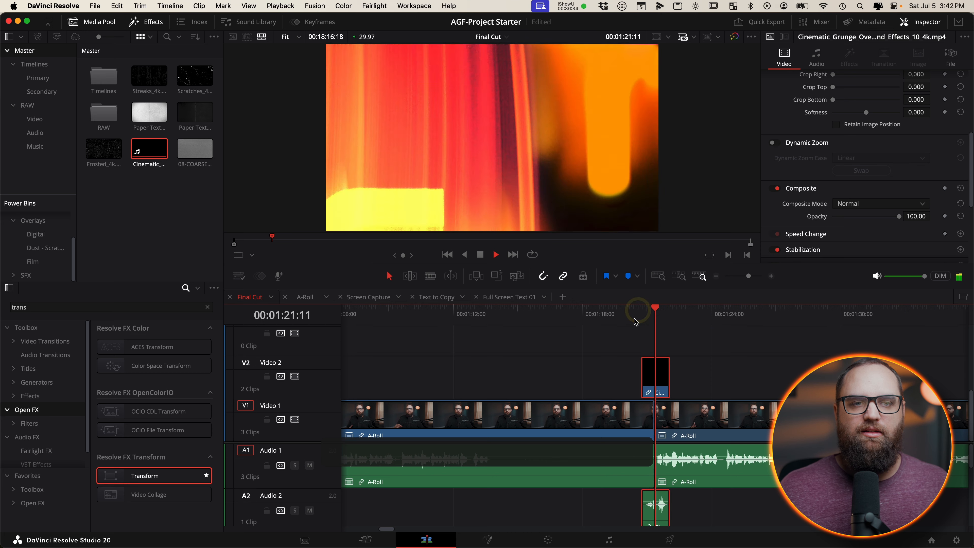
{"action": "key", "text": "space"}
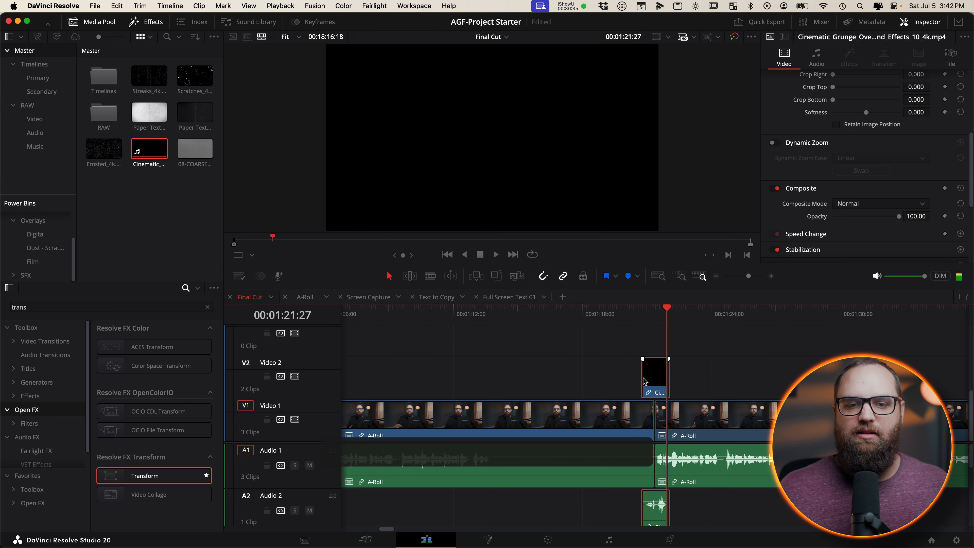
Step: Set the Cinematic Grunge overlay's composite mode to Add and play the transition from 00:01:20:14
{"action": "left_click", "coordinate": [867, 205]}
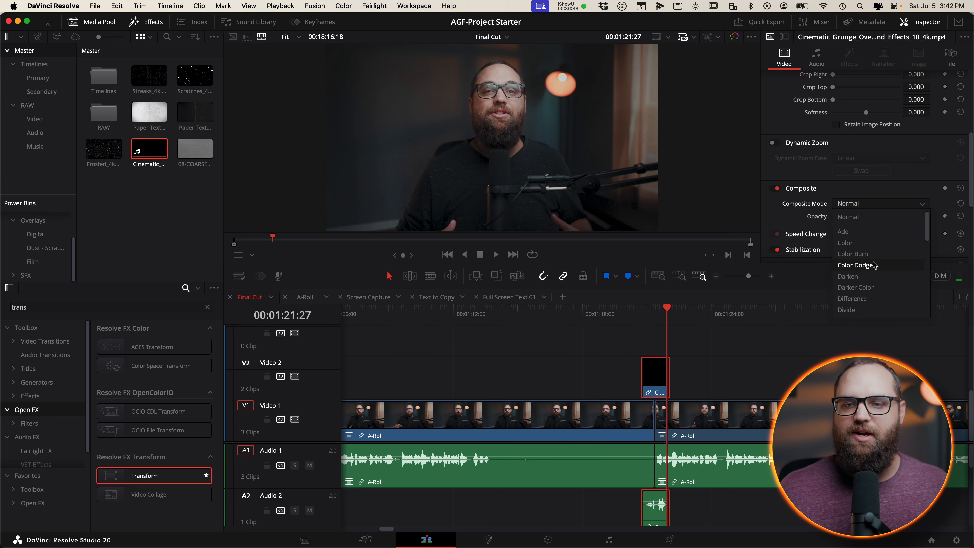
{"action": "left_click", "coordinate": [861, 231]}
{"action": "left_click", "coordinate": [635, 310]}
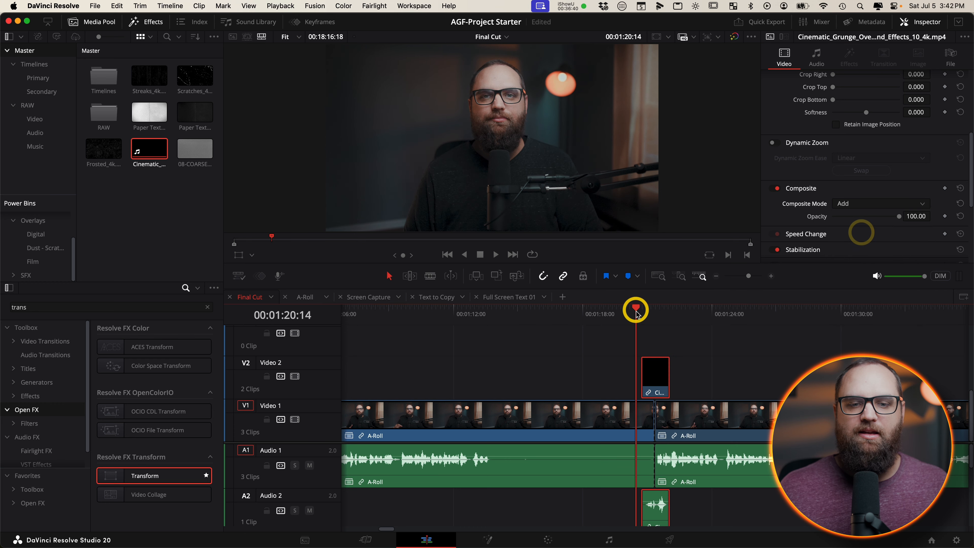
{"action": "key", "text": "space"}
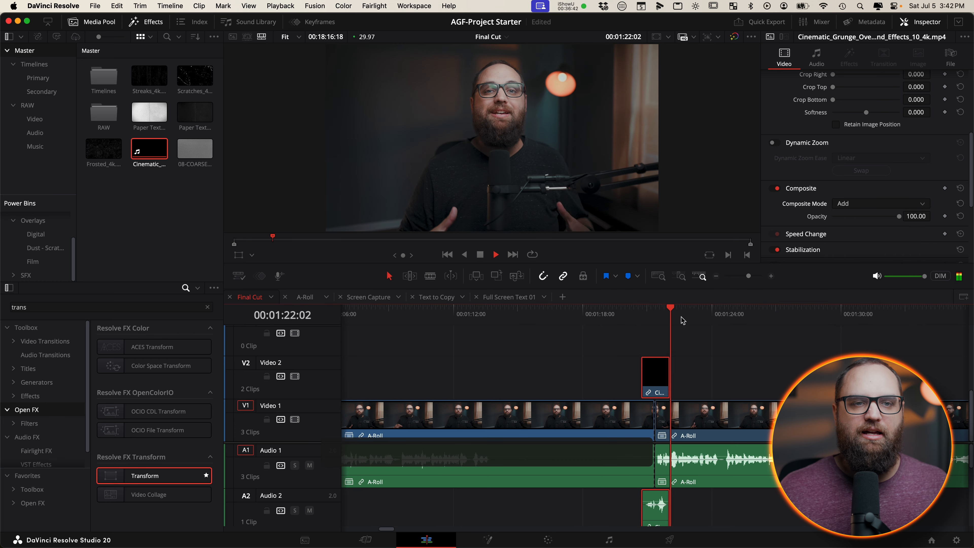
{"action": "key", "text": "space"}
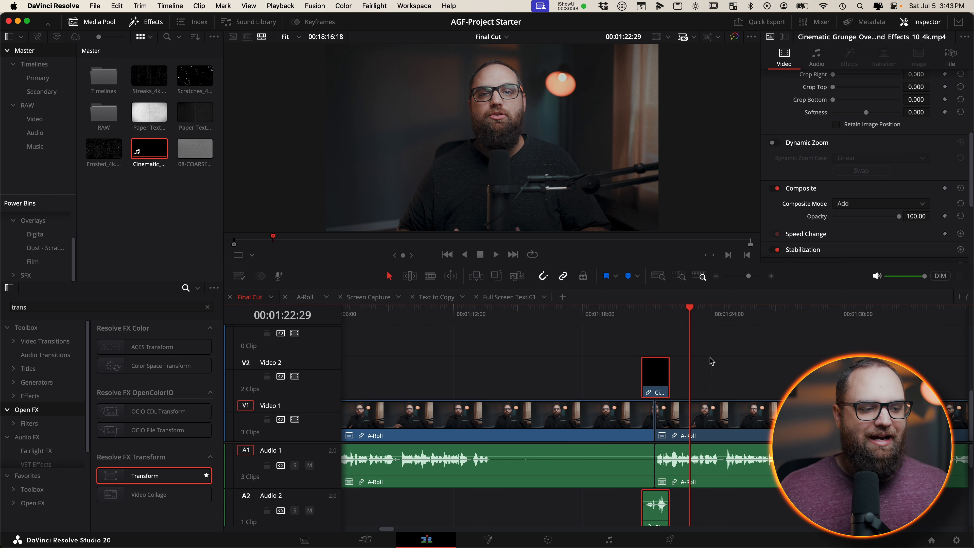
Step: Enlarge the Power Bins list so that its Backgrounds, Overlays and SFX bins fit together
{"action": "scroll", "coordinate": [33, 249], "scroll_direction": "up", "scroll_amount": 2}
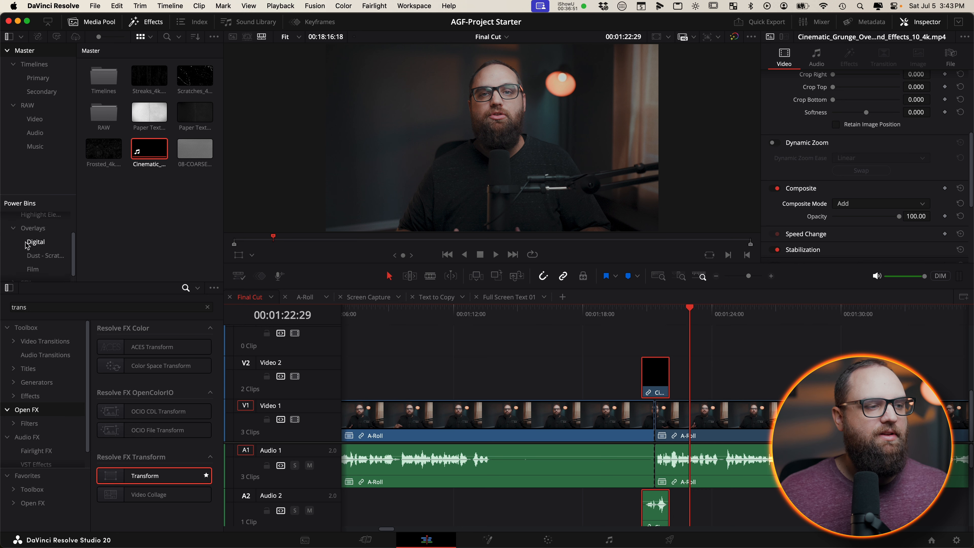
{"action": "left_click_drag", "start_coordinate": [31, 195], "coordinate": [37, 157]}
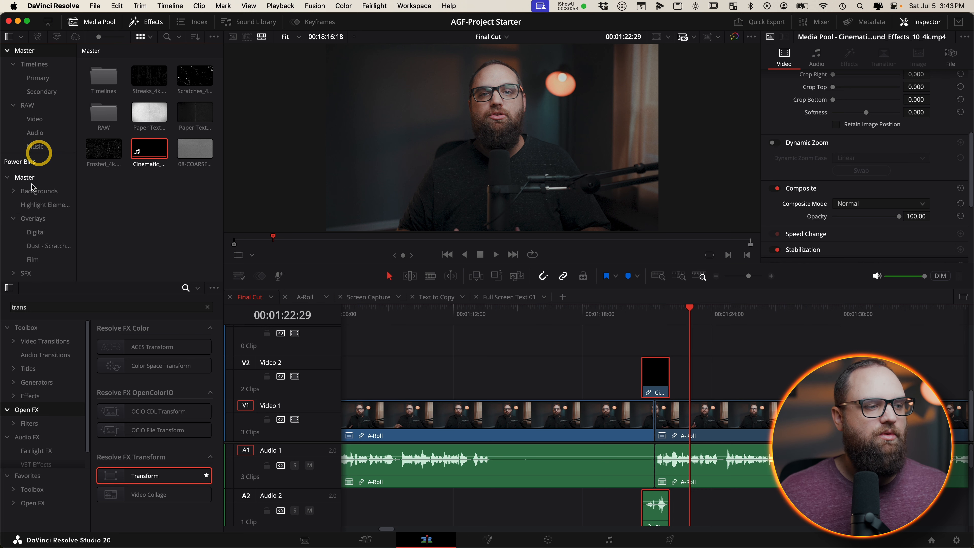
Step: Collapse the Overlays Power Bin and clear the effects search
{"action": "left_click", "coordinate": [13, 219]}
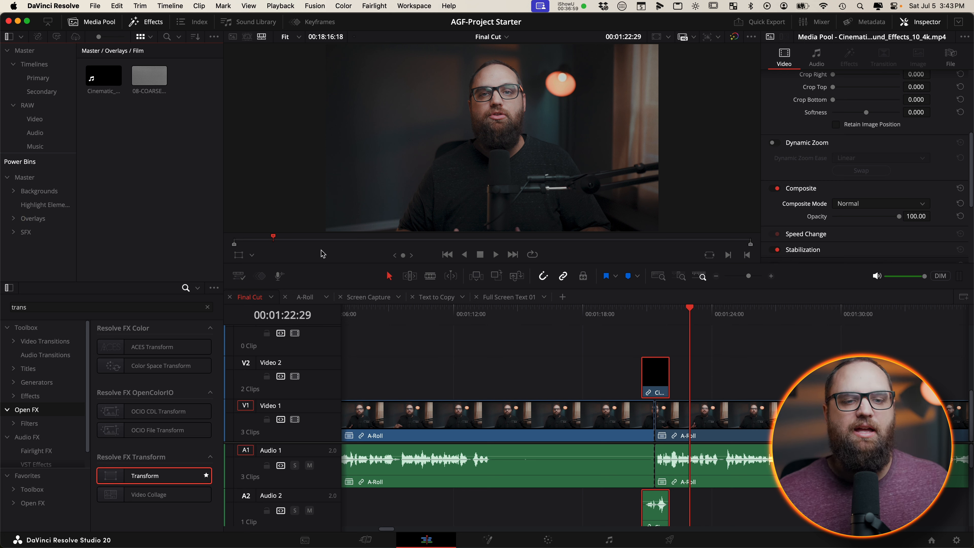
{"action": "left_click", "coordinate": [716, 276]}
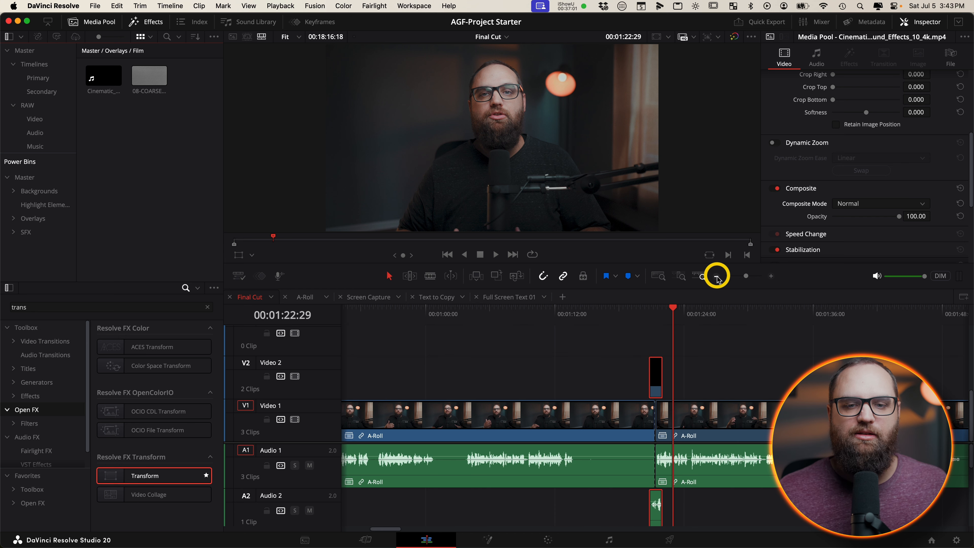
{"action": "left_click", "coordinate": [716, 276]}
{"action": "left_click", "coordinate": [716, 276]}
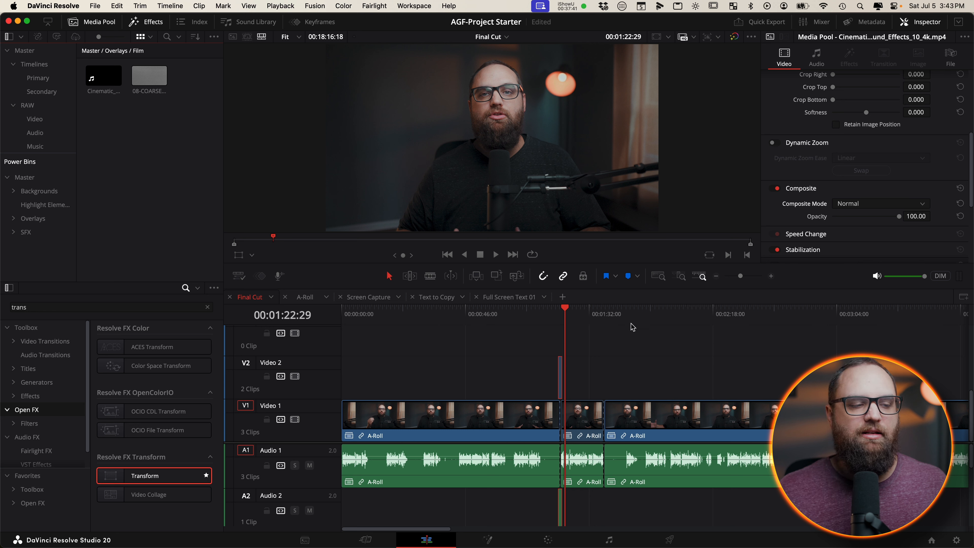
{"action": "left_click", "coordinate": [206, 307]}
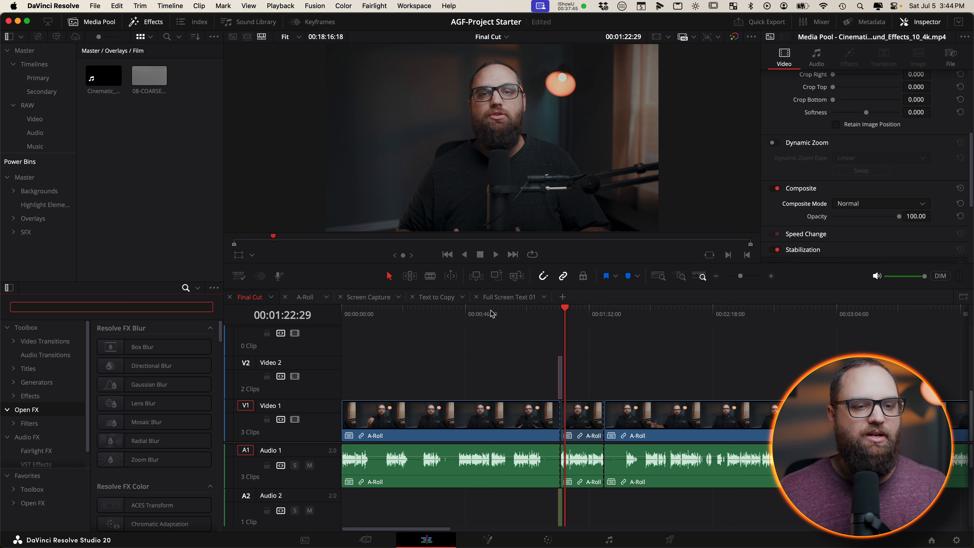
Step: Preview the opening words in the Full Screen Text 01 timeline and return to the Final Cut timeline
{"action": "left_click", "coordinate": [500, 299]}
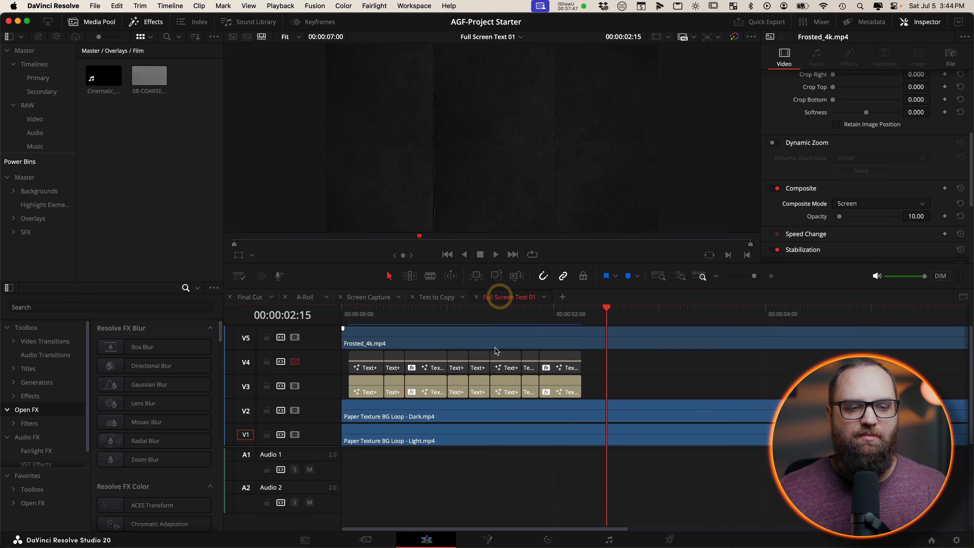
{"action": "left_click", "coordinate": [407, 313]}
{"action": "left_click_drag", "start_coordinate": [407, 313], "coordinate": [380, 315]}
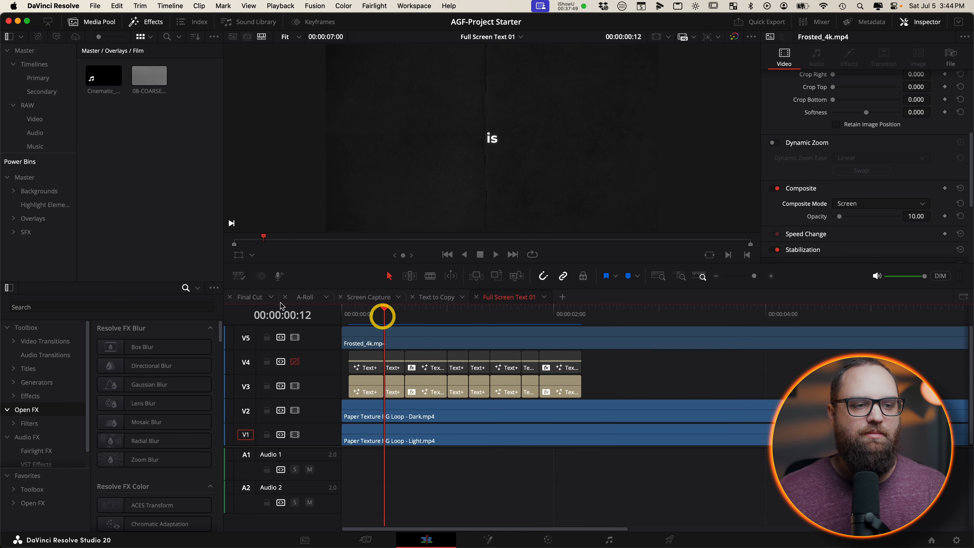
{"action": "left_click", "coordinate": [253, 298]}
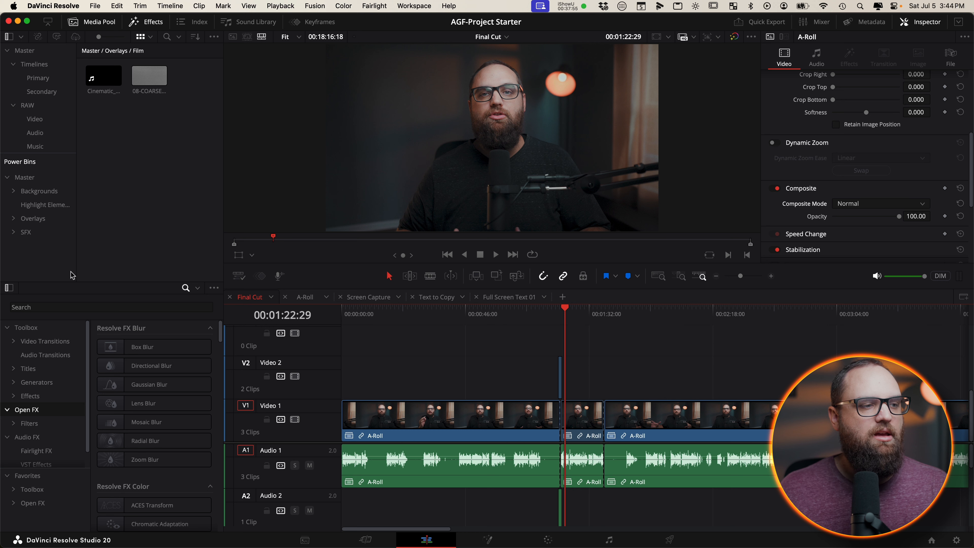
Step: Collapse the Open FX category and show the MotionVFX mKeynote Typography titles in the effects library
{"action": "left_click", "coordinate": [8, 328]}
{"action": "left_click", "coordinate": [7, 343]}
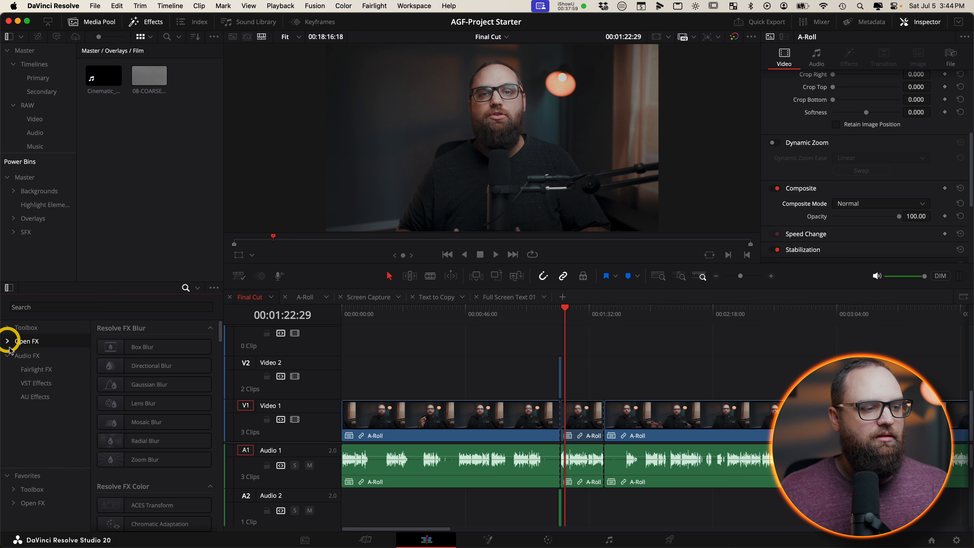
{"action": "left_click", "coordinate": [8, 327]}
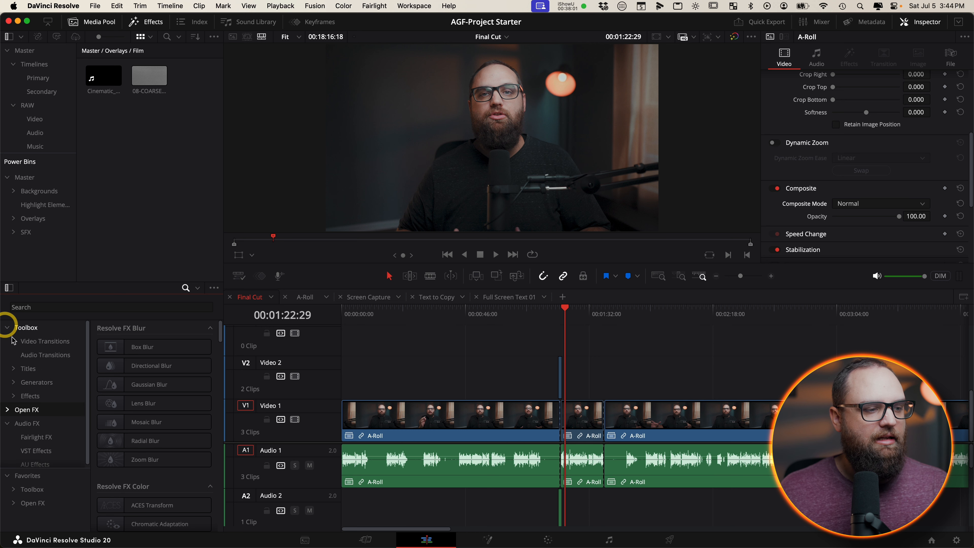
{"action": "left_click", "coordinate": [14, 368]}
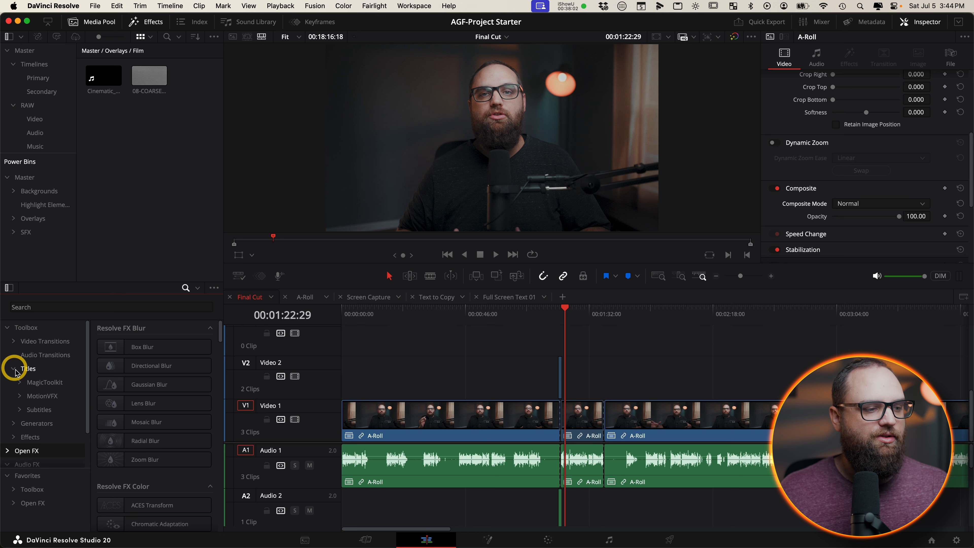
{"action": "left_click", "coordinate": [20, 396]}
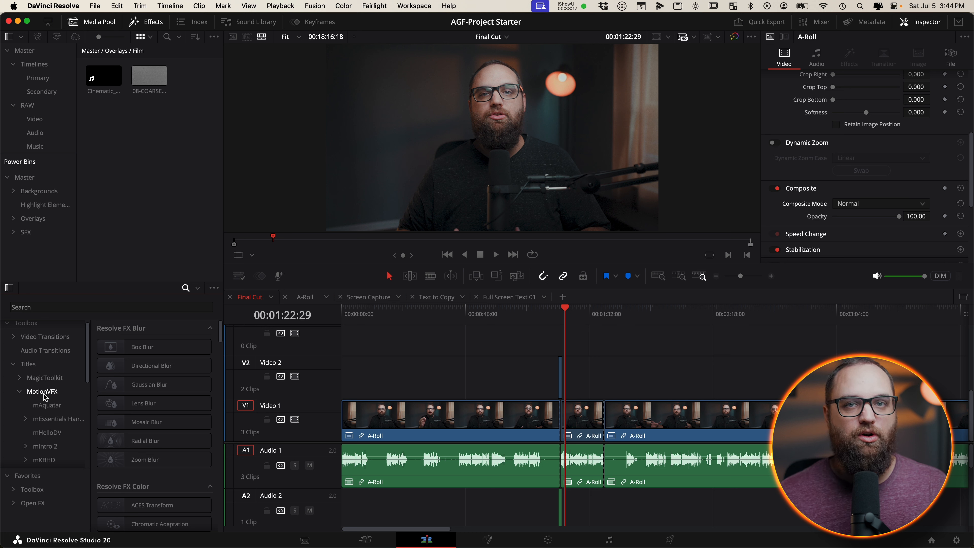
{"action": "scroll", "coordinate": [46, 395], "scroll_direction": "down", "scroll_amount": 2}
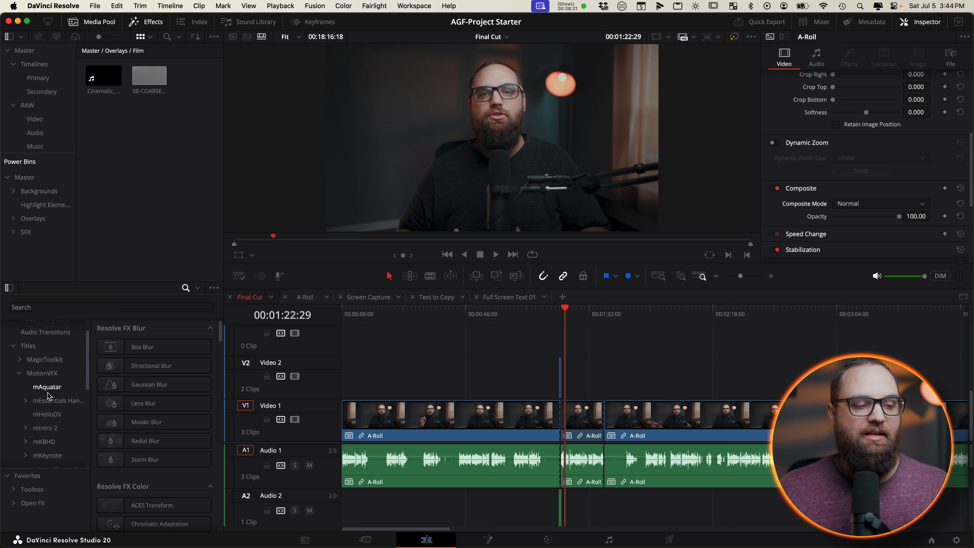
{"action": "scroll", "coordinate": [39, 402], "scroll_direction": "down", "scroll_amount": 3}
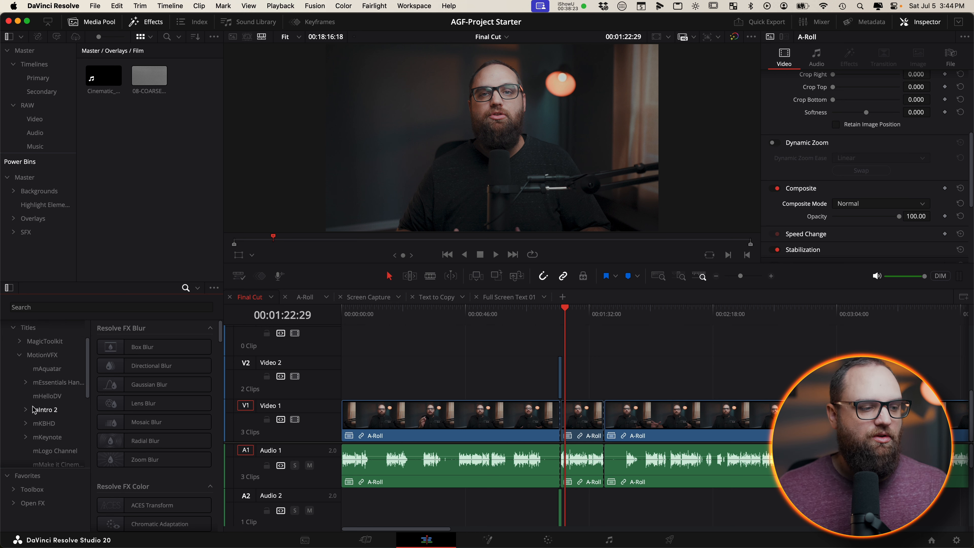
{"action": "scroll", "coordinate": [31, 409], "scroll_direction": "down", "scroll_amount": 1}
{"action": "left_click", "coordinate": [25, 418]}
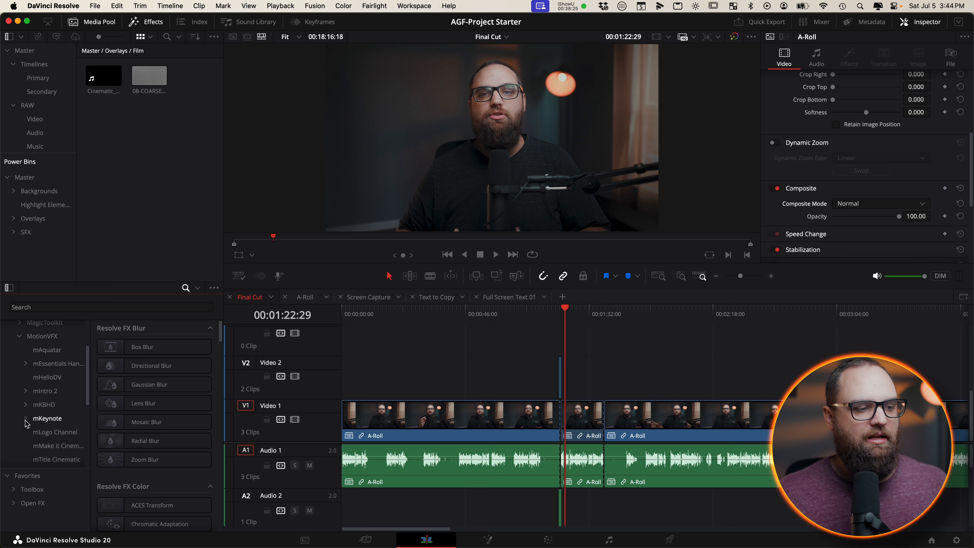
{"action": "scroll", "coordinate": [48, 420], "scroll_direction": "down", "scroll_amount": 9}
{"action": "left_click", "coordinate": [57, 412]}
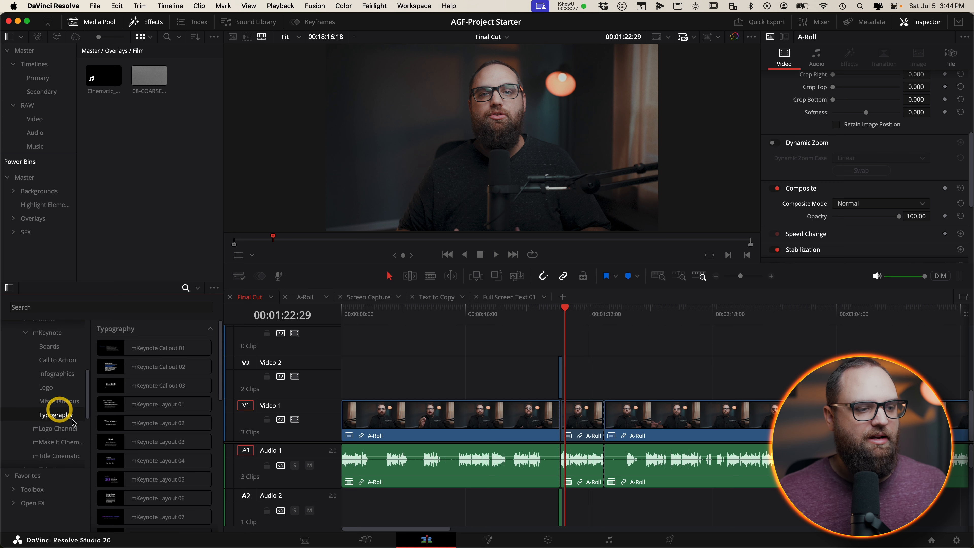
Step: Place the mKeynote Layout 01 title on Video 2 at the start of the third A-Roll segment and play it
{"action": "left_click", "coordinate": [113, 407]}
{"action": "left_click_drag", "start_coordinate": [114, 406], "coordinate": [603, 378]}
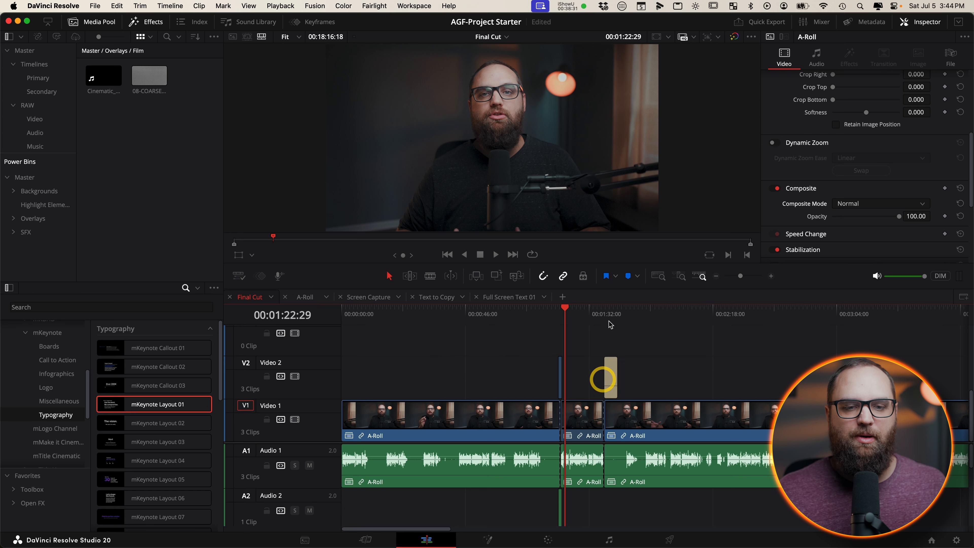
{"action": "left_click", "coordinate": [606, 318]}
{"action": "key", "text": "space"}
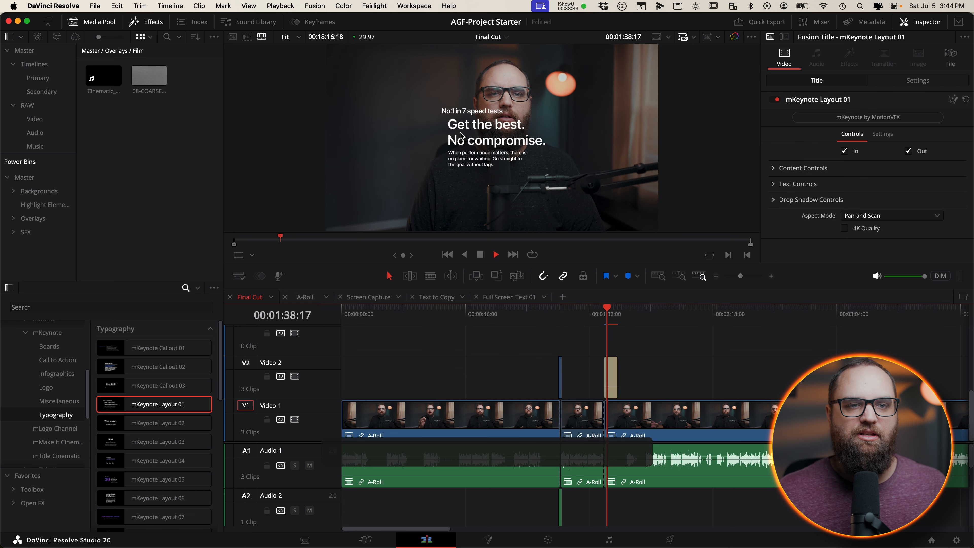
{"action": "key", "text": "space"}
Step: Set the title's header text to "dfghdshrt" and move the title clip so it ends at 00:01:46:27
{"action": "left_click", "coordinate": [611, 372]}
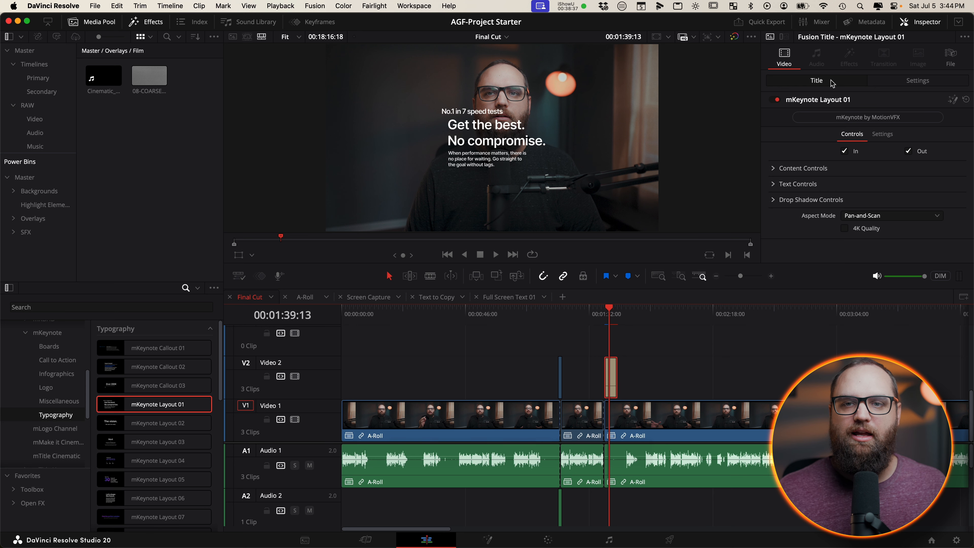
{"action": "left_click", "coordinate": [781, 185]}
{"action": "left_click_drag", "start_coordinate": [847, 215], "coordinate": [772, 212]}
{"action": "type", "text": "dfghdshrt"}
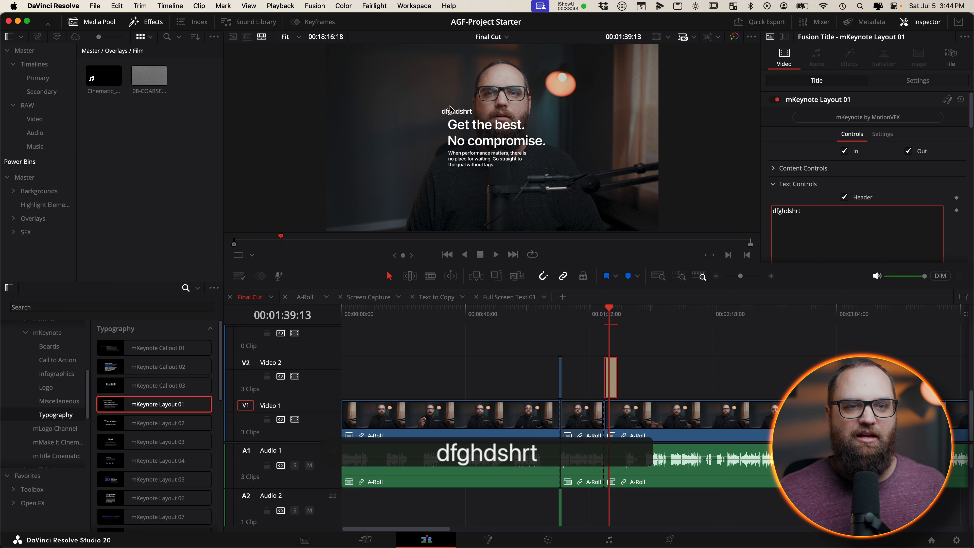
{"action": "left_click_drag", "start_coordinate": [625, 312], "coordinate": [629, 314]}
{"action": "mouse_move", "coordinate": [612, 371]}
{"action": "left_mouse_down"}
{"action": "mouse_move", "coordinate": [641, 372]}
{"action": "mouse_move", "coordinate": [619, 370]}
{"action": "left_mouse_up"}
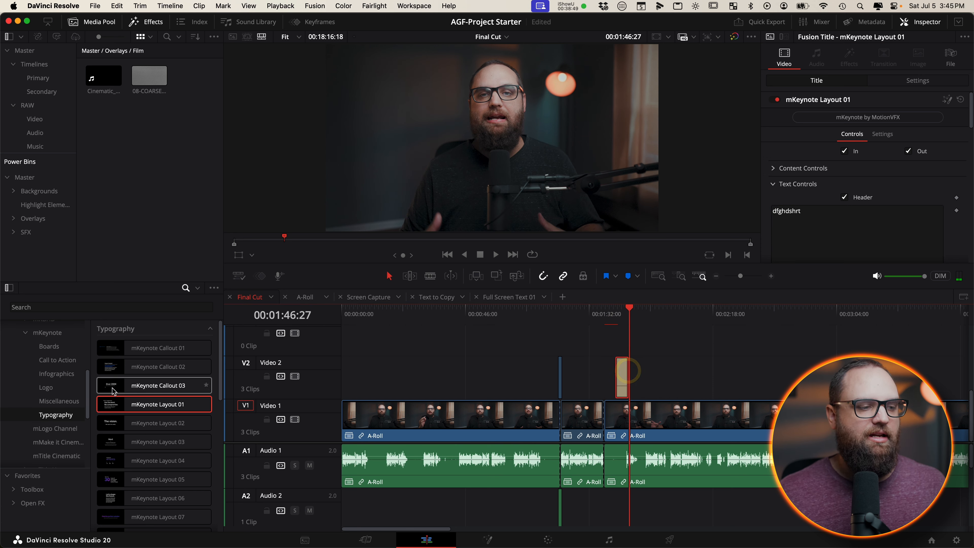
Step: Collapse the mKeynote titles and check the Full Screen Text 01 and Text to Copy timelines before returning to Final Cut
{"action": "scroll", "coordinate": [42, 384], "scroll_direction": "up", "scroll_amount": 1}
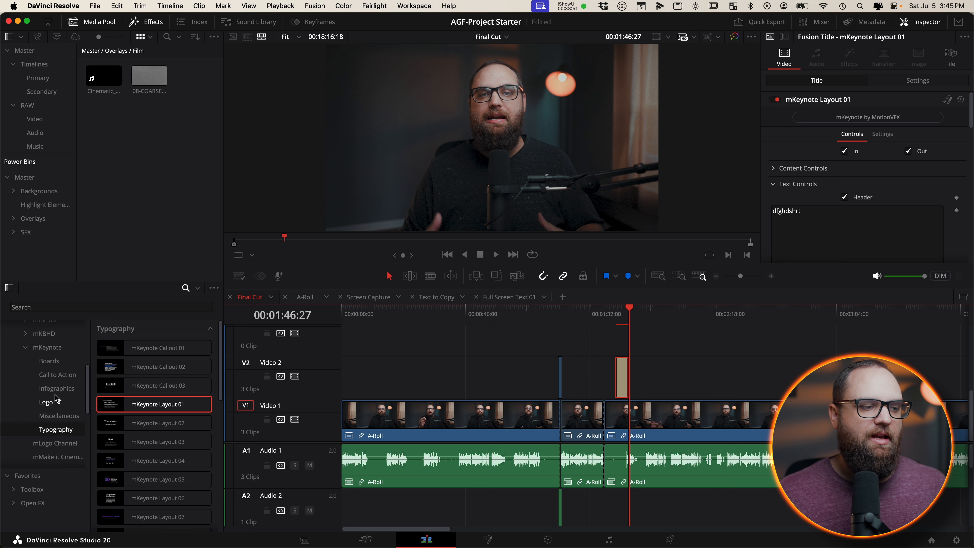
{"action": "left_click", "coordinate": [26, 348]}
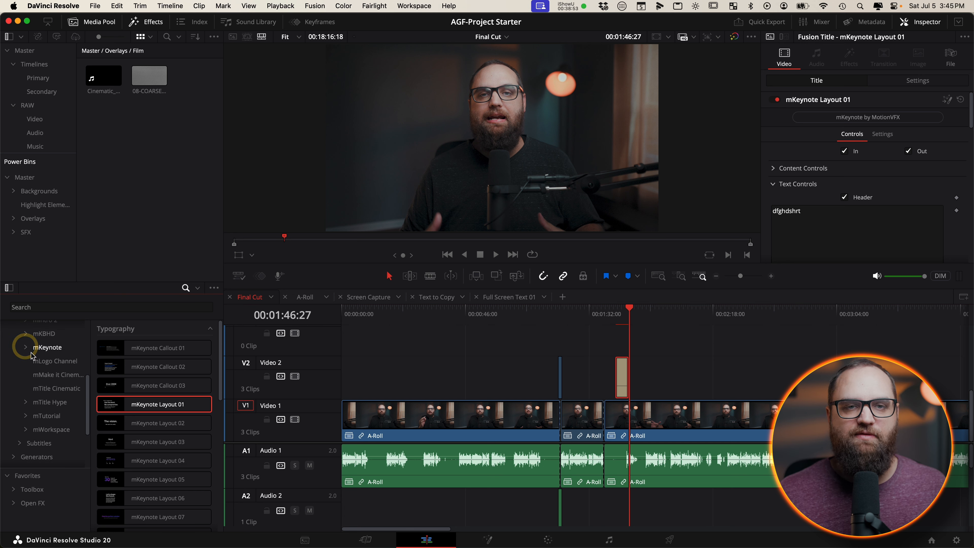
{"action": "left_click", "coordinate": [517, 296]}
{"action": "left_click", "coordinate": [438, 296]}
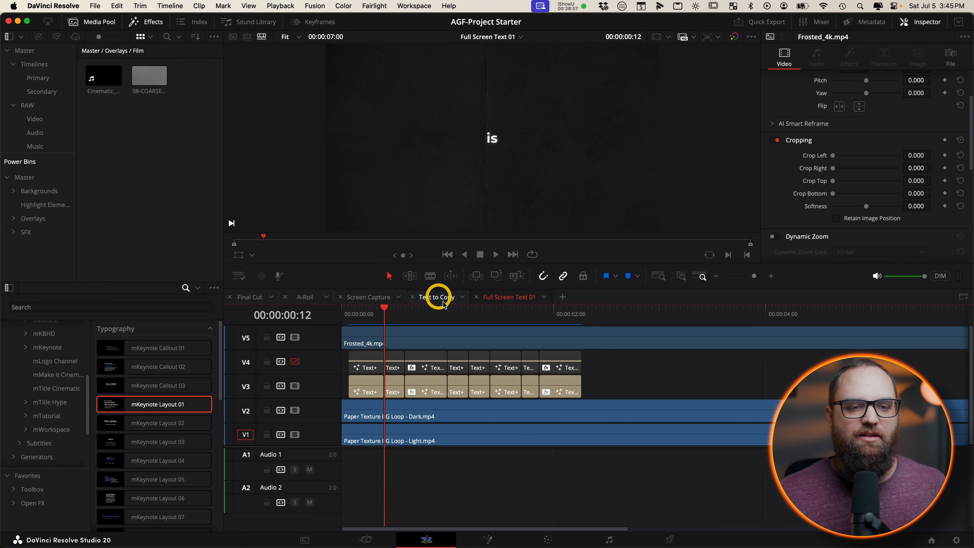
{"action": "left_click_drag", "start_coordinate": [383, 317], "coordinate": [348, 321]}
{"action": "left_click", "coordinate": [252, 297]}
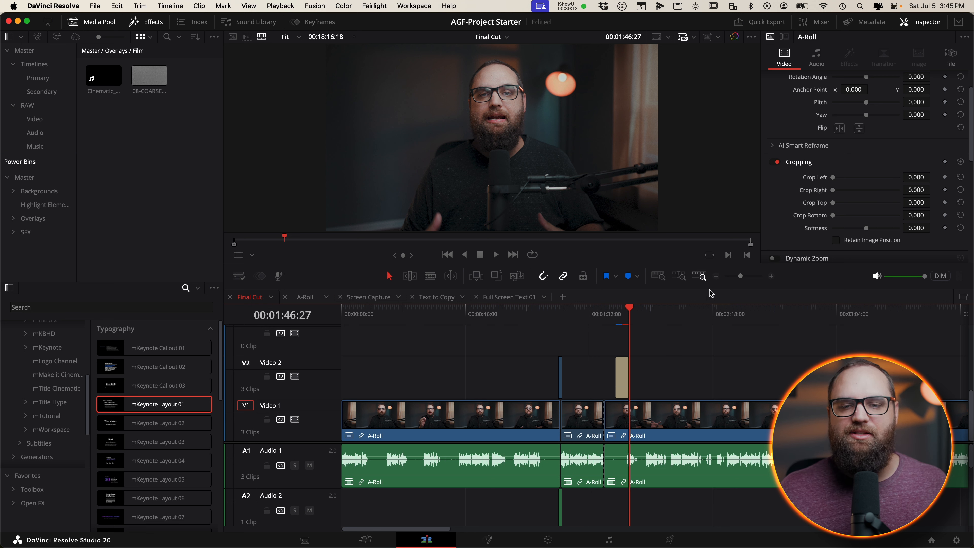
Step: Place Neutral_Whoosh_Long_Slow_Soft_01.wav from the SFX Woosh bin on Audio 2 at the start of the mKeynote title
{"action": "left_click", "coordinate": [715, 276]}
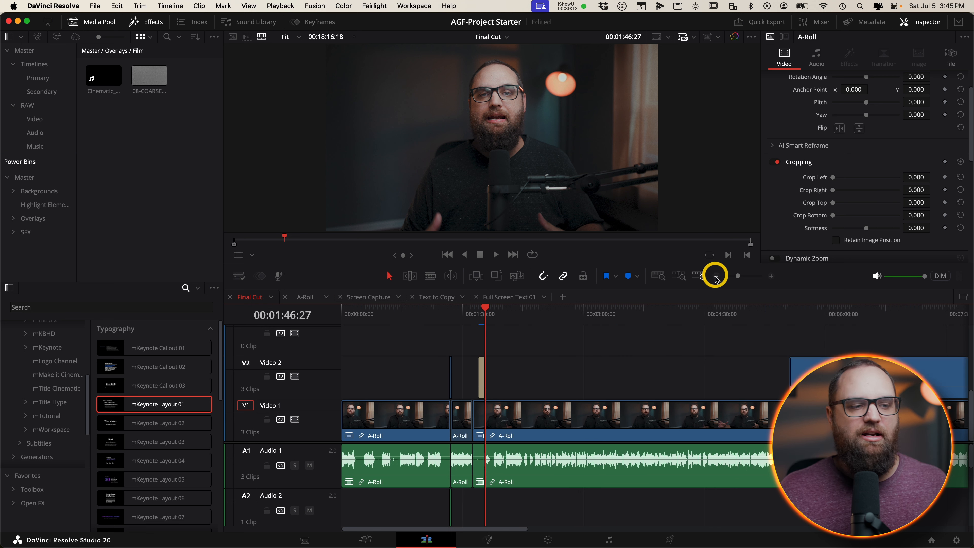
{"action": "left_click", "coordinate": [14, 232]}
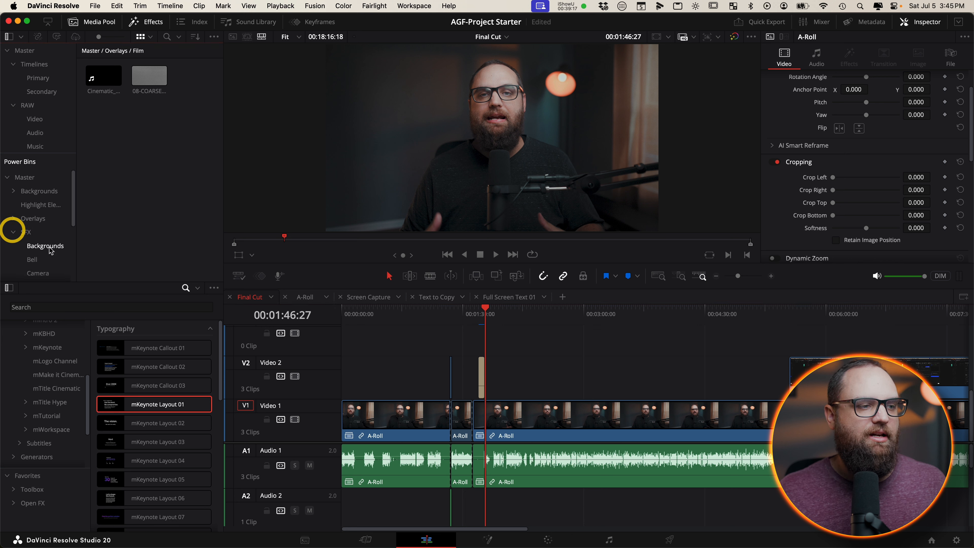
{"action": "scroll", "coordinate": [39, 245], "scroll_direction": "down", "scroll_amount": 2}
{"action": "scroll", "coordinate": [40, 245], "scroll_direction": "down", "scroll_amount": 3}
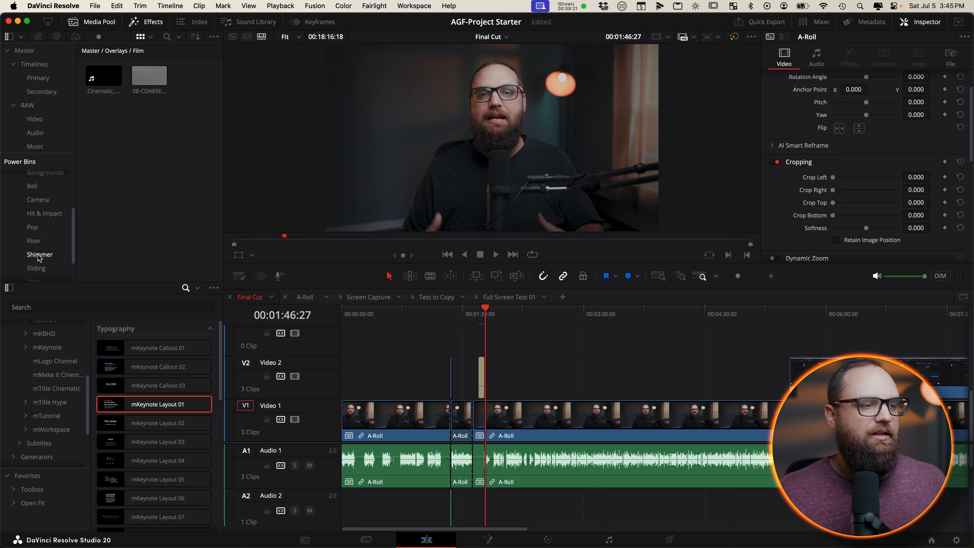
{"action": "scroll", "coordinate": [37, 249], "scroll_direction": "down", "scroll_amount": 2}
{"action": "left_click", "coordinate": [37, 263]}
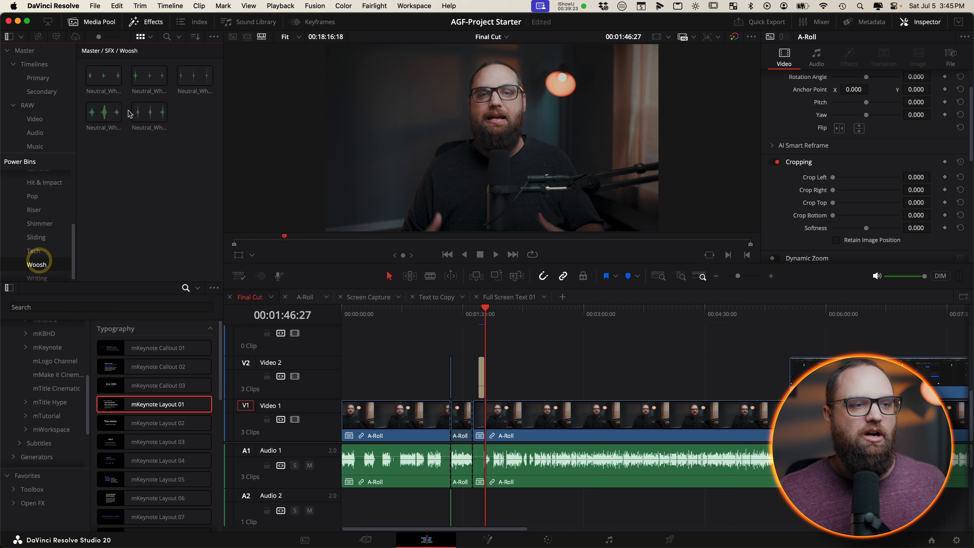
{"action": "left_click_drag", "start_coordinate": [103, 112], "coordinate": [482, 509]}
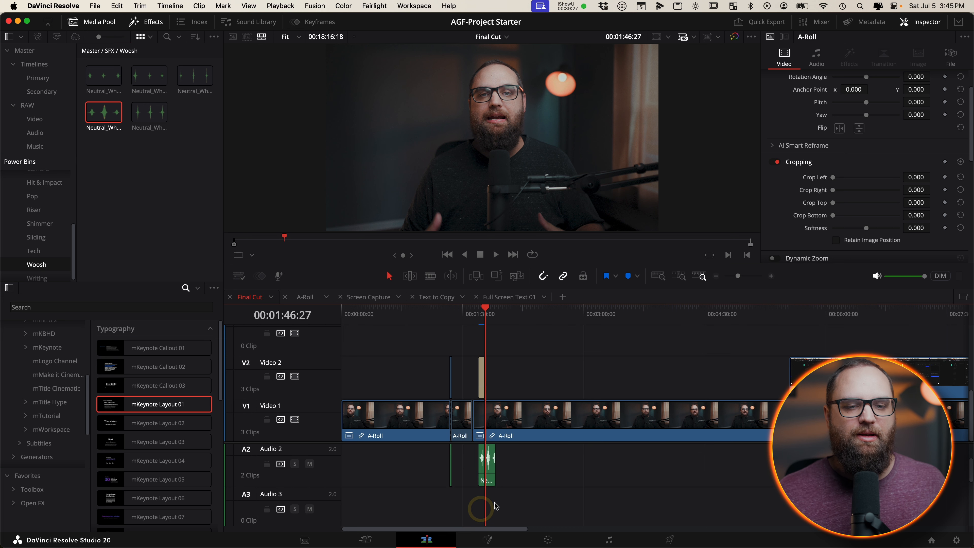
Step: Shift the whoosh clip about 2 seconds earlier so it starts before the title, and play the result
{"action": "left_click", "coordinate": [771, 276]}
{"action": "left_click", "coordinate": [771, 276]}
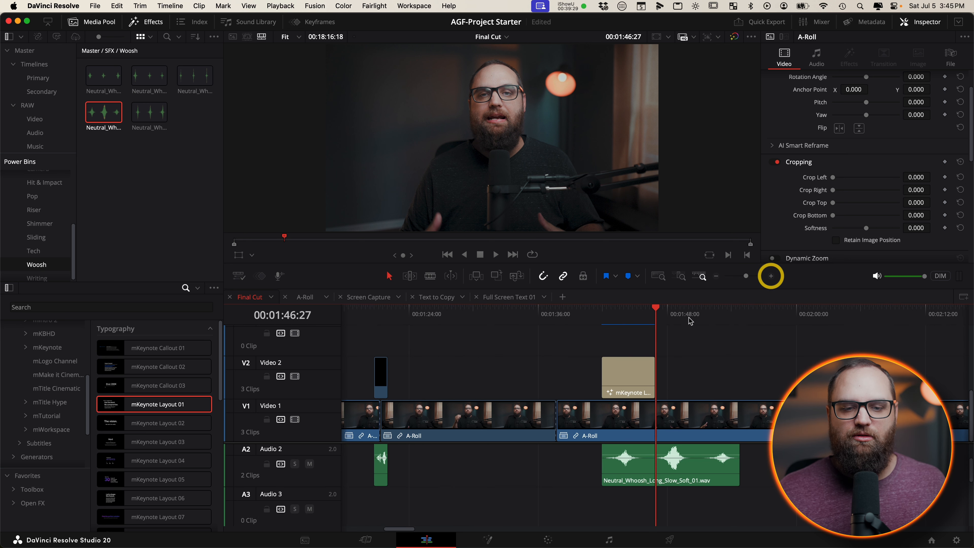
{"action": "left_click", "coordinate": [627, 480]}
{"action": "left_click_drag", "start_coordinate": [627, 480], "coordinate": [620, 480]}
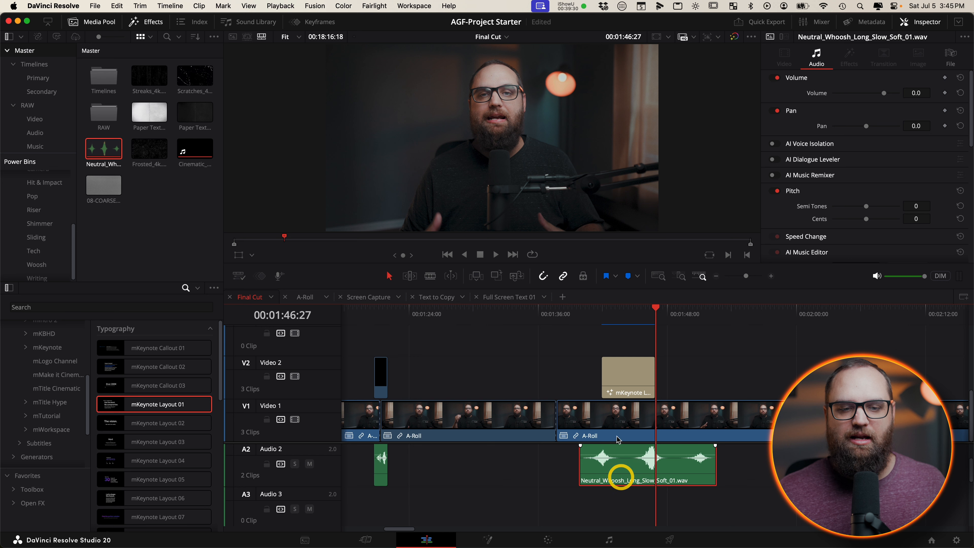
{"action": "left_click", "coordinate": [594, 314]}
{"action": "key", "text": "space"}
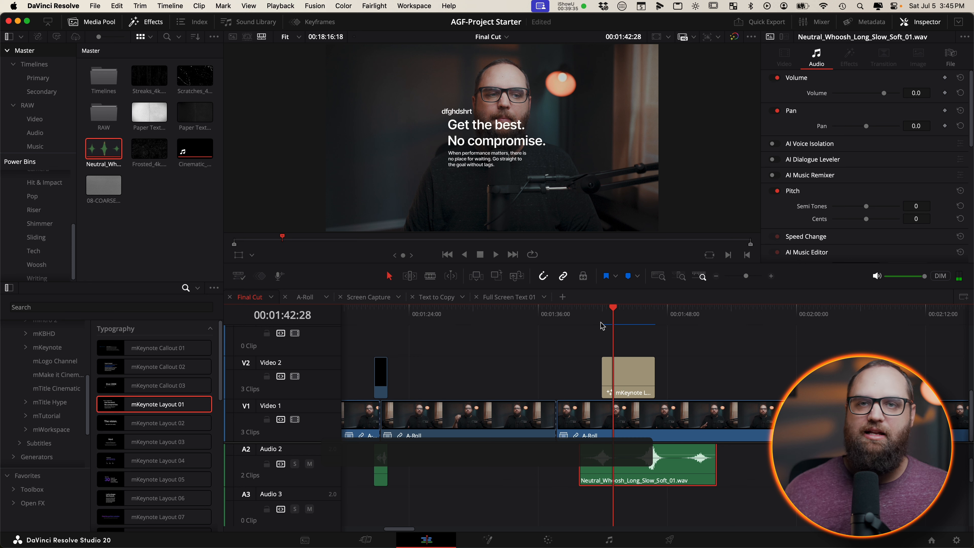
Step: Enlarge the timeline's audio area to fit more audio tracks and switch to the Deliver page
{"action": "left_click", "coordinate": [716, 276]}
{"action": "left_click", "coordinate": [716, 276]}
{"action": "left_click", "coordinate": [716, 276]}
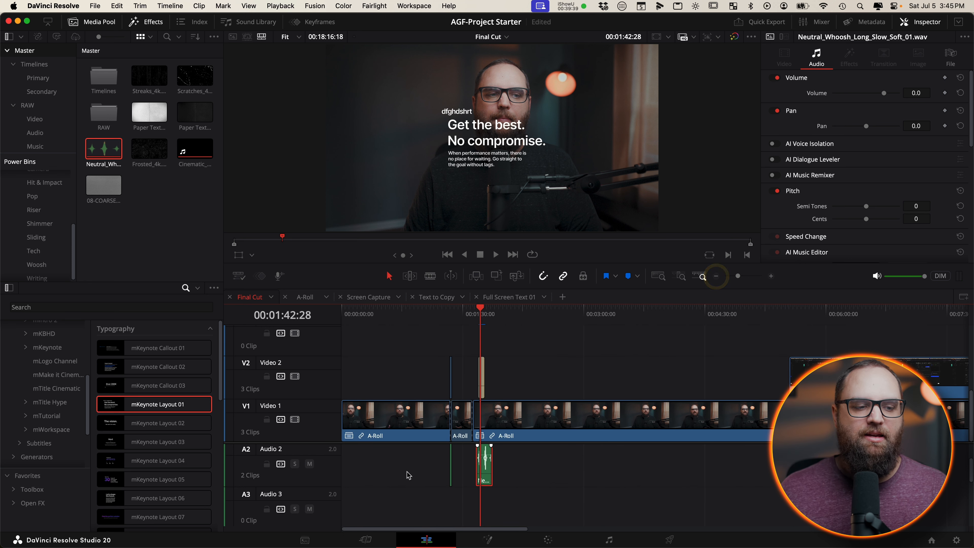
{"action": "left_click_drag", "start_coordinate": [315, 442], "coordinate": [315, 376]}
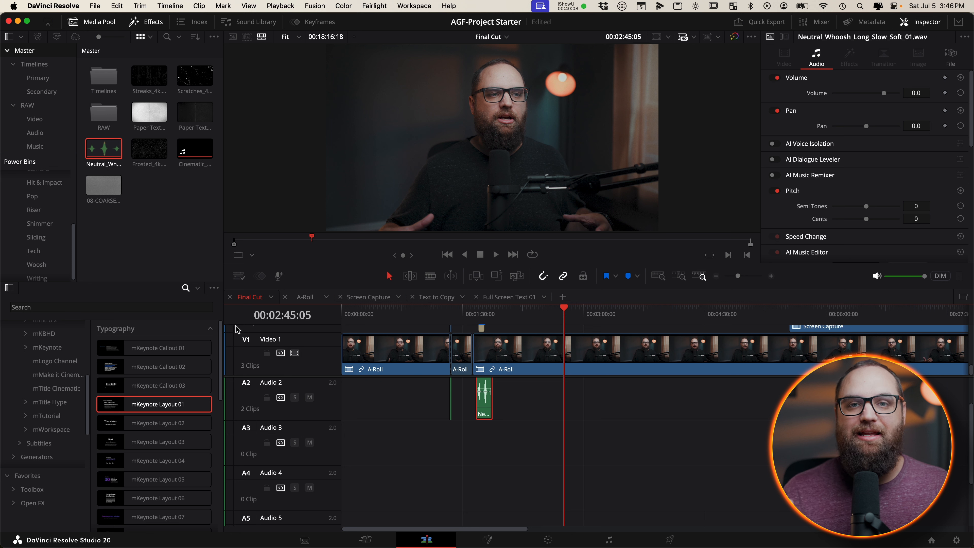
{"action": "left_click", "coordinate": [675, 541]}
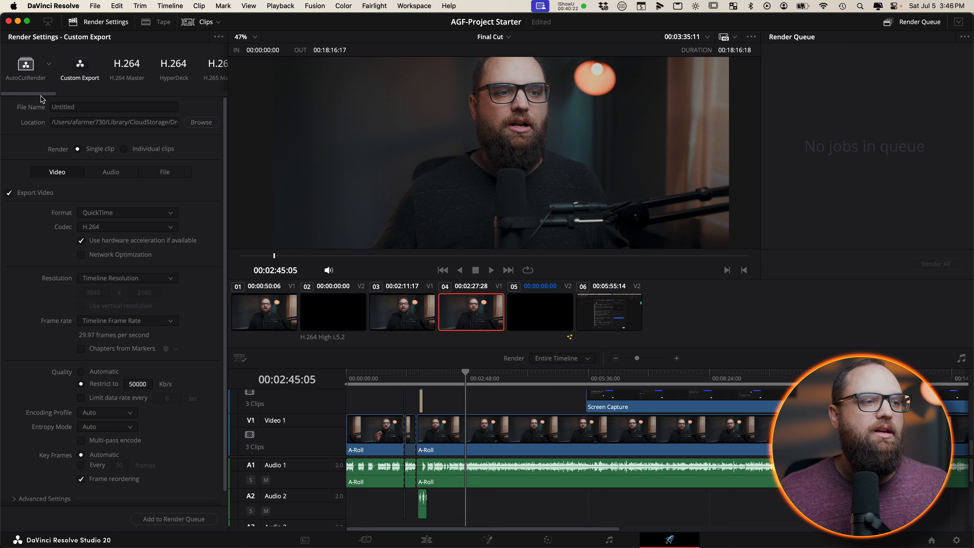
Step: Choose the H.264 Master render preset and restrict the video quality to 60000 Kb/s
{"action": "left_click", "coordinate": [128, 71]}
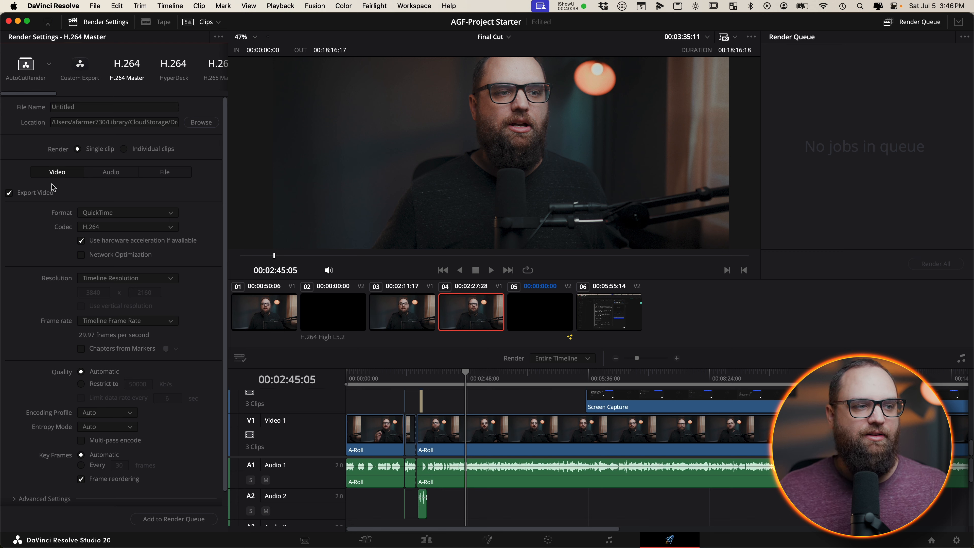
{"action": "scroll", "coordinate": [42, 236], "scroll_direction": "down", "scroll_amount": 1}
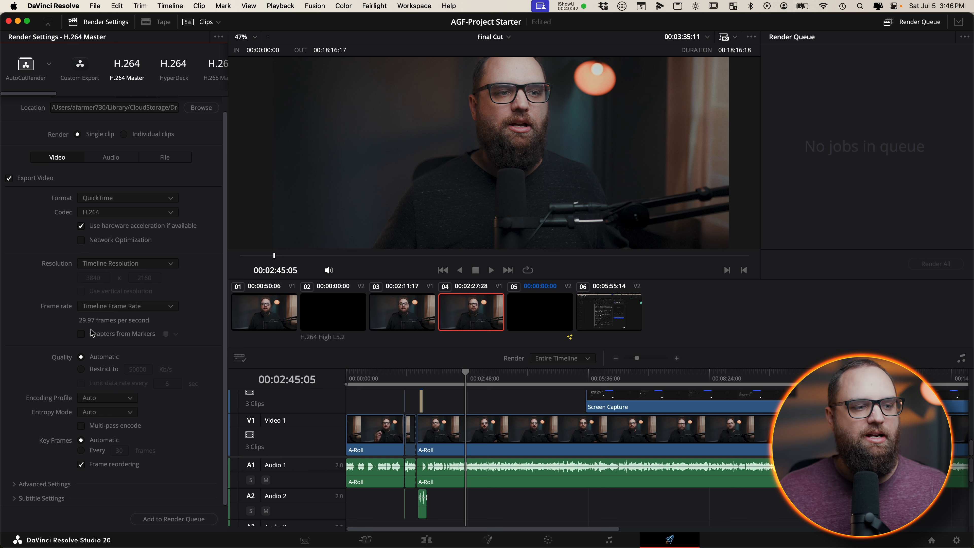
{"action": "left_click", "coordinate": [81, 368]}
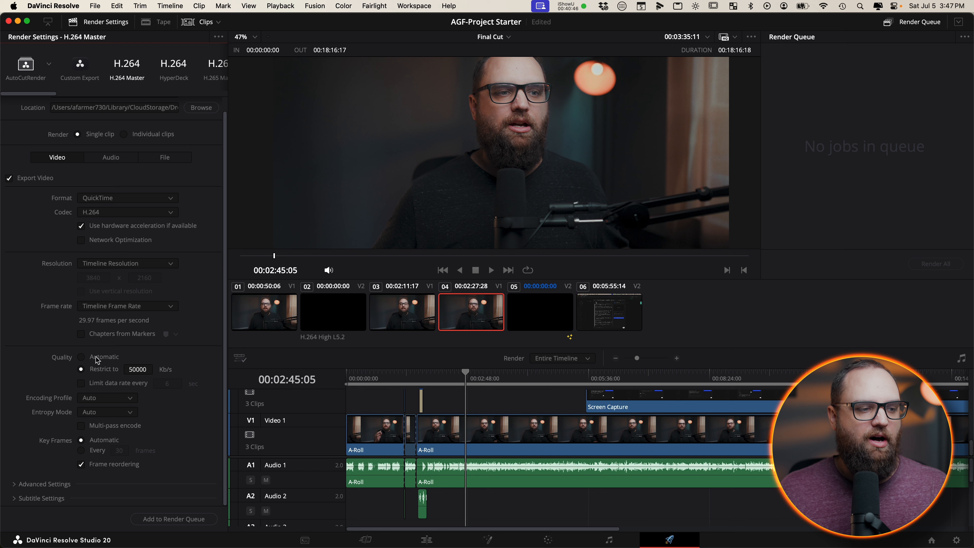
{"action": "left_click", "coordinate": [132, 369]}
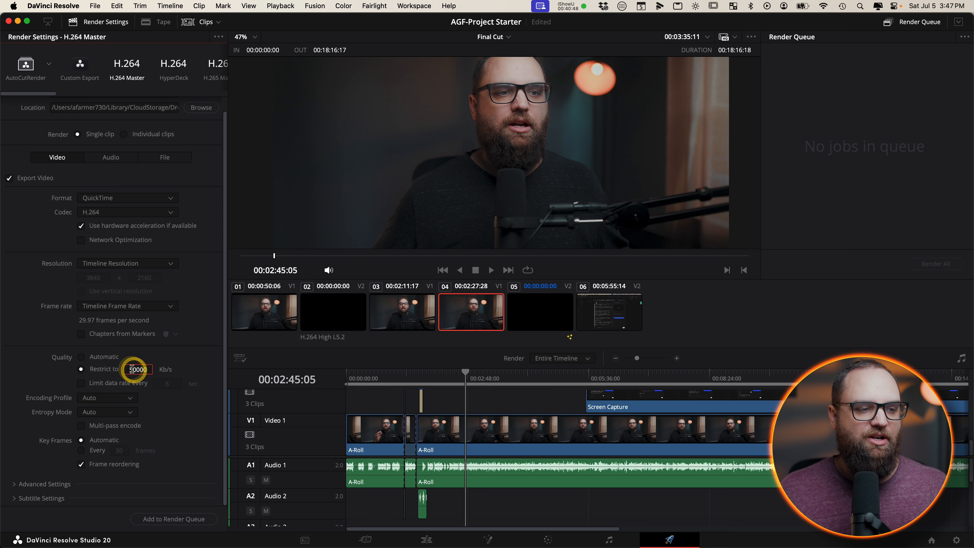
{"action": "left_click_drag", "start_coordinate": [133, 370], "coordinate": [125, 371]}
{"action": "type", "text": "6"}
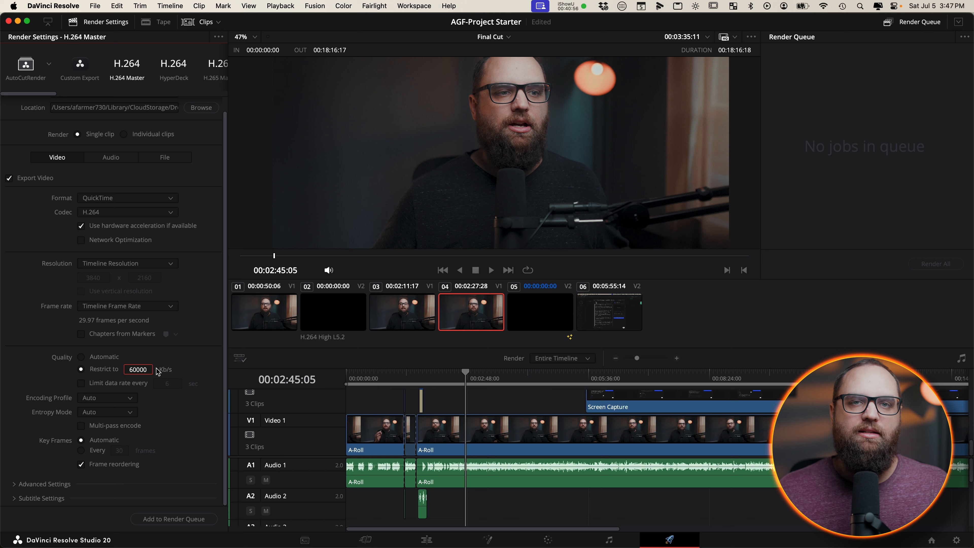
{"action": "left_click", "coordinate": [186, 367]}
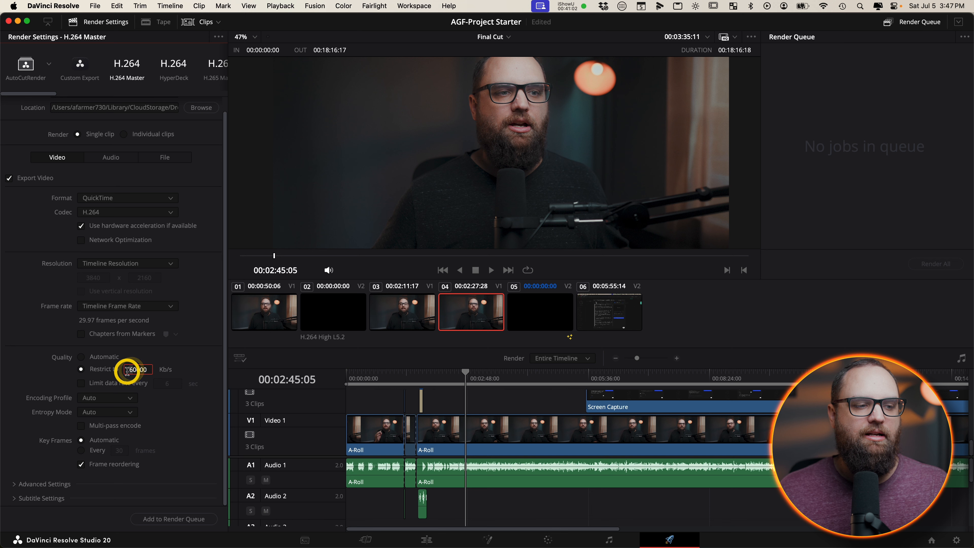
Step: Try a quality restriction of 30000 Kb/s and set it back to 60000 Kb/s
{"action": "key", "text": "Delete"}
{"action": "type", "text": "3"}
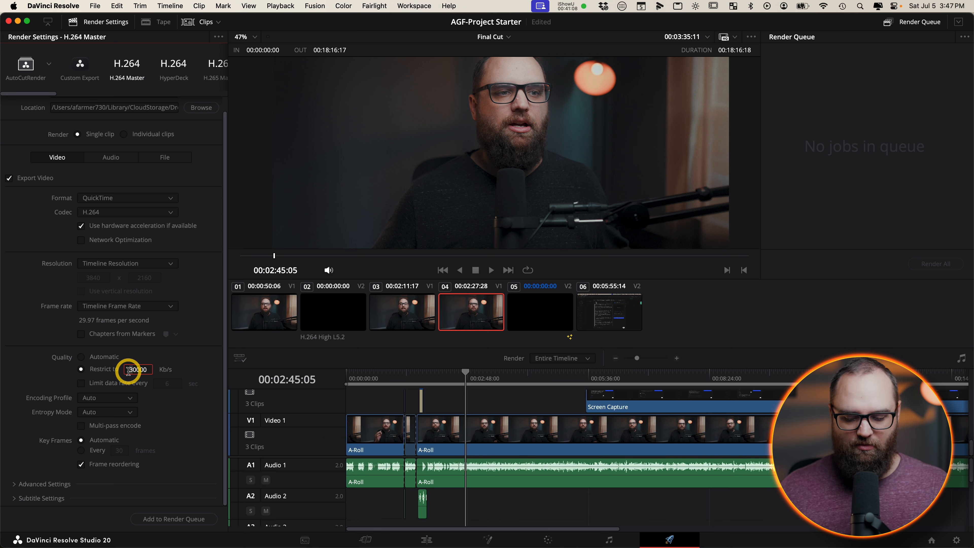
{"action": "key", "text": "Delete"}
{"action": "type", "text": "6"}
{"action": "left_click", "coordinate": [50, 366]}
Step: Review the color space and gamma tags in the advanced settings and try to queue the render, cancelling the replacement of the existing file
{"action": "left_click", "coordinate": [31, 483]}
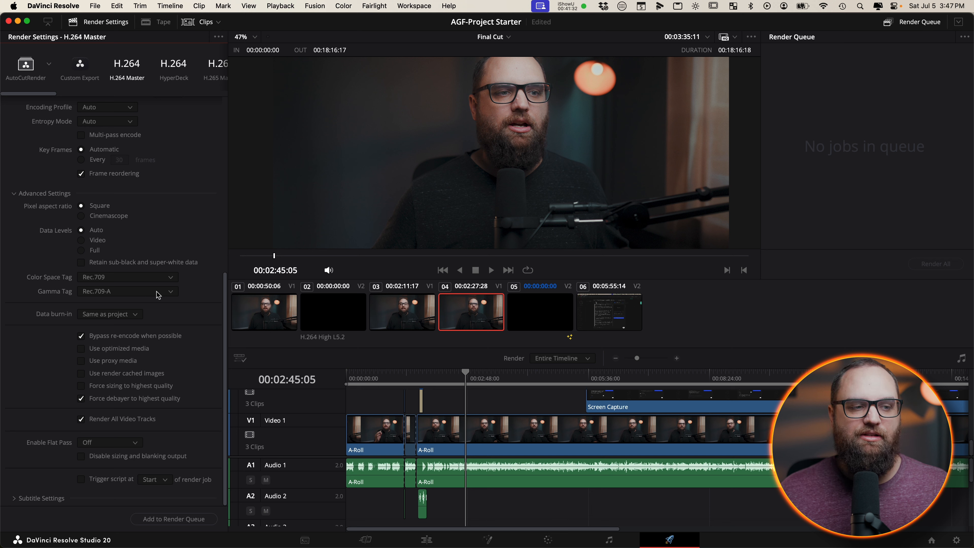
{"action": "left_click", "coordinate": [163, 516]}
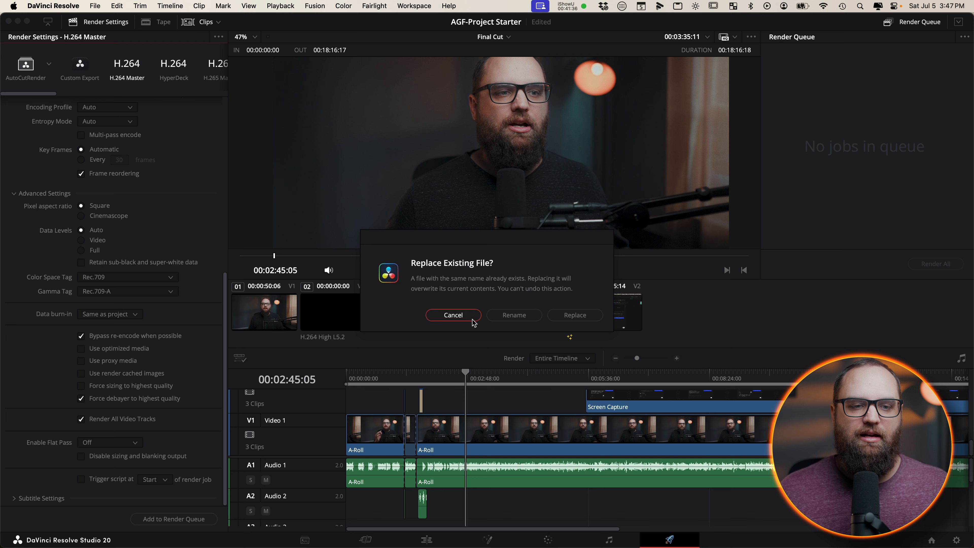
{"action": "left_click", "coordinate": [449, 314]}
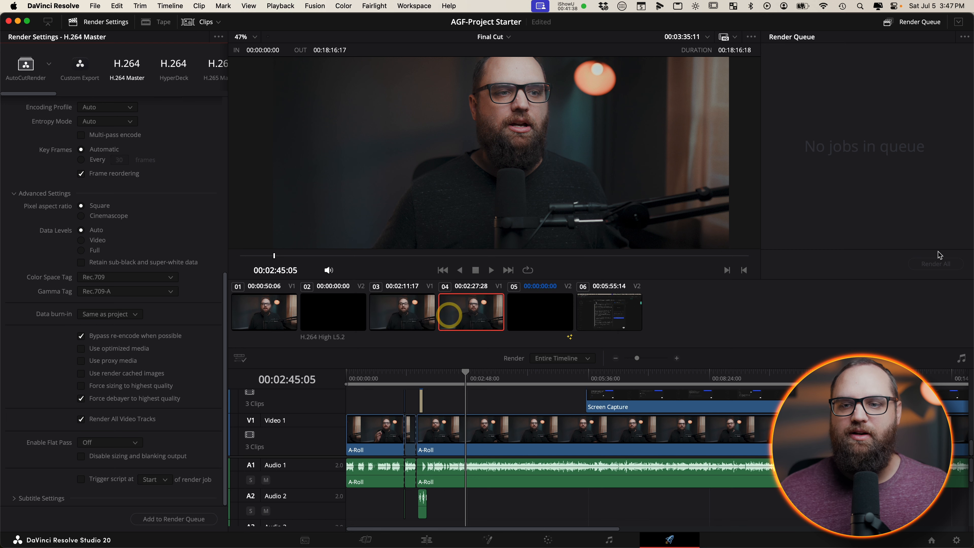